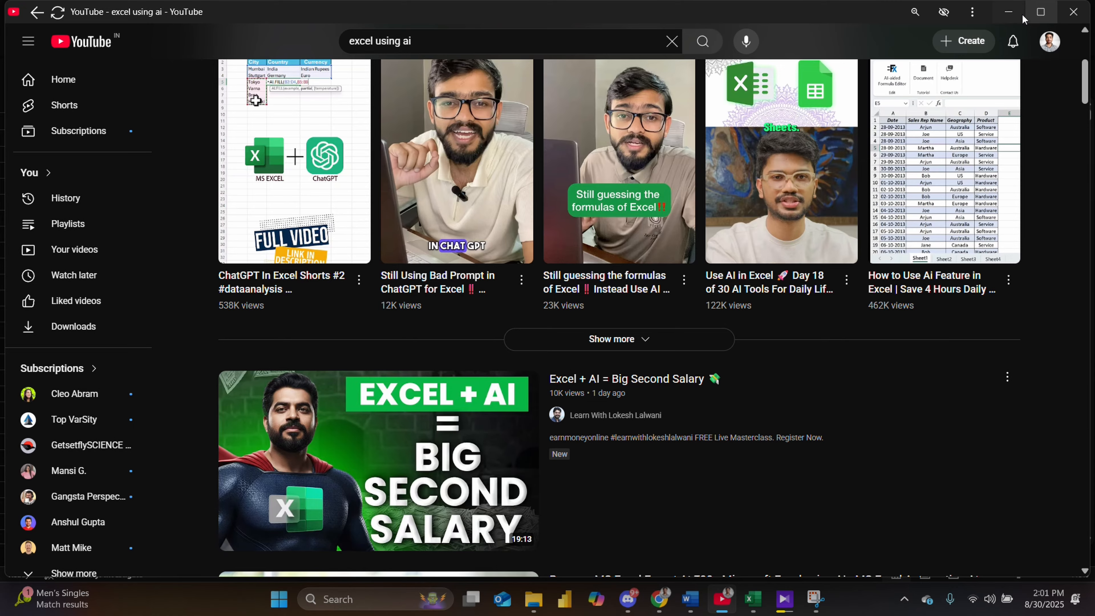
- Switch from the browser to the Excel workbook and scroll through the combined Data column on the Raw Data sheet
click(1009, 12)
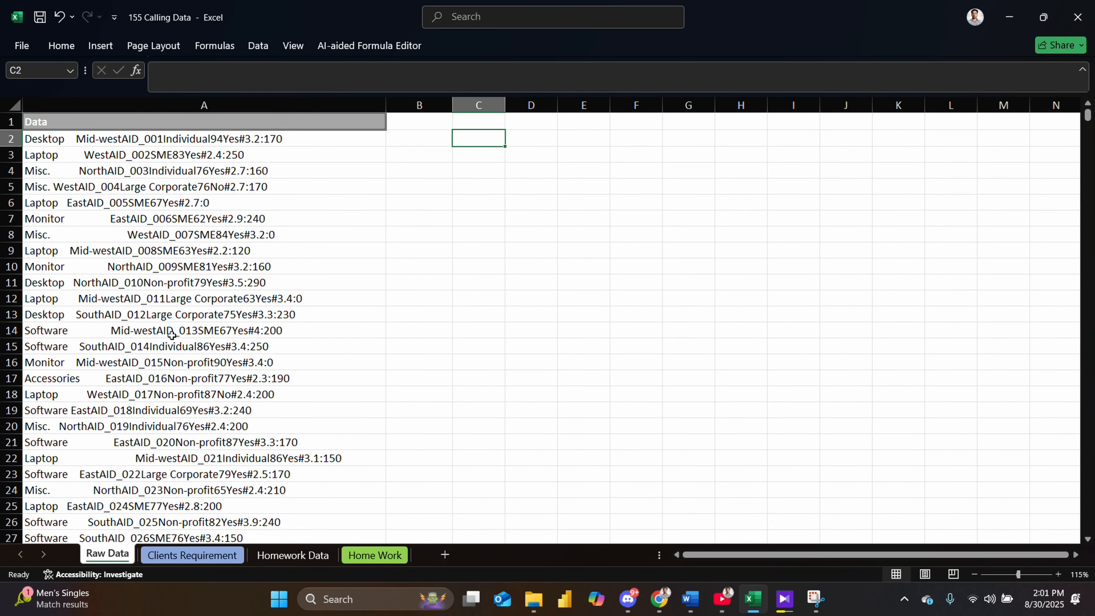
scroll(210, 156, down, 2)
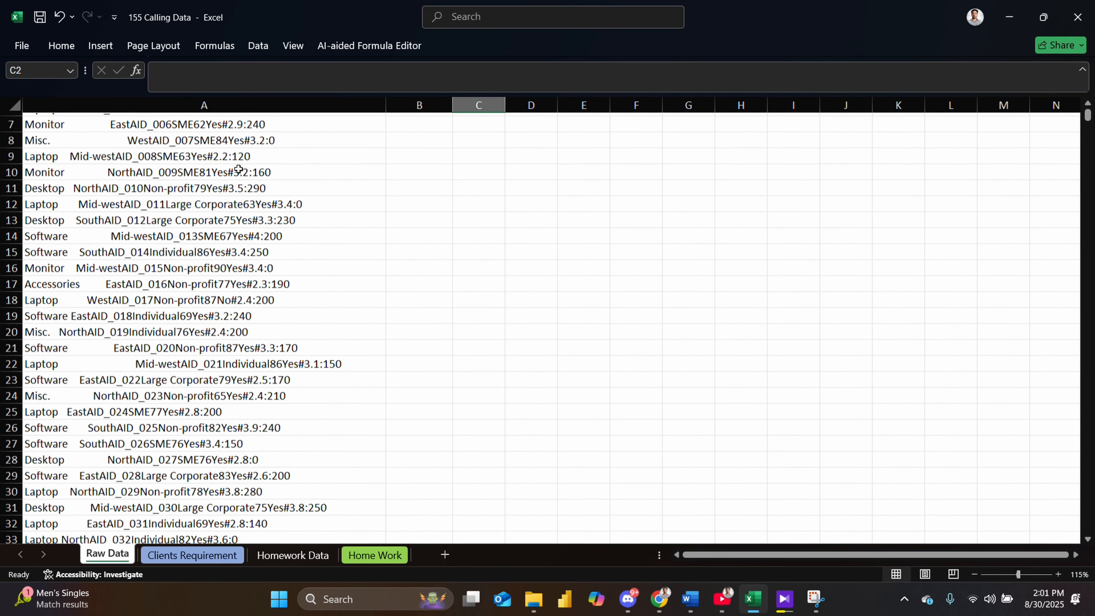
scroll(211, 155, up, 2)
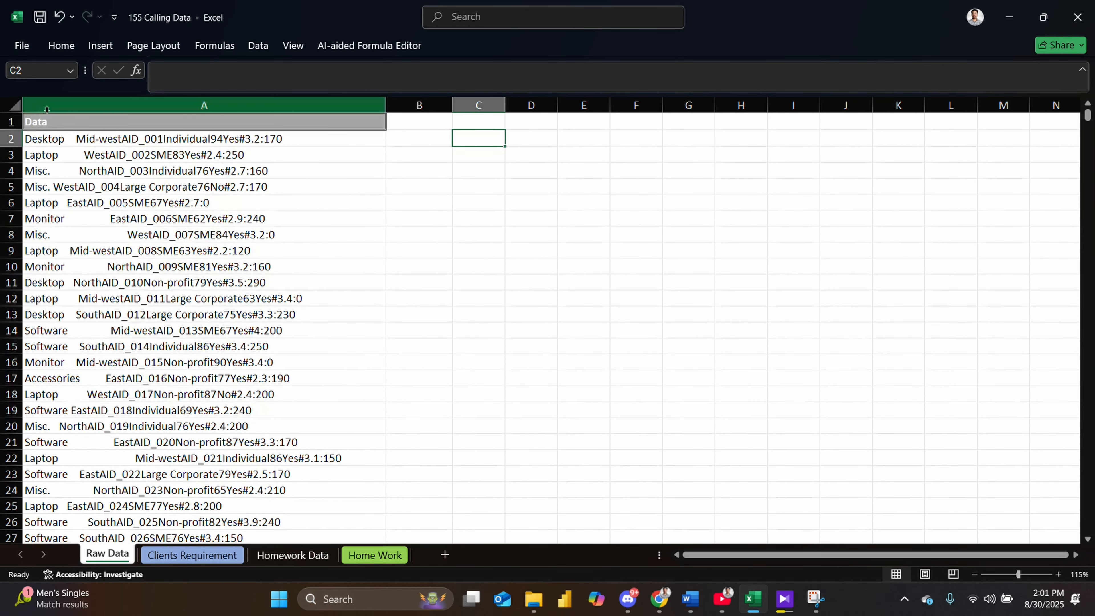
click(67, 49)
click(253, 52)
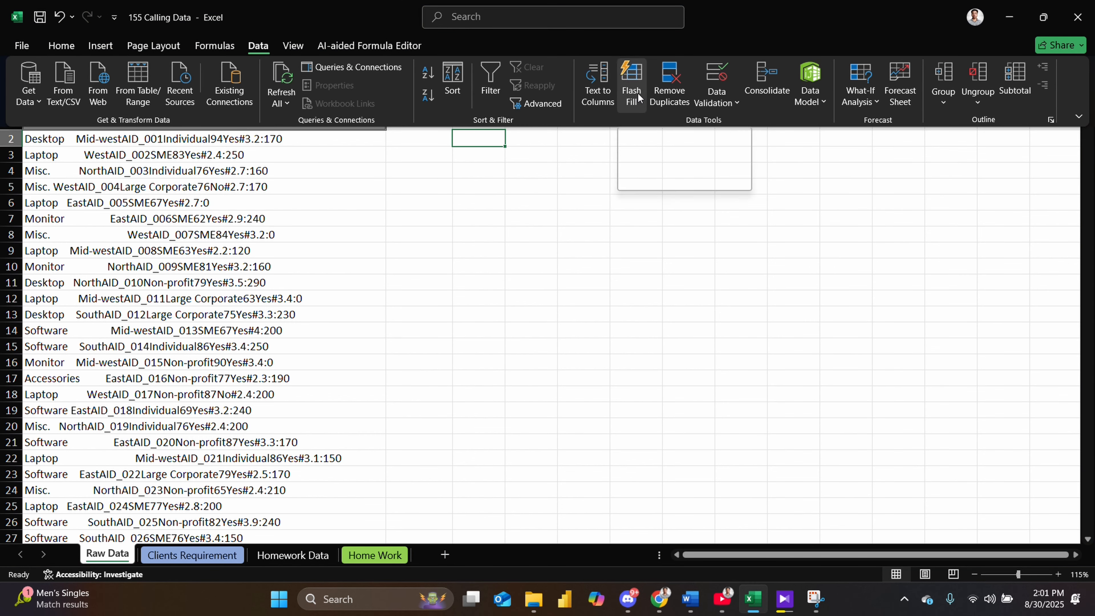
click(420, 145)
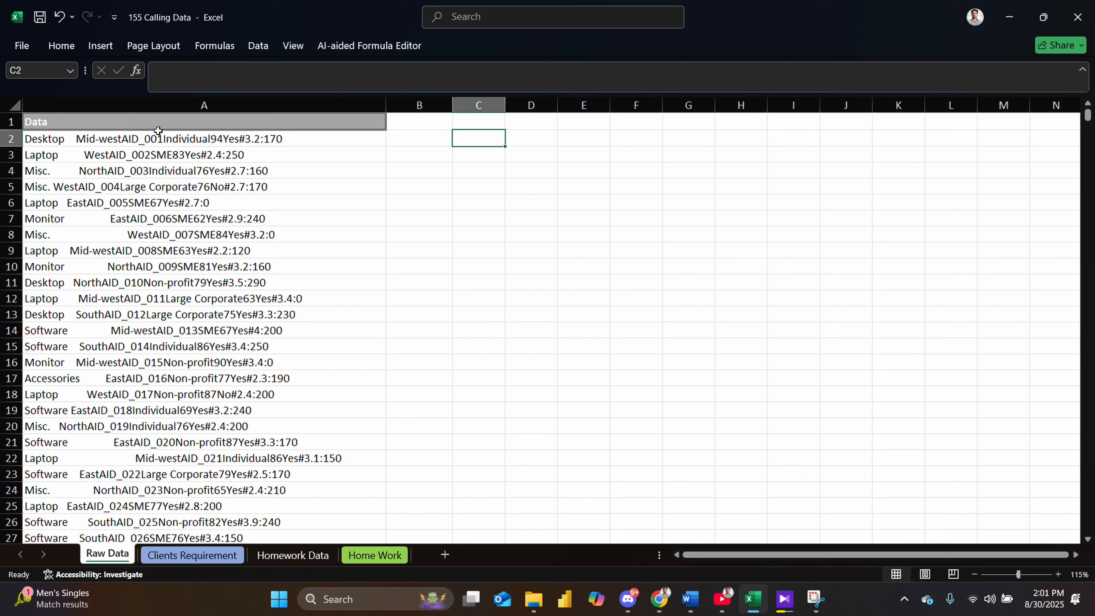
- Try running Flash Fill on the empty cell B2 next to the data and dismiss the warning
click(65, 123)
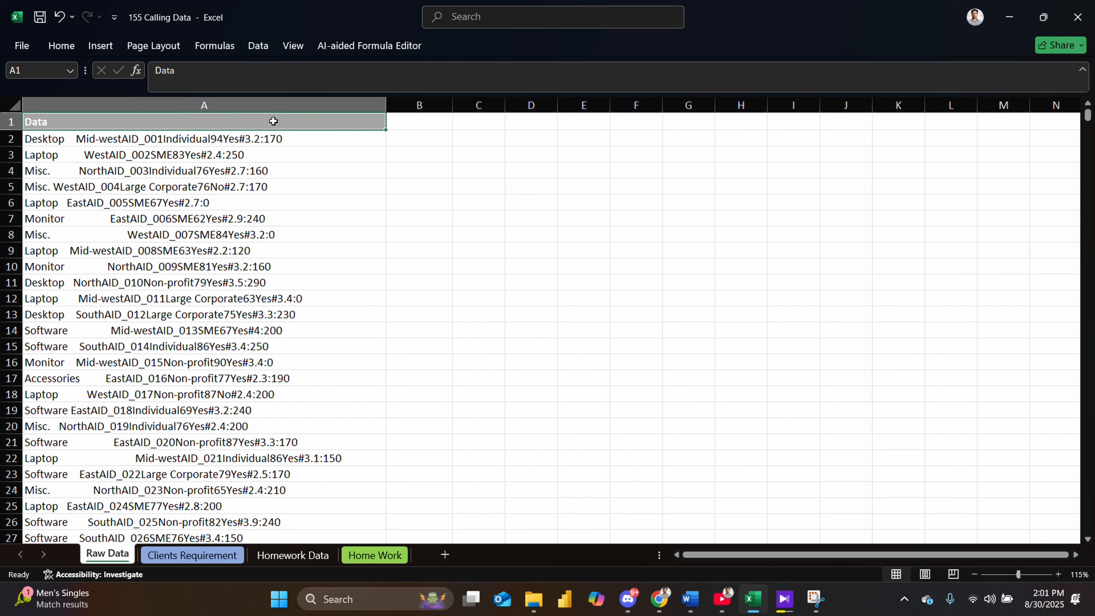
click(408, 123)
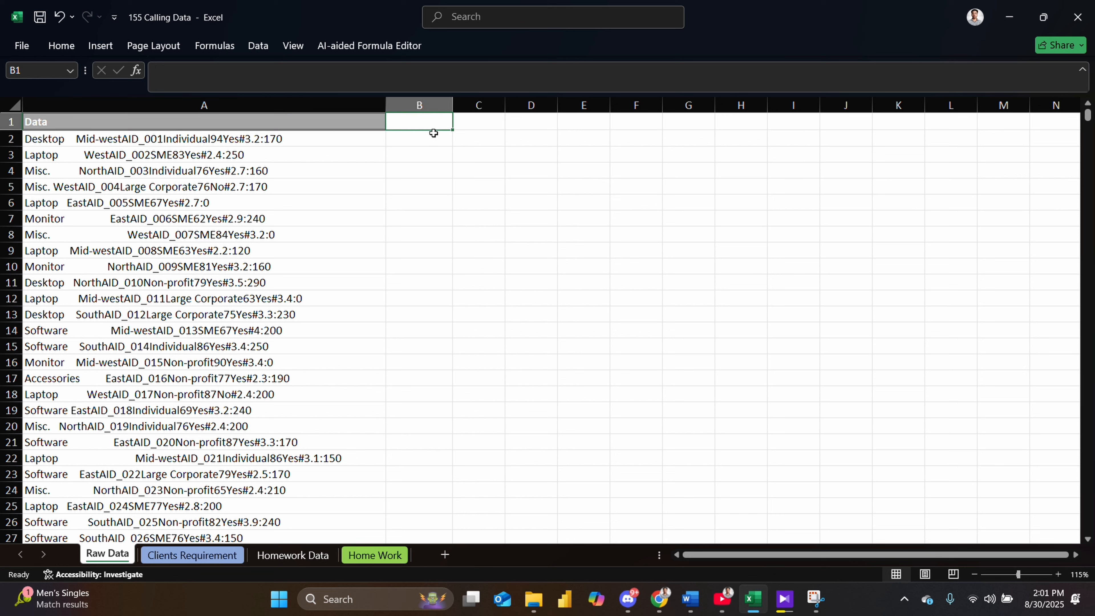
click(422, 145)
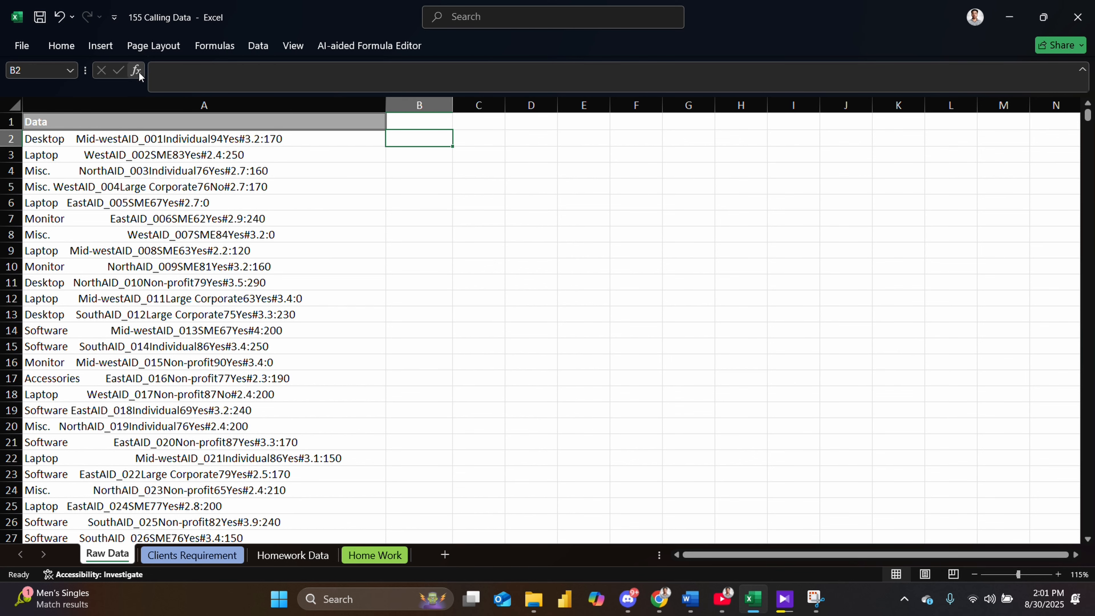
click(259, 46)
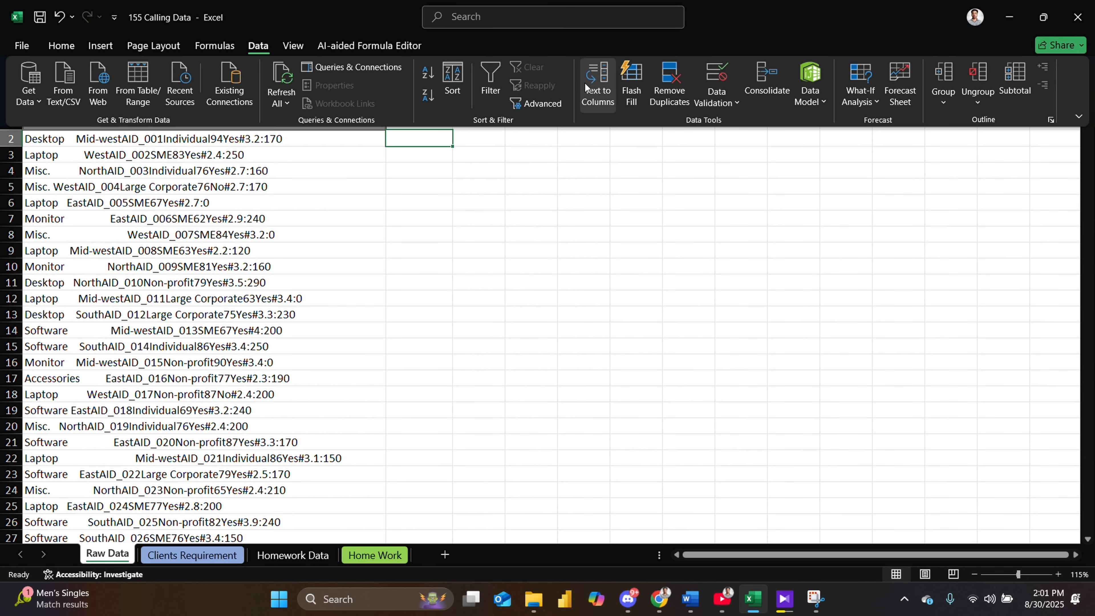
click(641, 91)
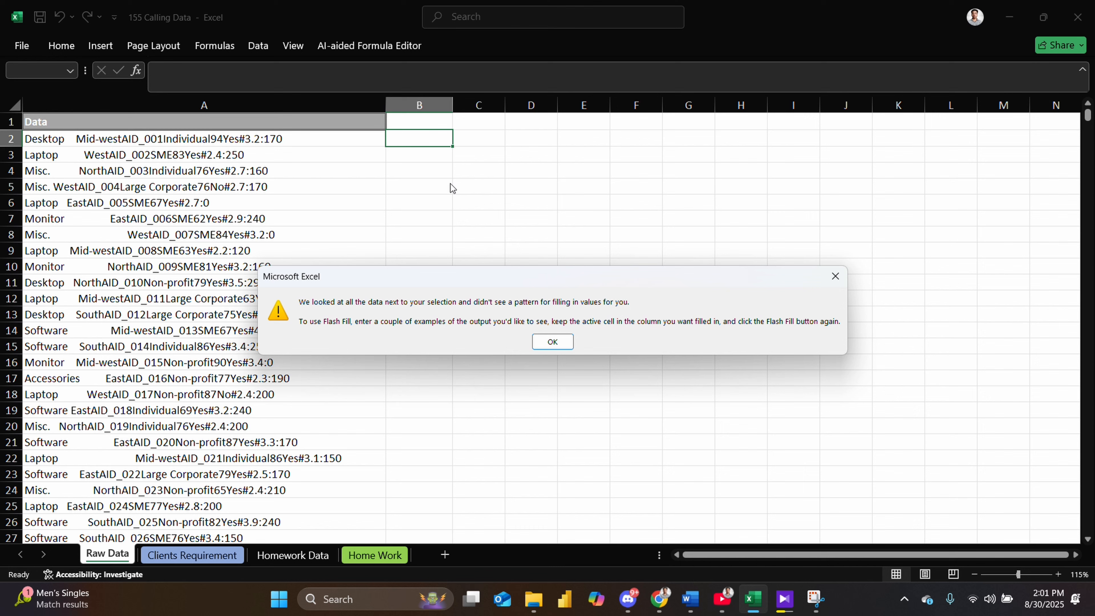
click(556, 343)
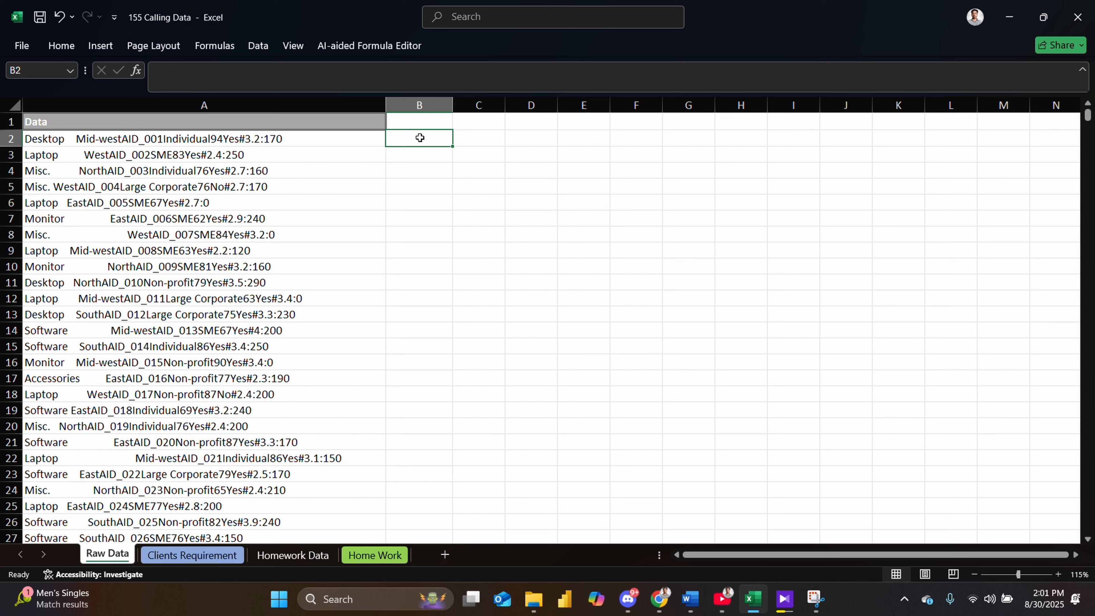
- Extract the product category into column B by entering Desktop in B2 and Laptop in B3, accepting the Flash Fill suggestion
text(Desk)
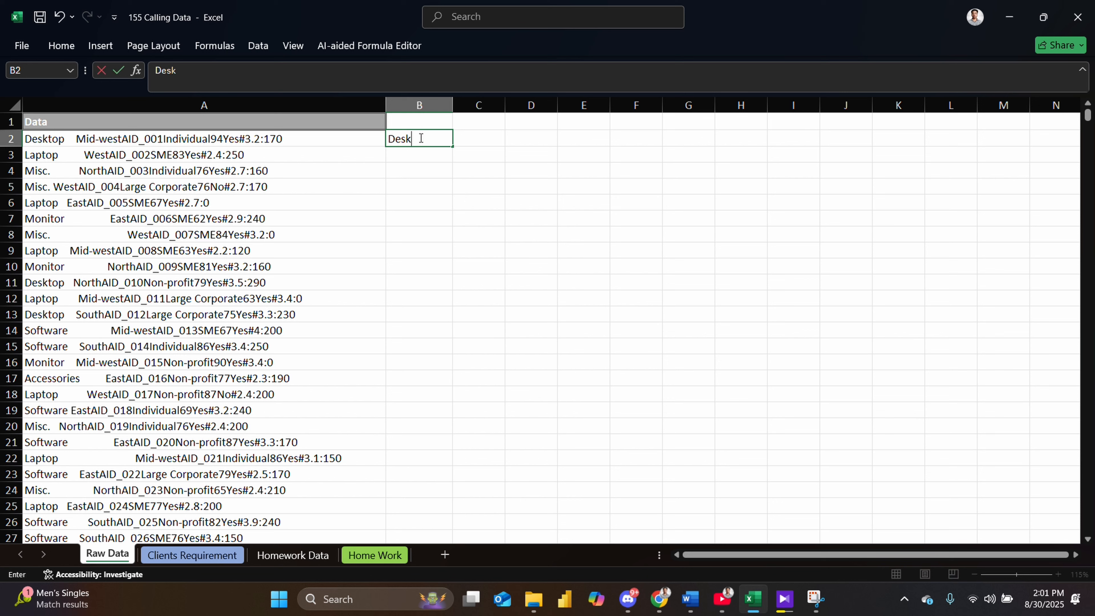
text(top)
key(Return)
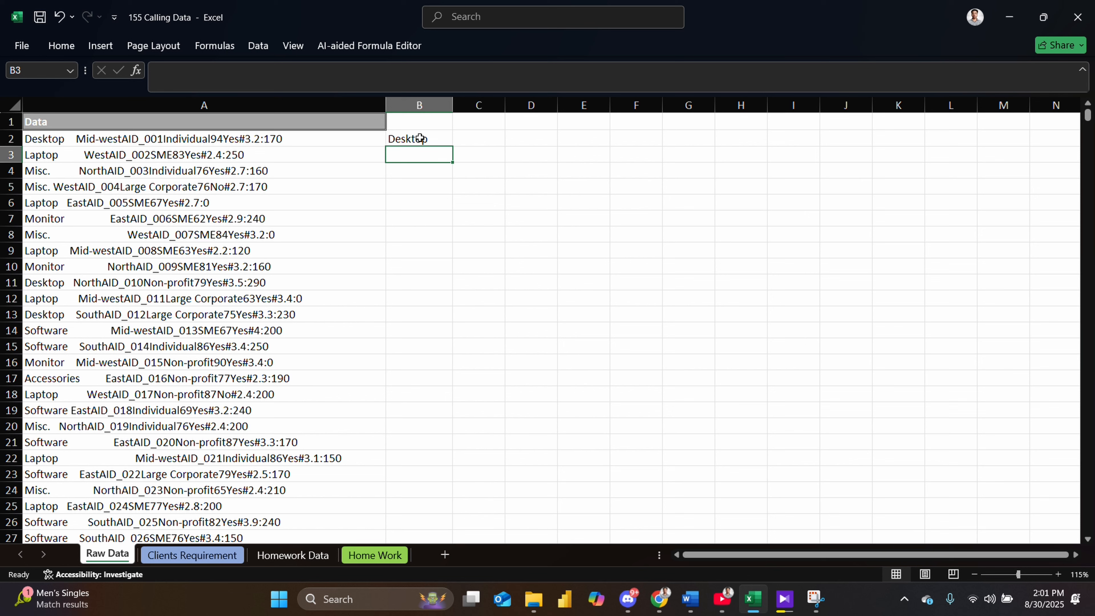
text(Laptop)
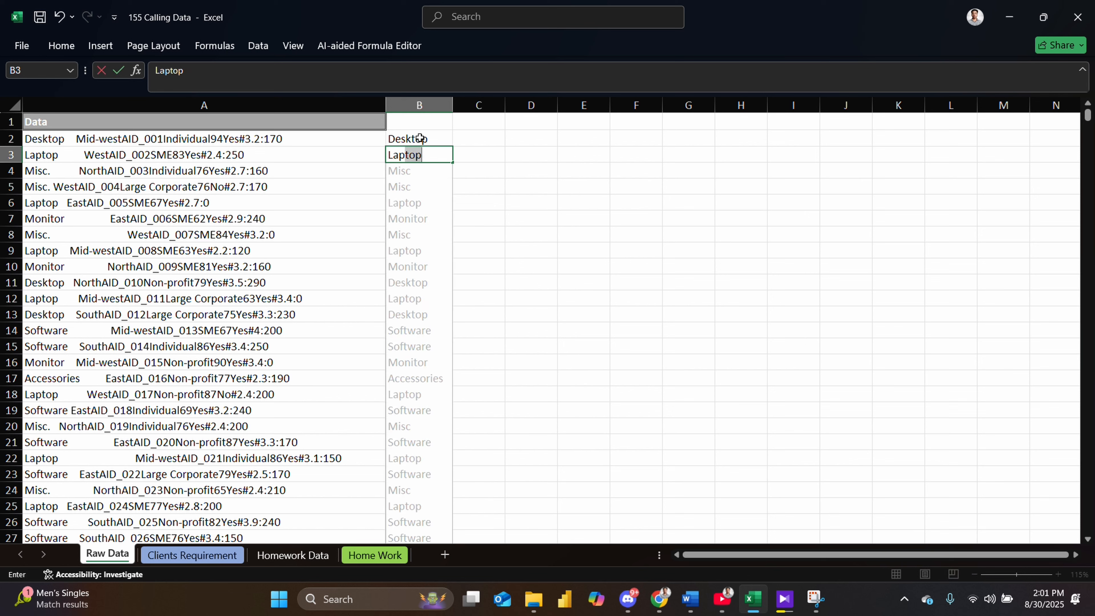
key(Return)
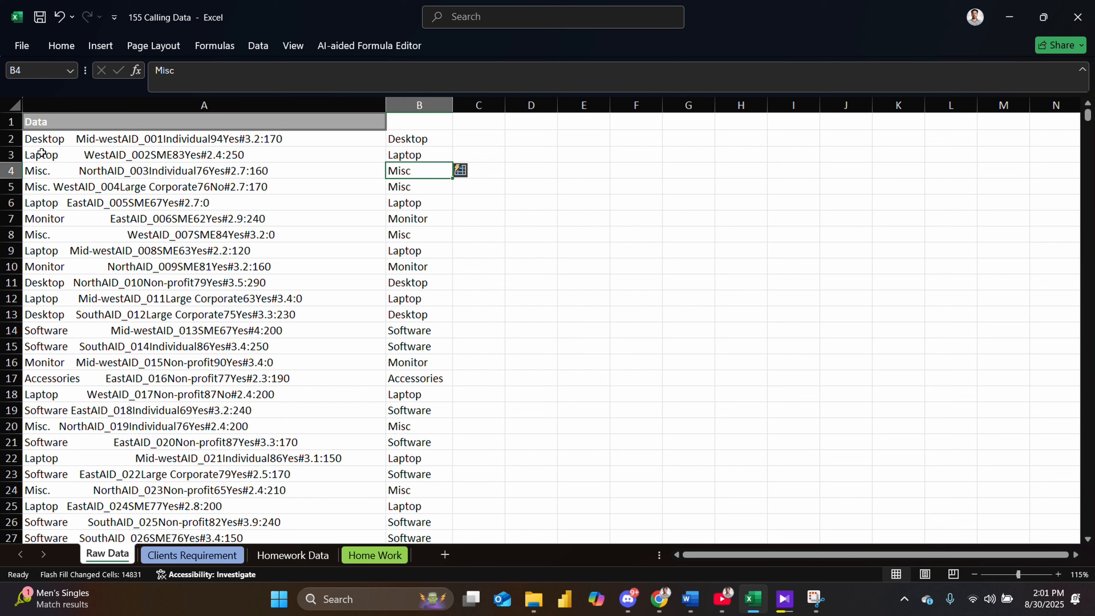
scroll(418, 474, down, 6)
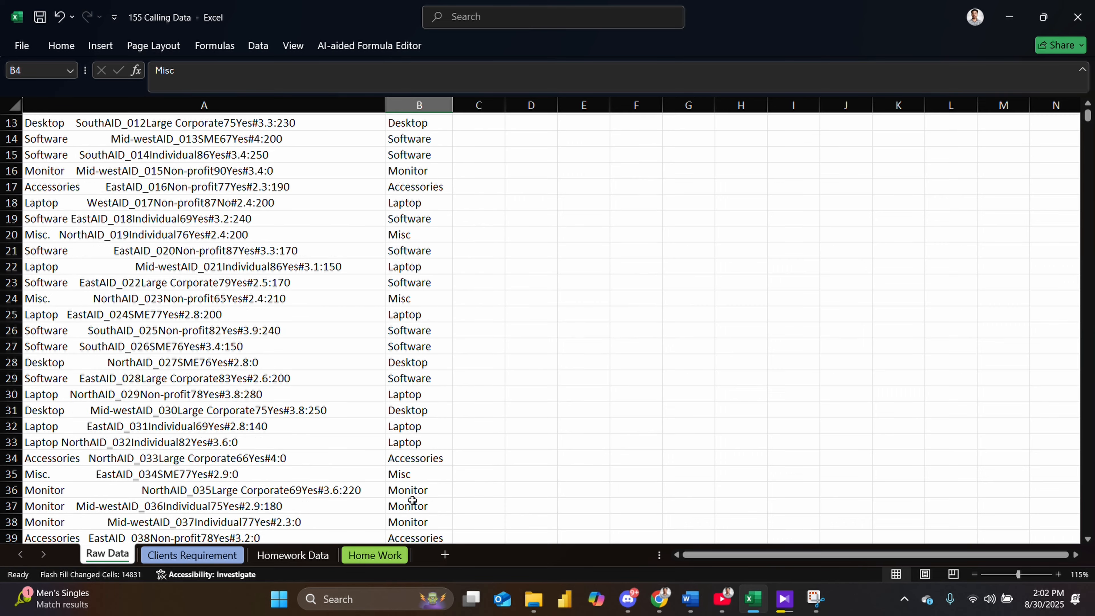
scroll(417, 421, up, 6)
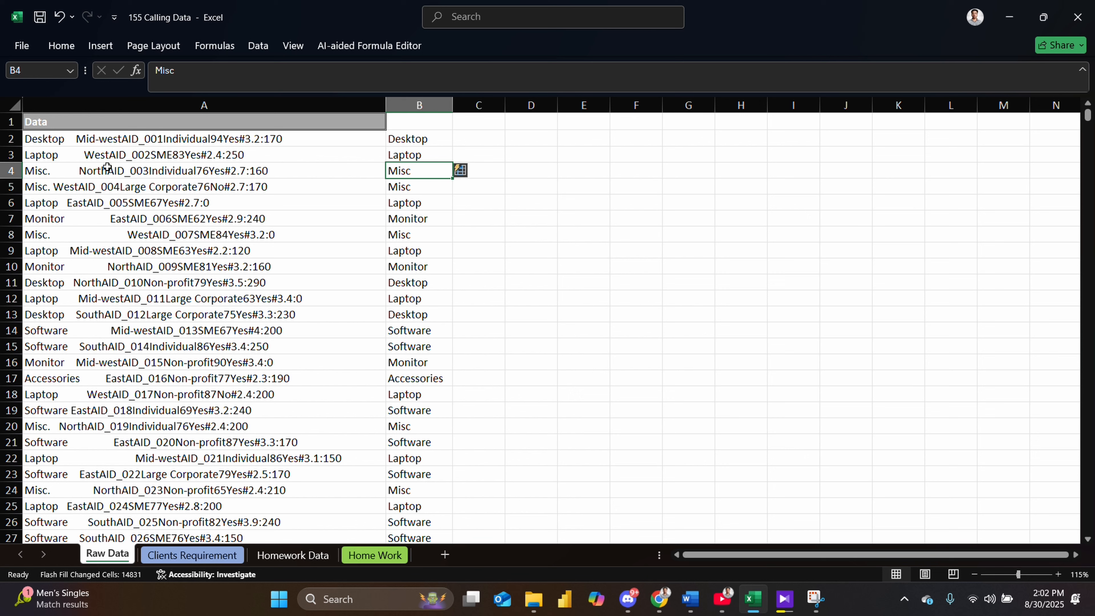
- Enter the region Mid-west in cell C2, replacing the mistyped Mid_west entry
click(481, 142)
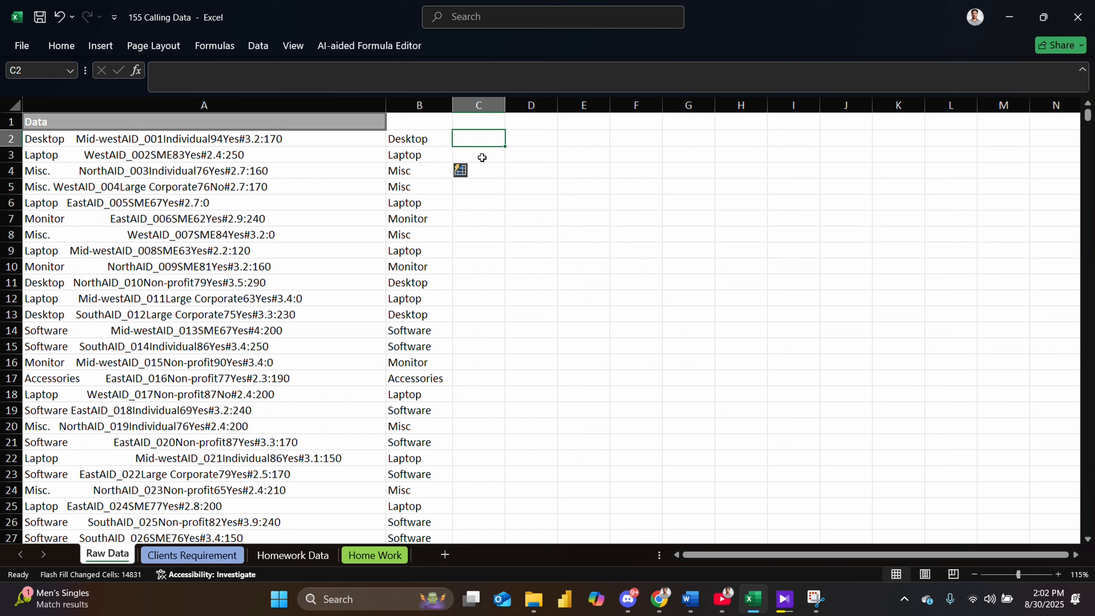
text(Mid)
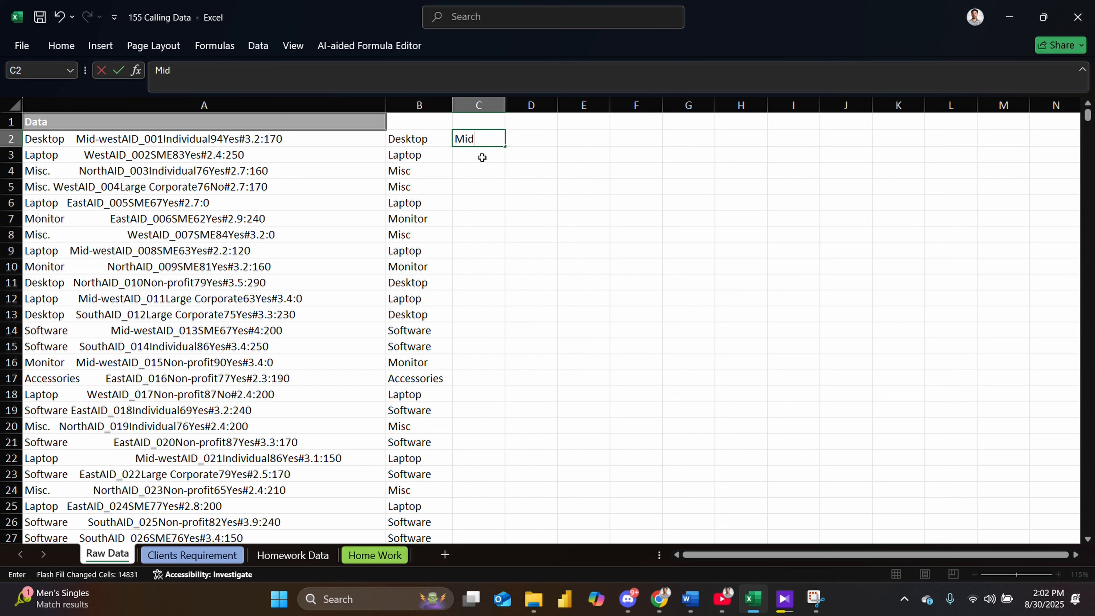
text(_west)
key(Return)
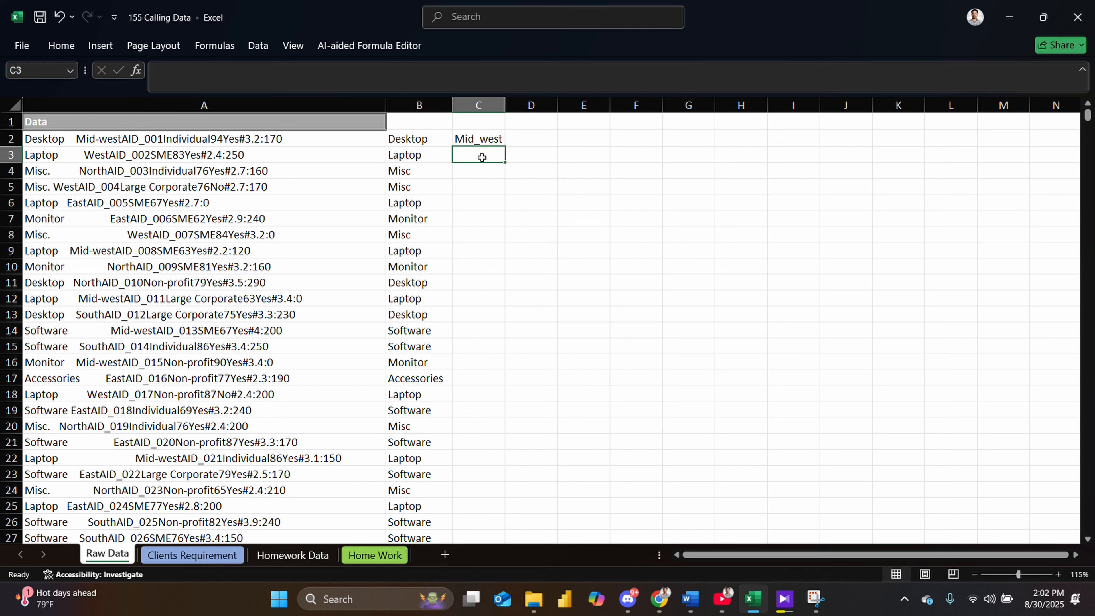
key(Up)
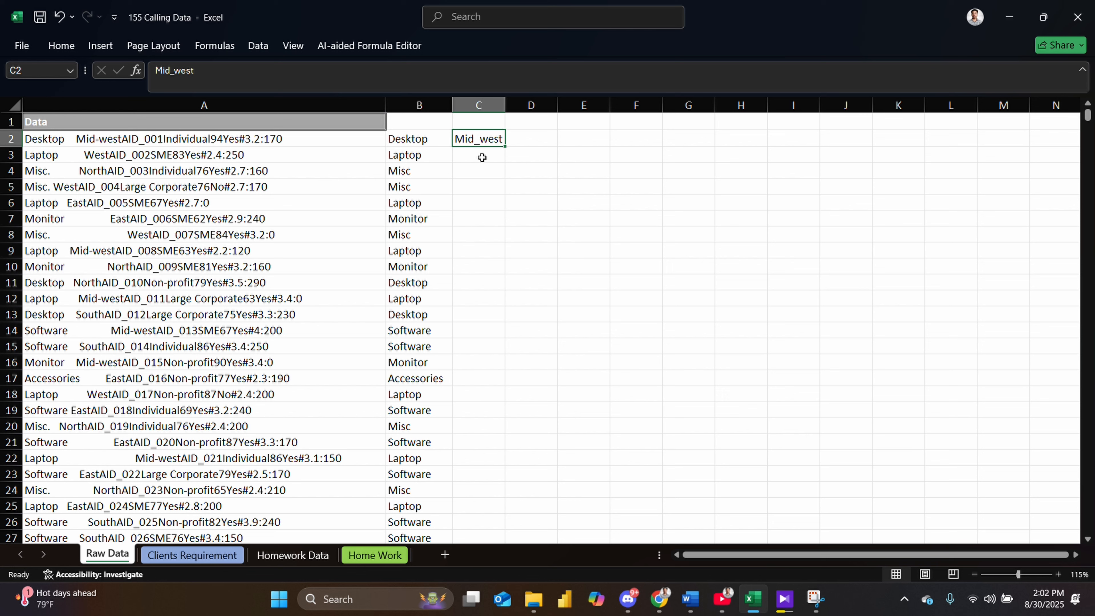
key(BackSpace)
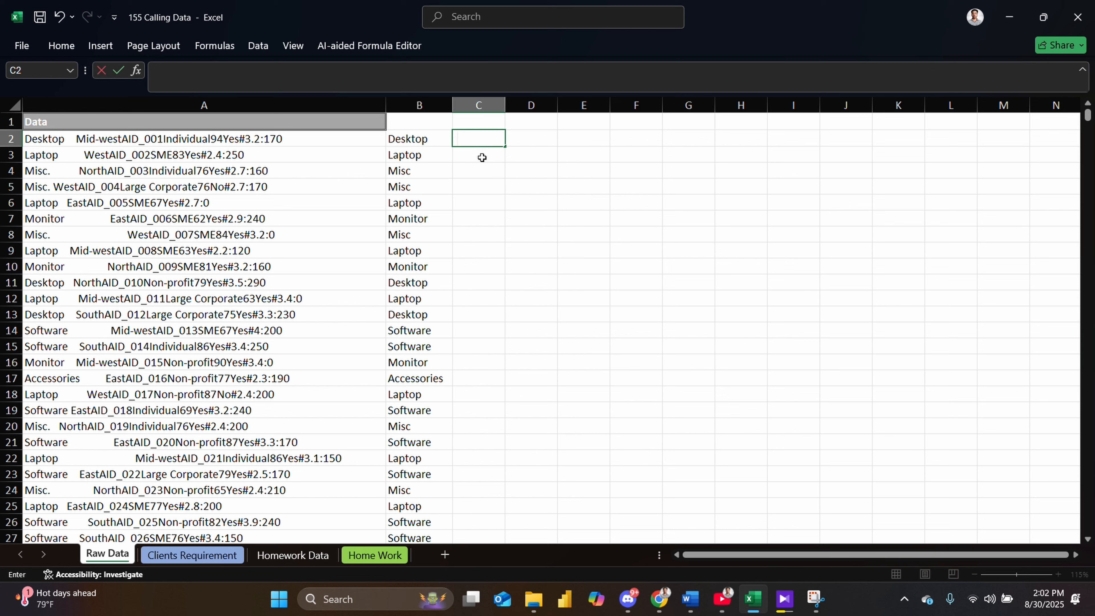
text(Mid-west)
key(Return)
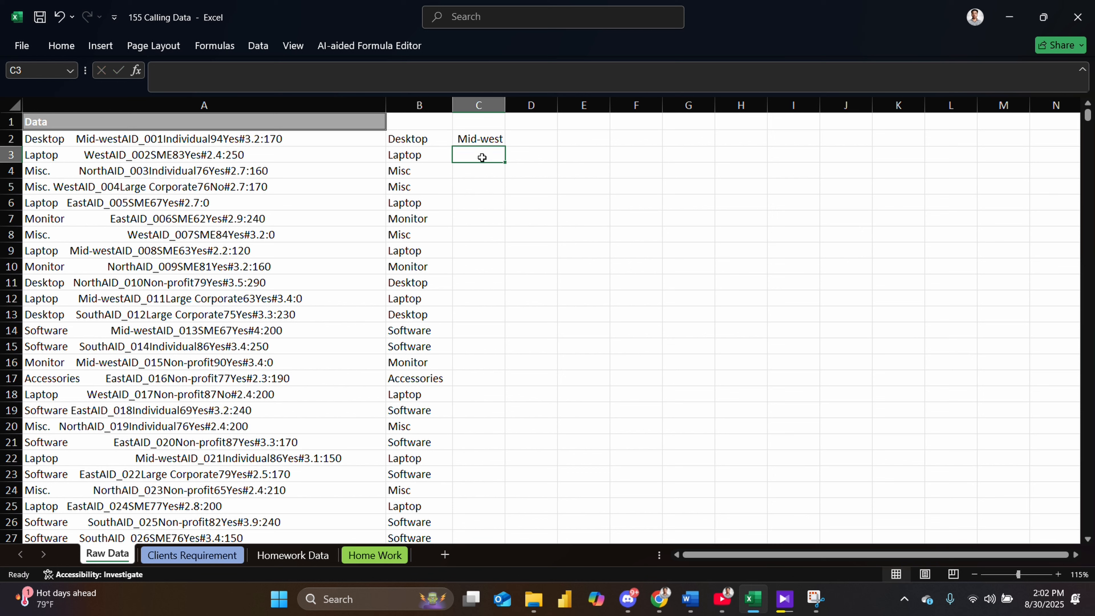
- Enter West in cell C3, undoing the wrong Flash Fill suggestion accepted on the first try
text(WestAID_002SME83Yes)
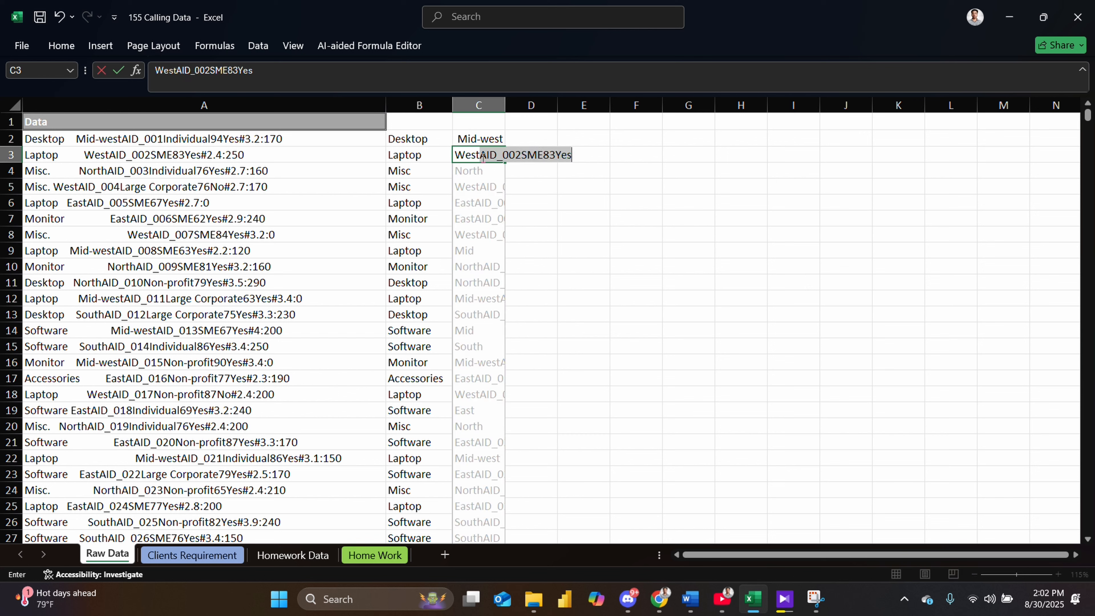
key(Return)
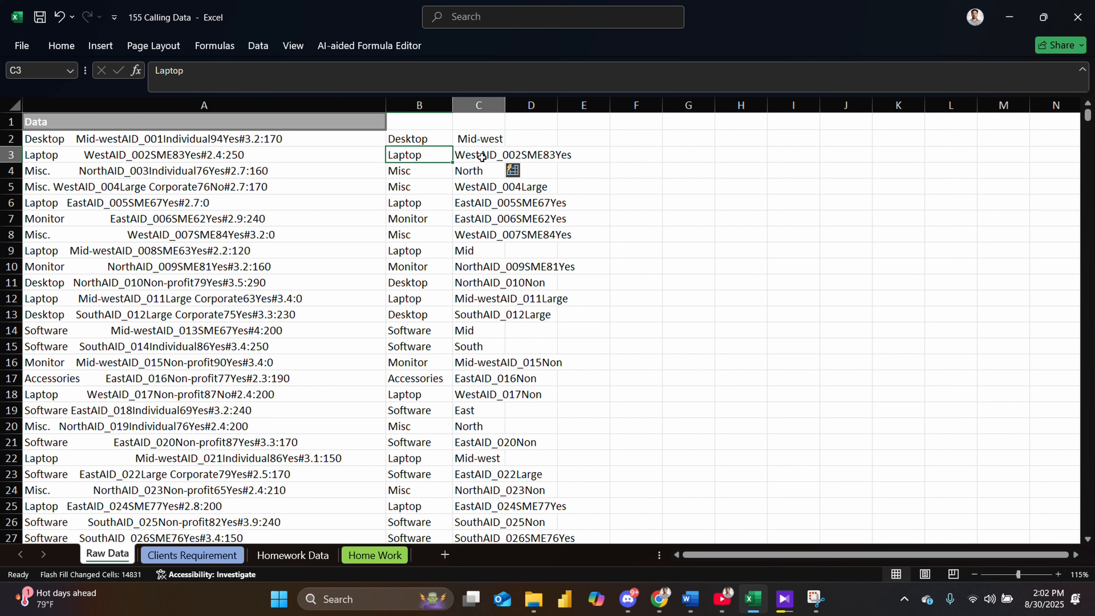
click(482, 157)
key(ctrl+z)
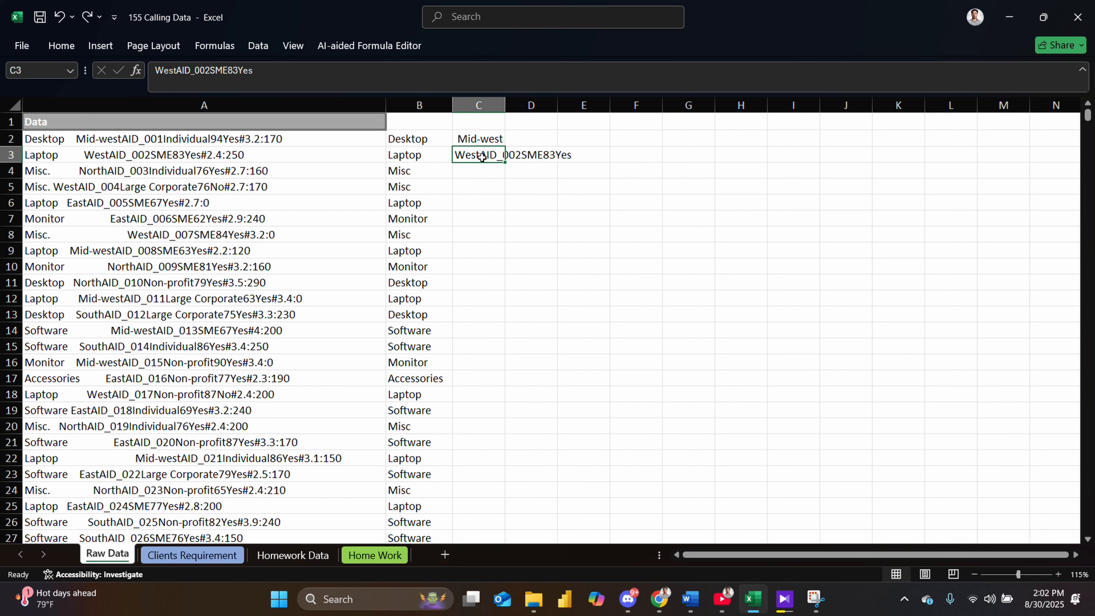
key(ctrl+z)
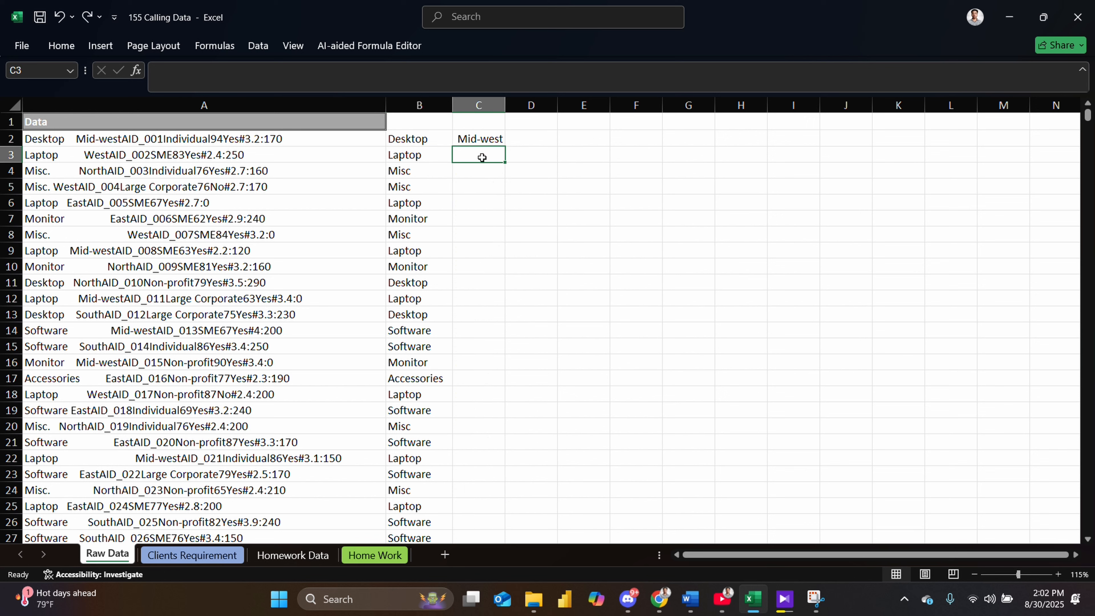
text(West)
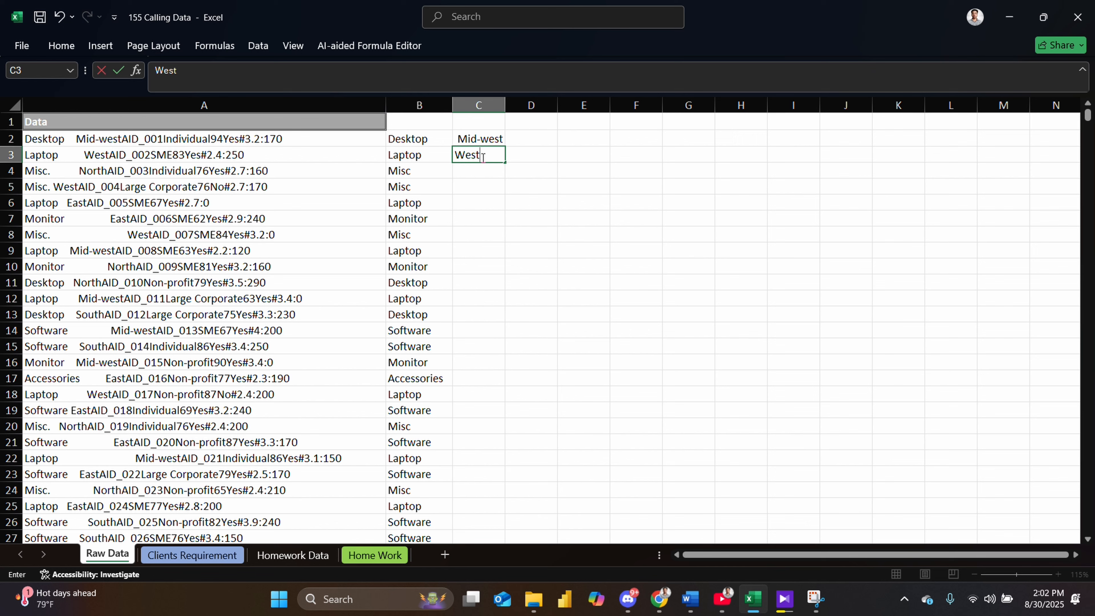
key(Return)
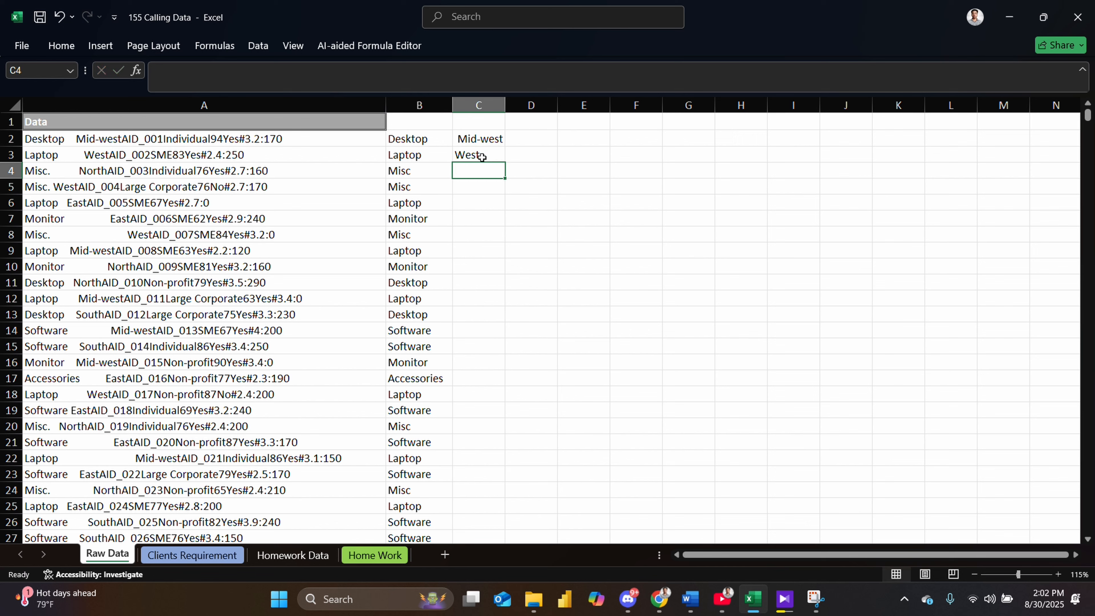
- Enter North in cell C4, undoing the wrong Flash Fill suggestion accepted on the first try
text(Nor)
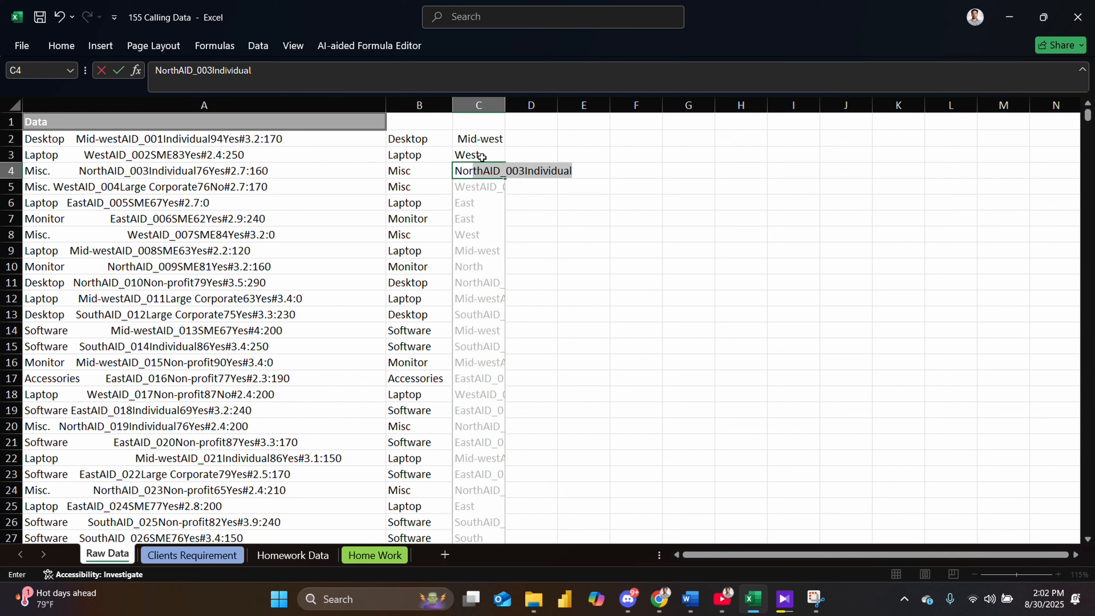
key(Return)
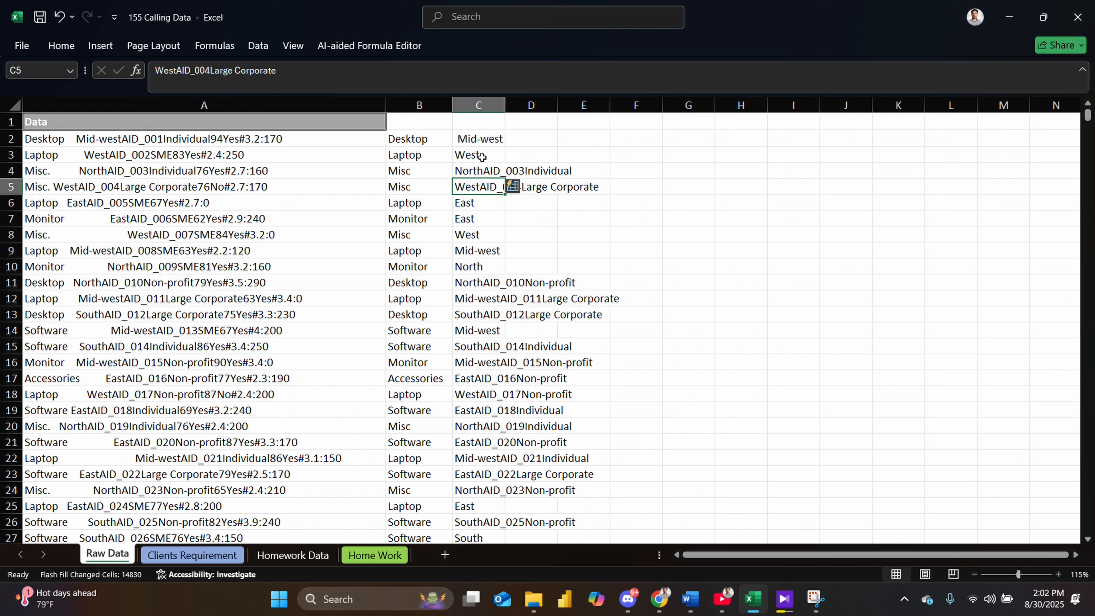
key(ctrl+z)
key(ctrl+z)
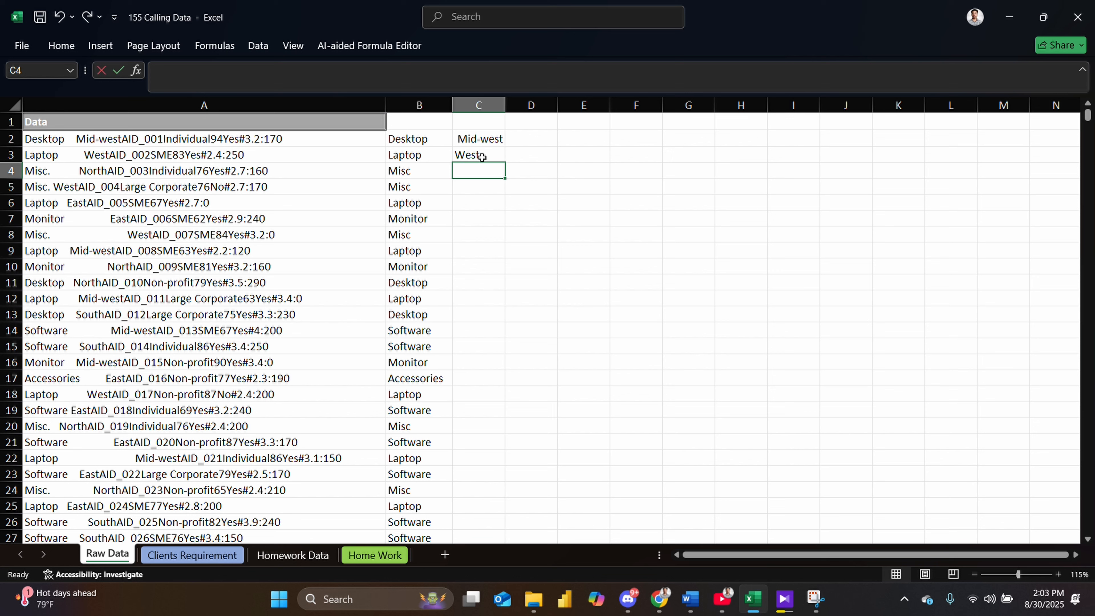
text(No)
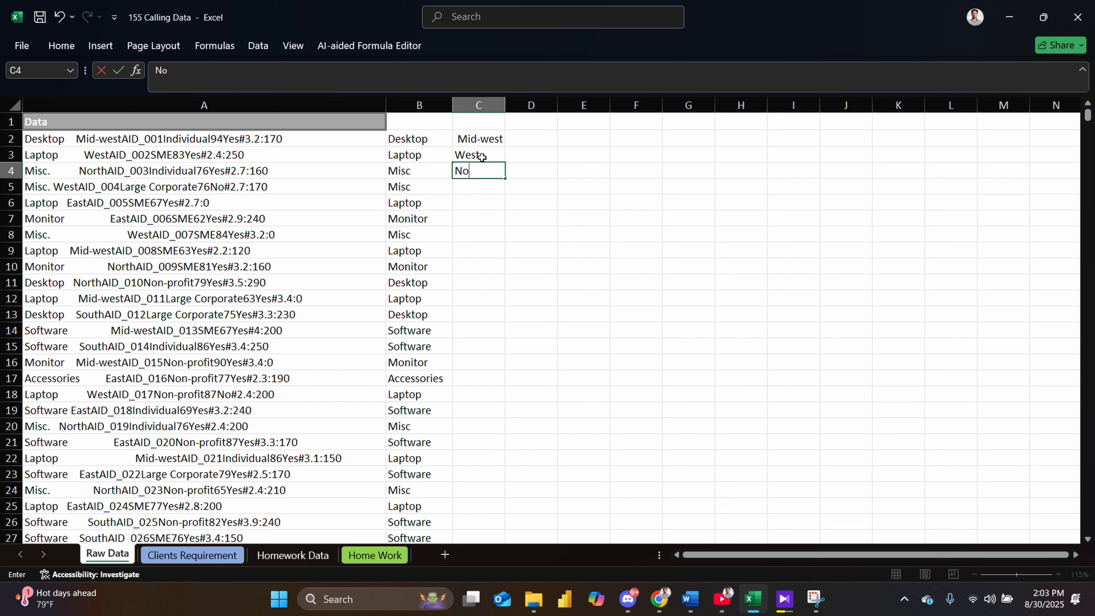
text(rth)
key(Return)
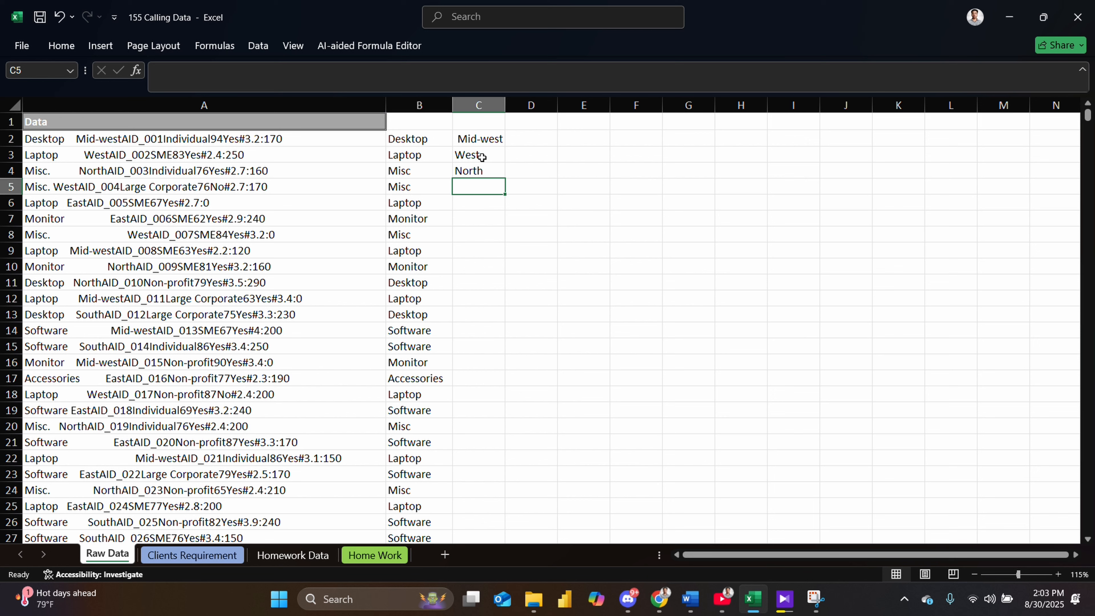
- Enter West in cell C5 and Flash Fill the remaining regions down column C
text(W)
key(BackSpace)
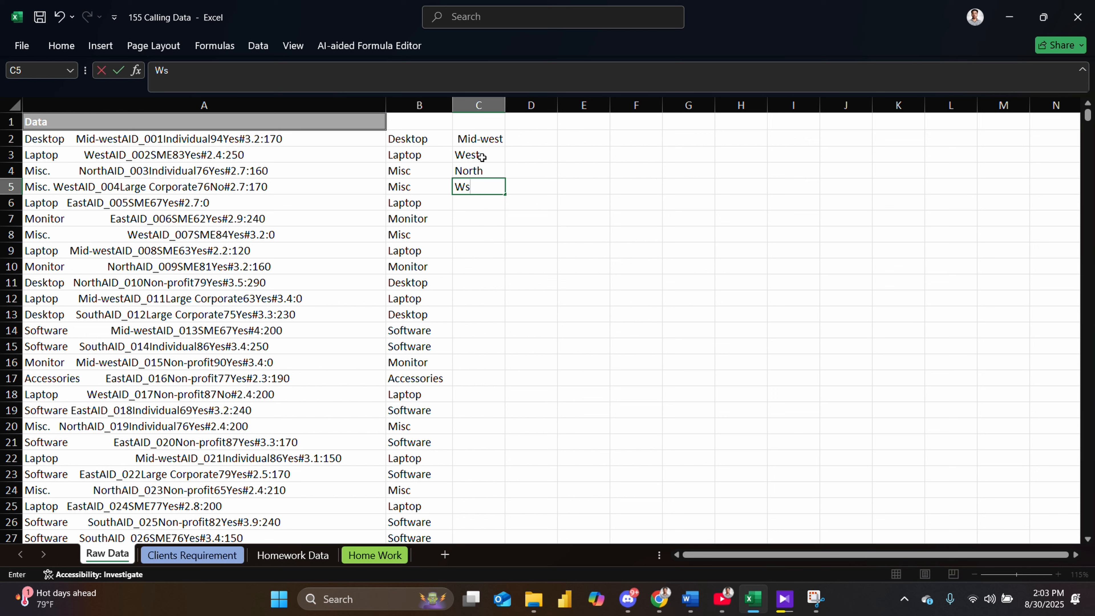
text(est)
key(Return)
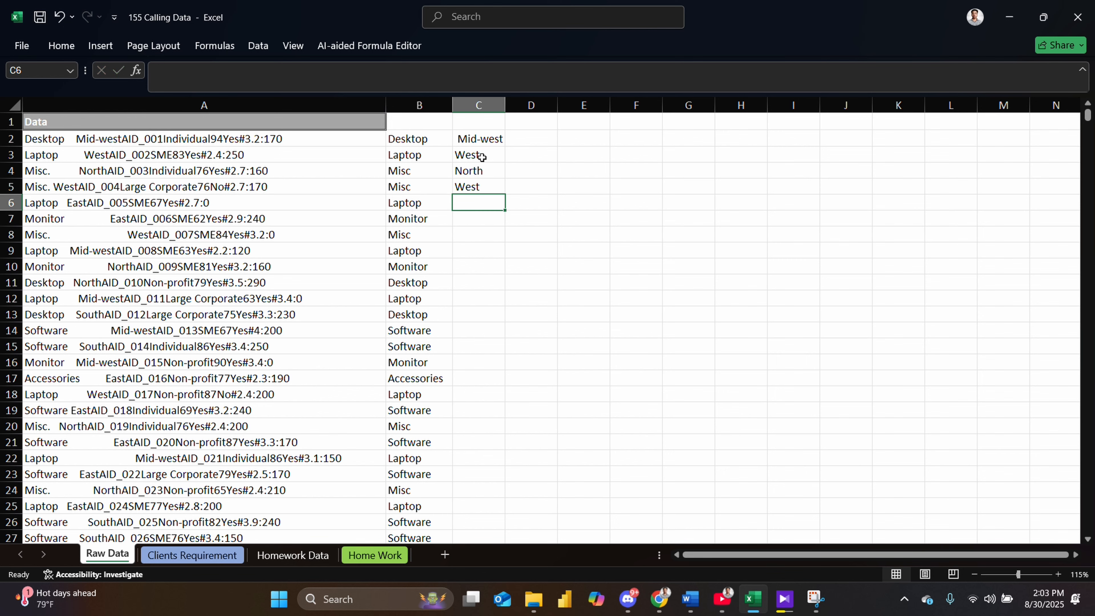
key(Up)
key(Down)
key(ctrl+e)
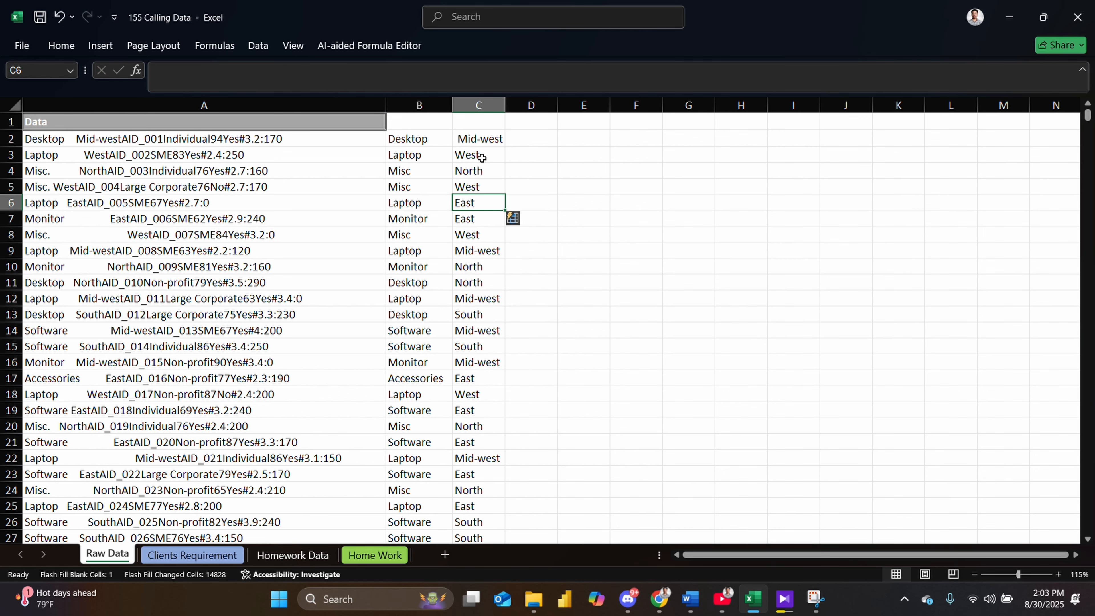
- Review the filled region column and the target layout on the Clients Requirement sheet
scroll(489, 307, down, 2)
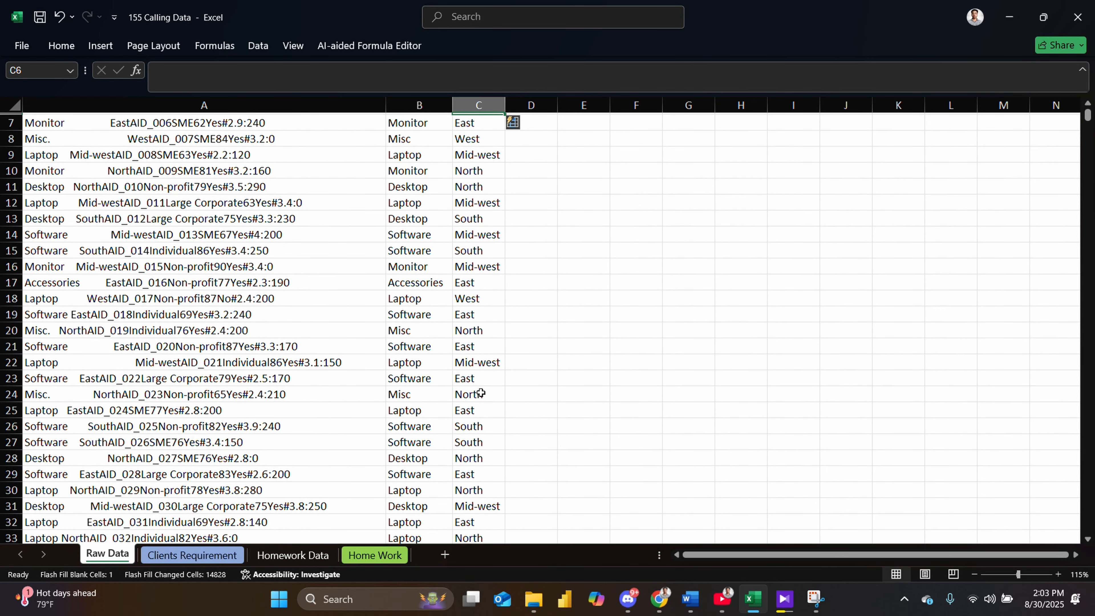
scroll(275, 376, down, 1)
scroll(275, 376, up, 3)
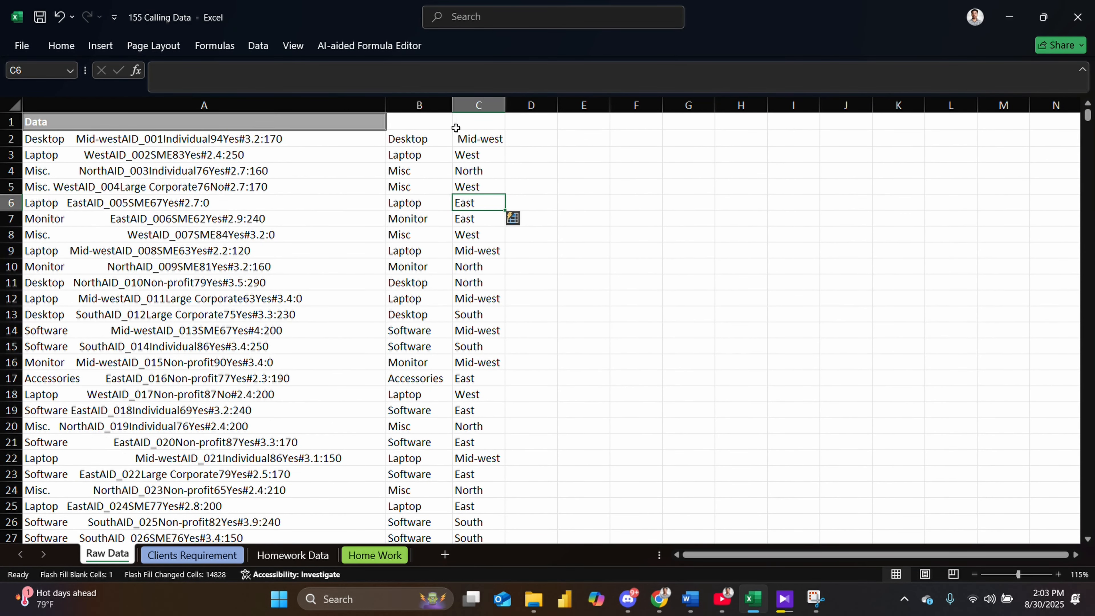
click(193, 555)
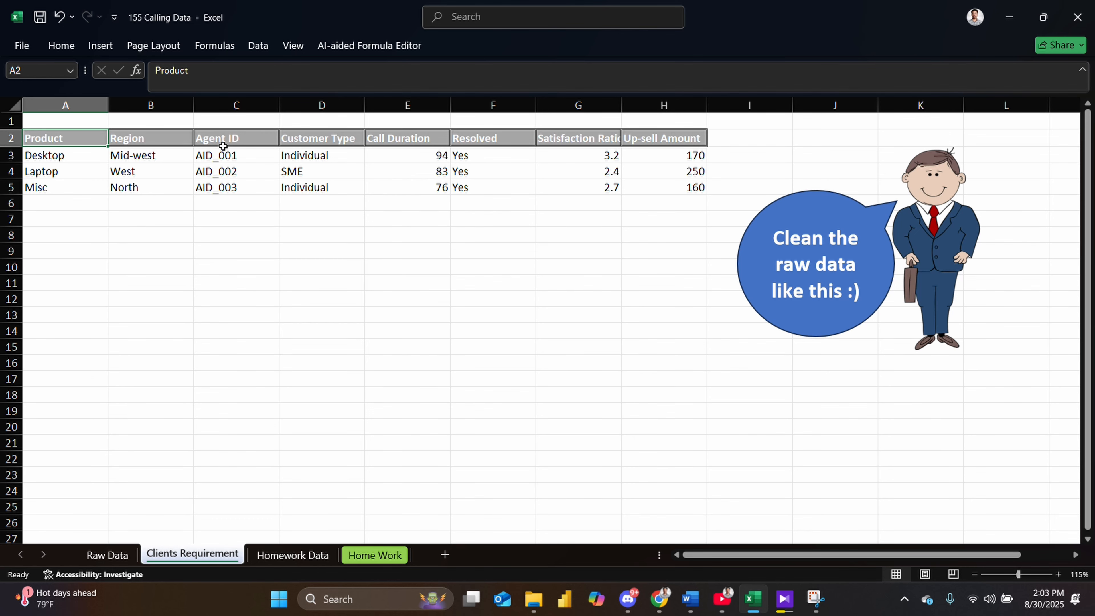
click(117, 558)
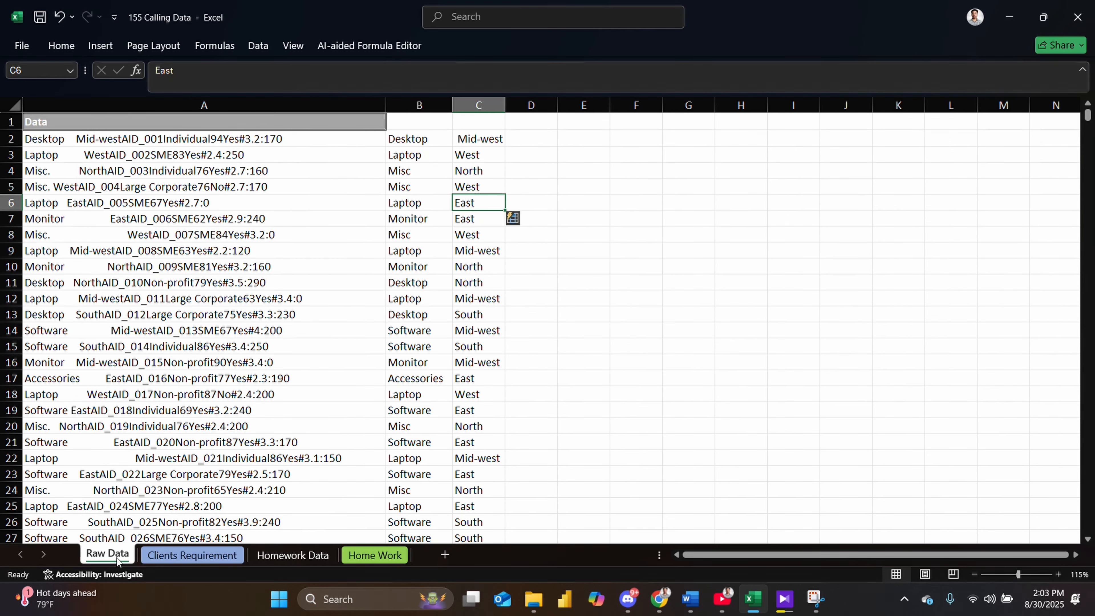
- Enter the agent ID AID_001 in cell D2
click(133, 139)
click(519, 138)
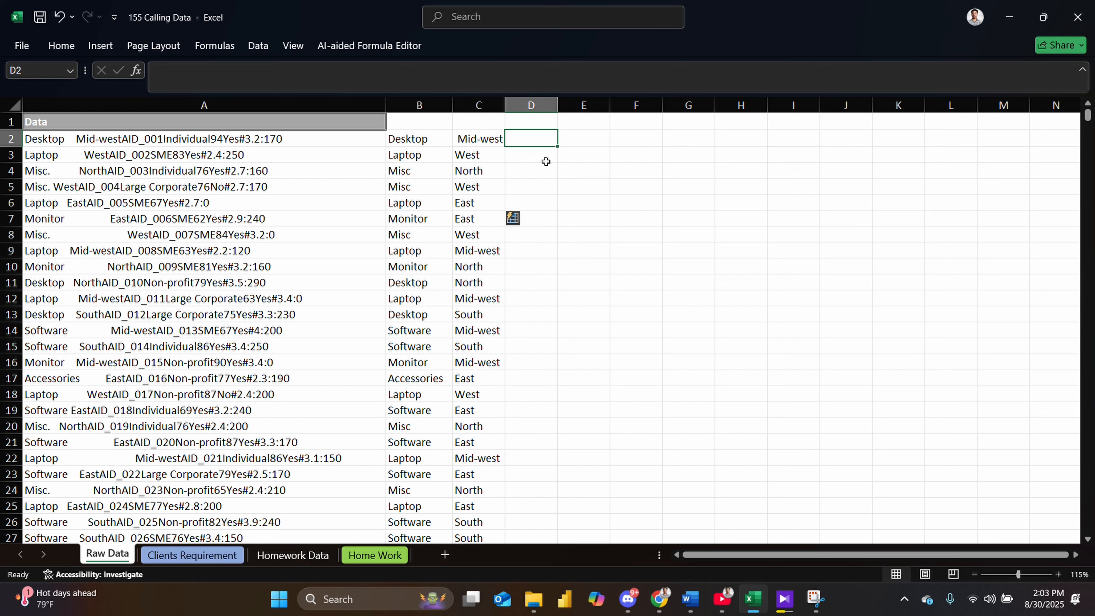
text(AID_)
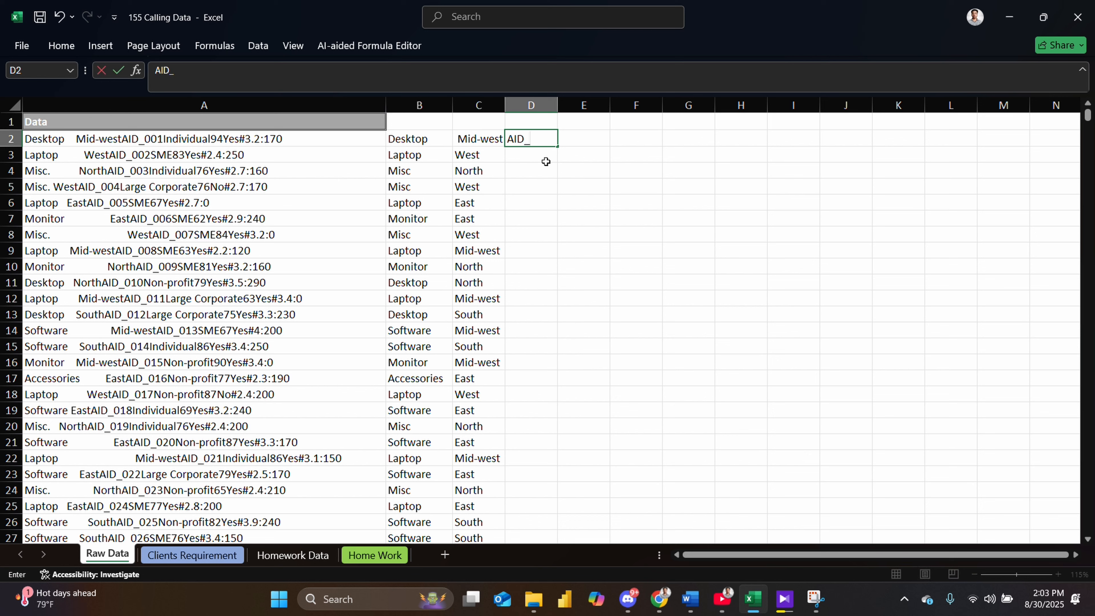
text())!)
key(BackSpace)
key(BackSpace)
key(BackSpace)
text(001)
key(Return)
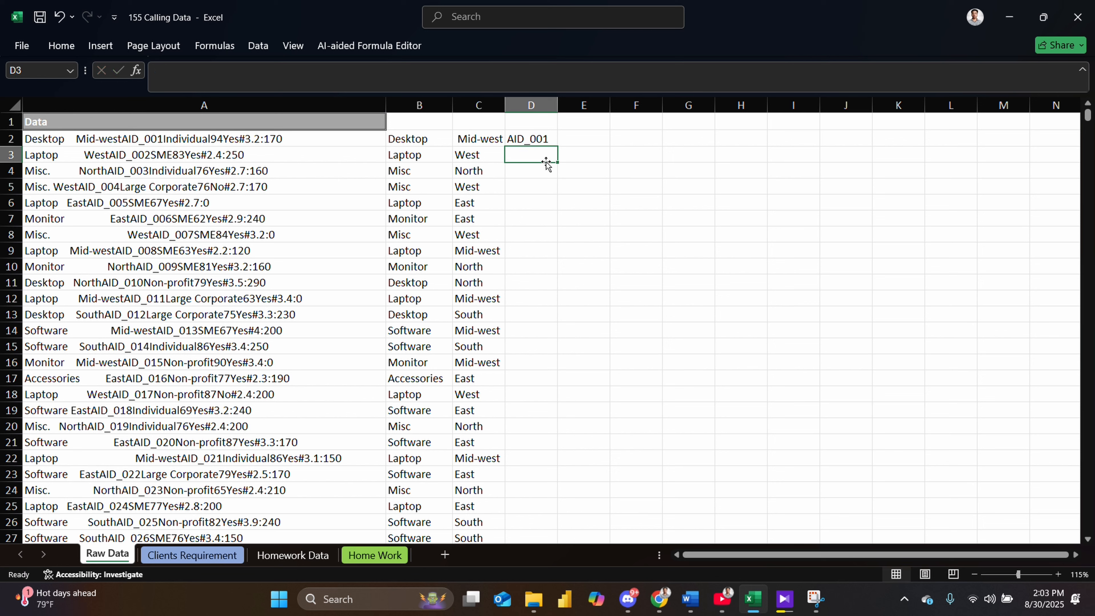
- Enter the agent ID AID_002 in cell D3
text(AID)
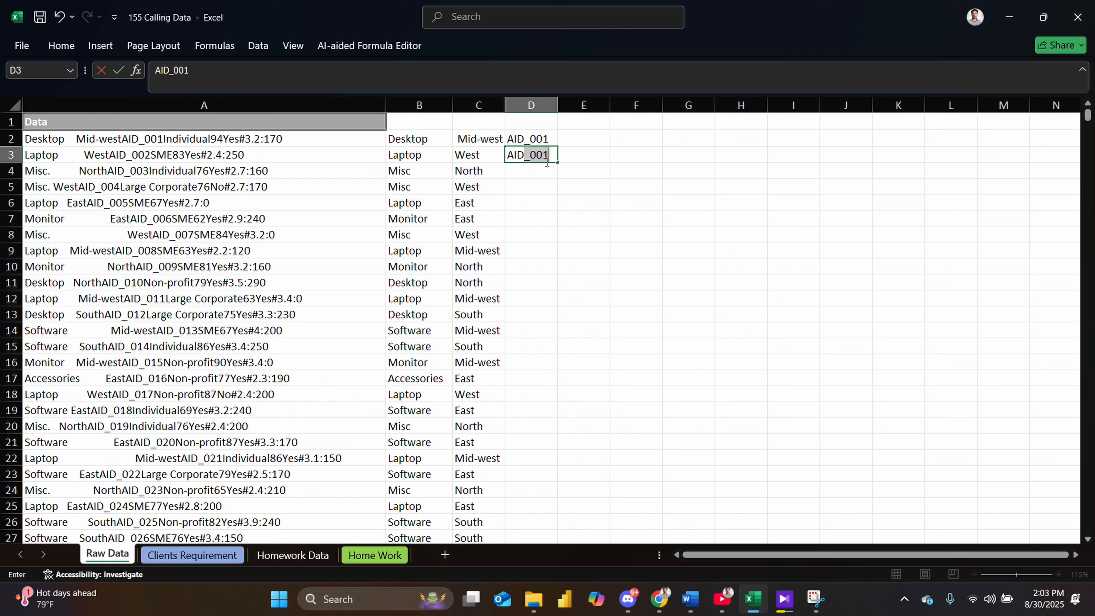
text(-)
key(BackSpace)
text(_002)
key(Return)
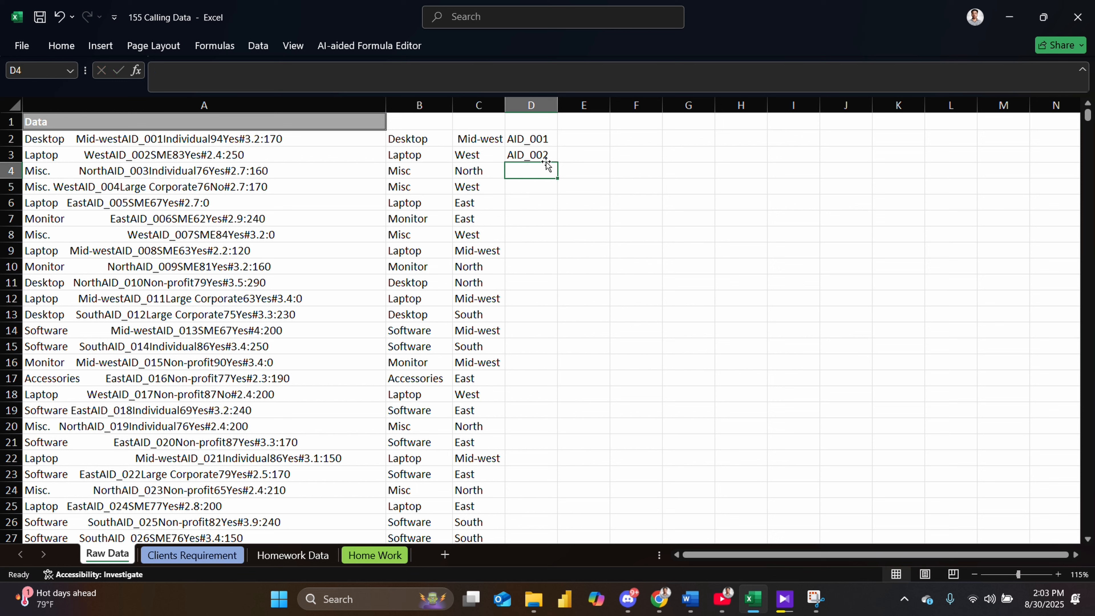
- Enter AID_003 in cell D4 and undo an attempted Flash Fill of the agent IDs
text(AI)
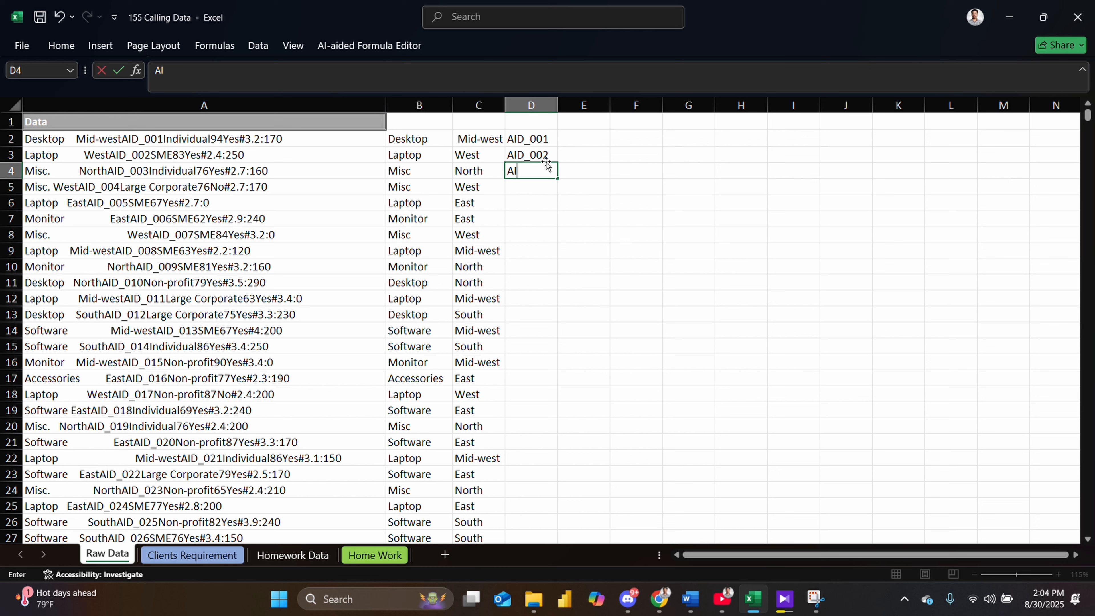
text(D_003)
key(Return)
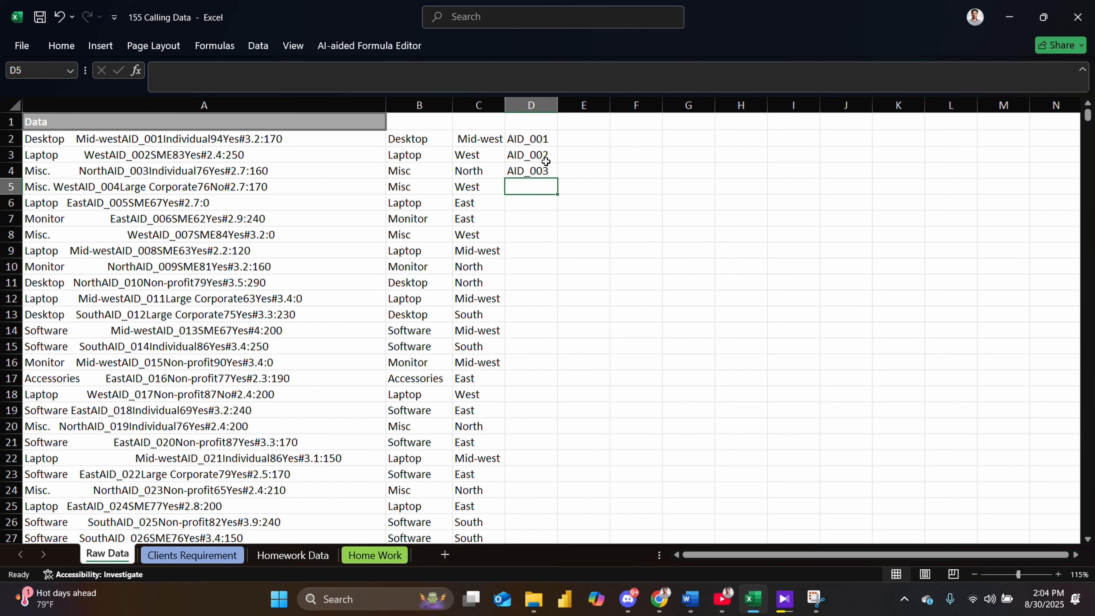
key(ctrl+e)
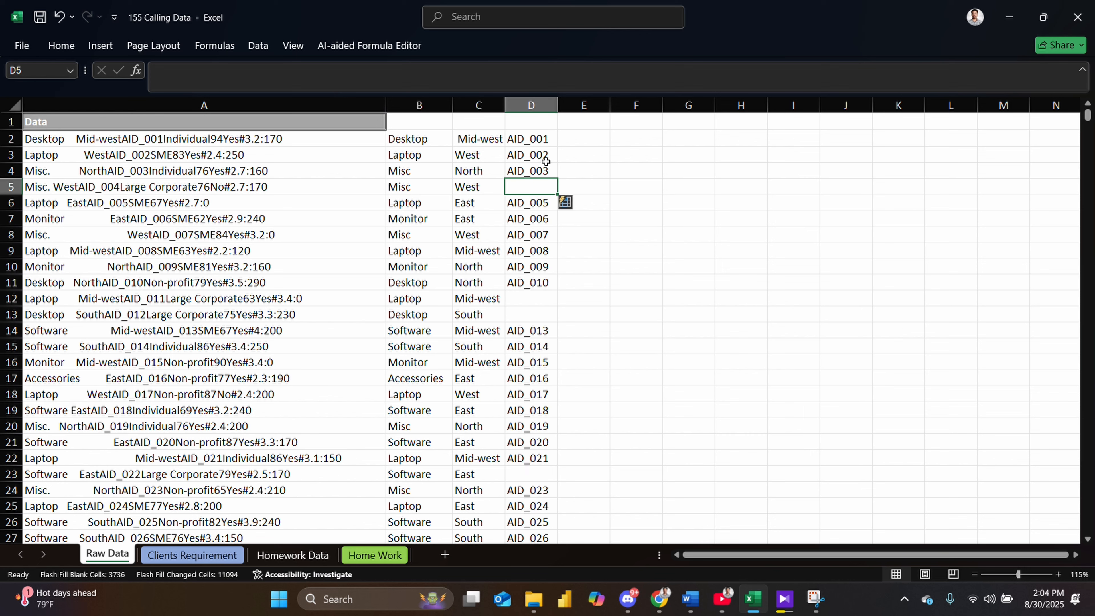
key(ctrl+z)
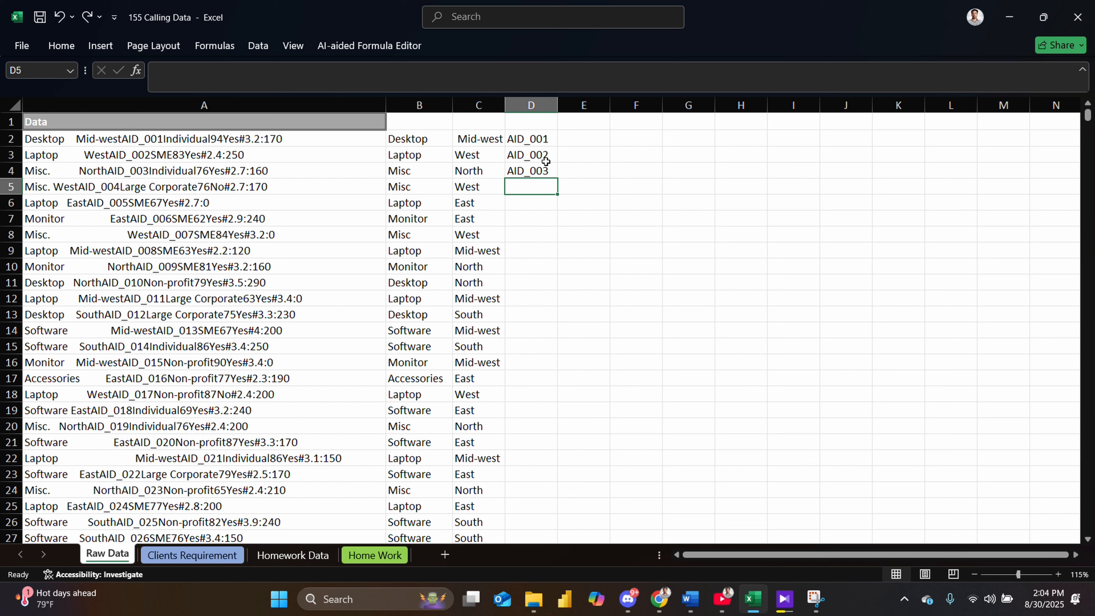
- Enter AID_004 in cell D5 and Flash Fill the remaining agent IDs down column D
text(AID)
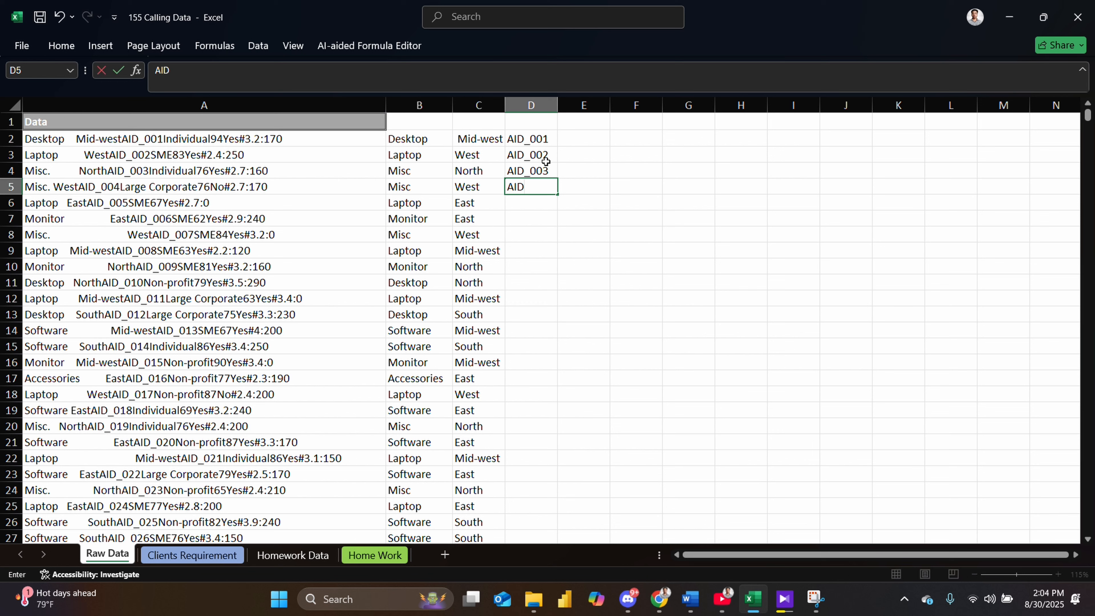
text(_))
key(BackSpace)
text(04)
key(Return)
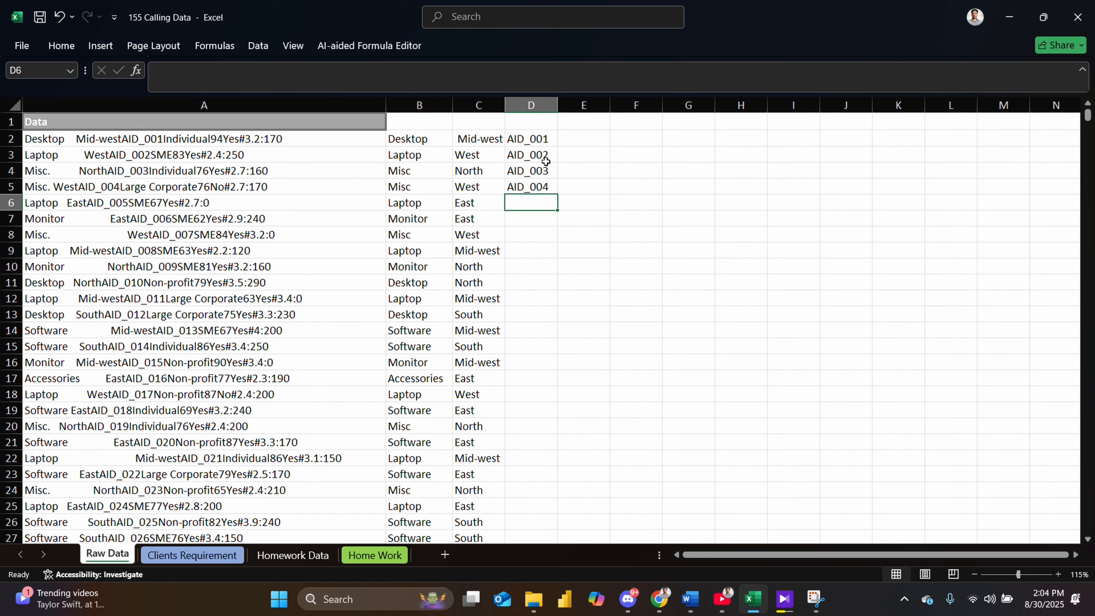
key(ctrl+e)
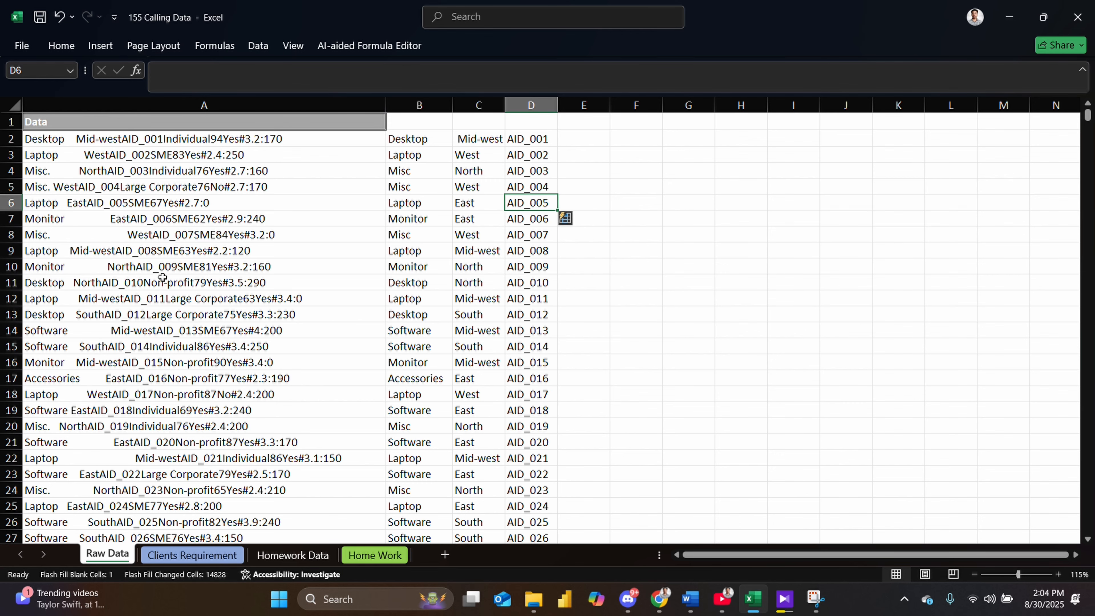
- Review the filled agent IDs and the Customer Type column on the Clients Requirement sheet
scroll(539, 479, down, 8)
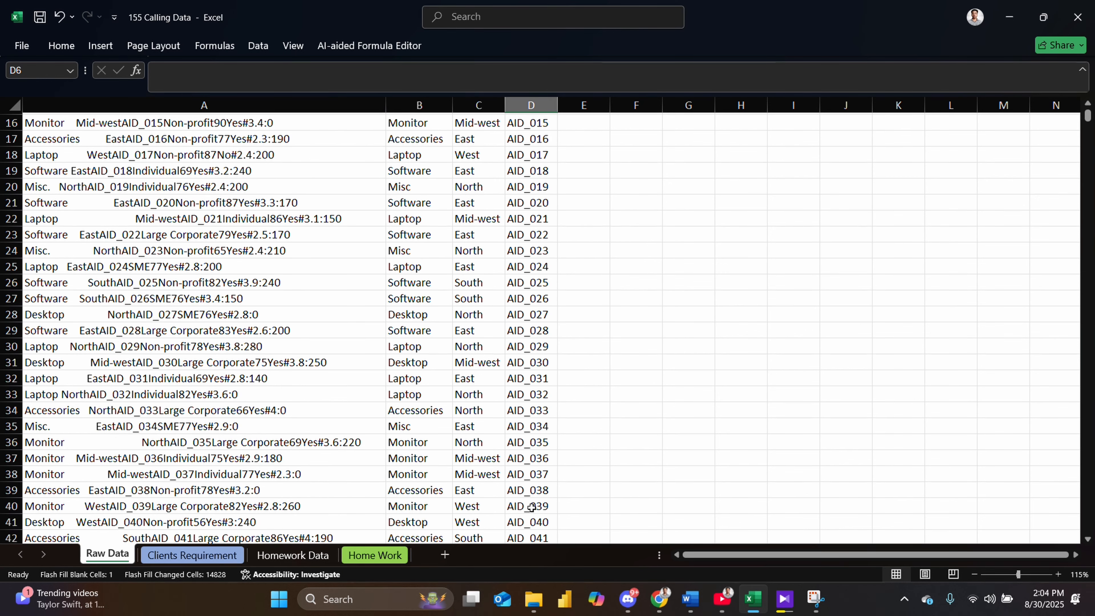
scroll(542, 493, down, 6)
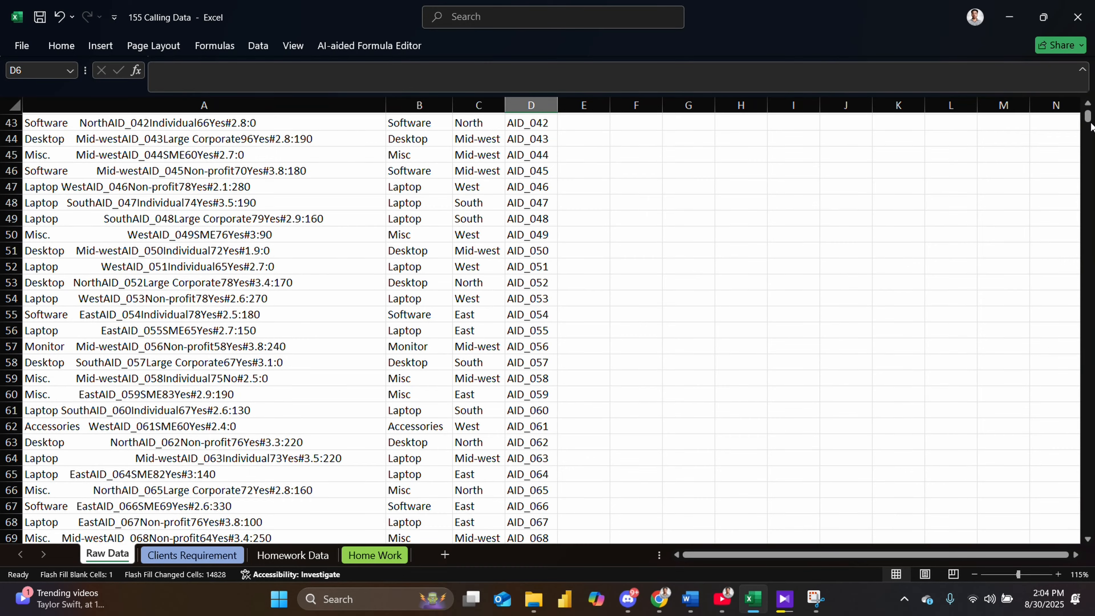
drag(1088, 117, 1052, 85)
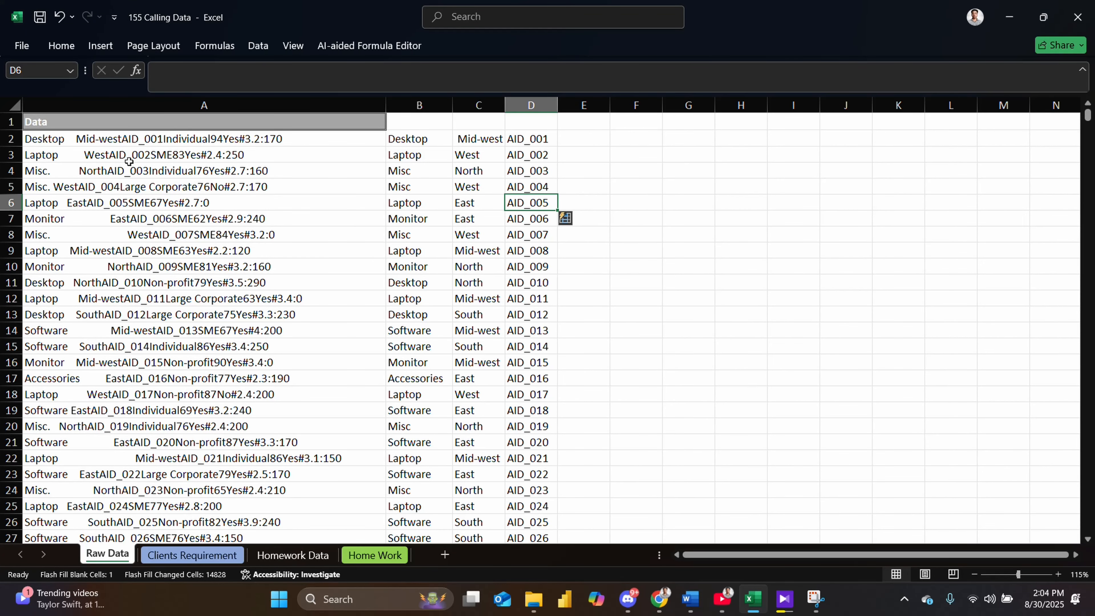
click(590, 137)
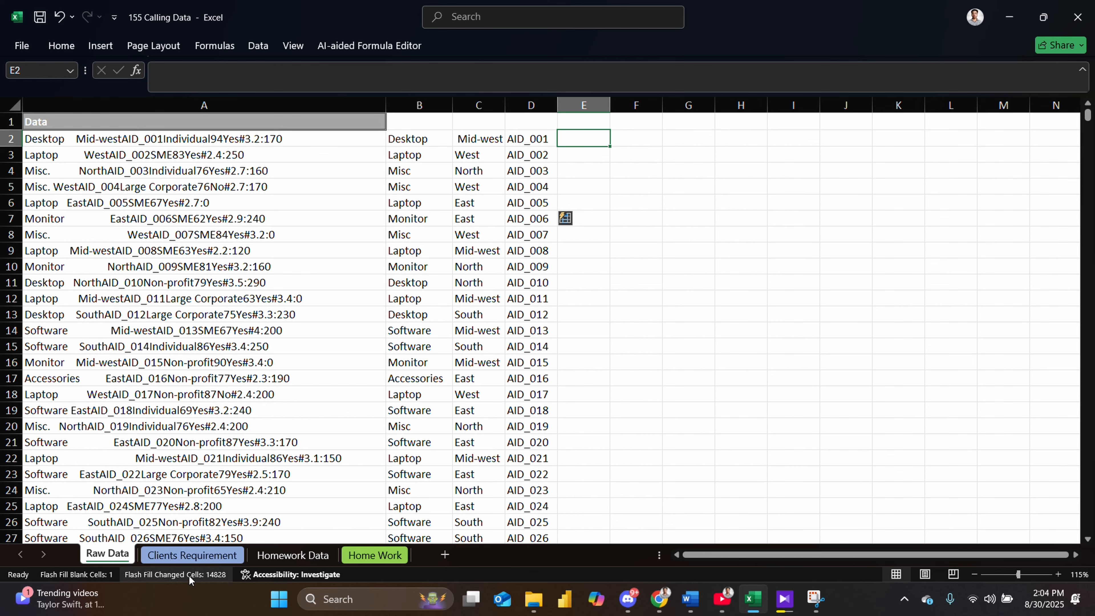
click(190, 560)
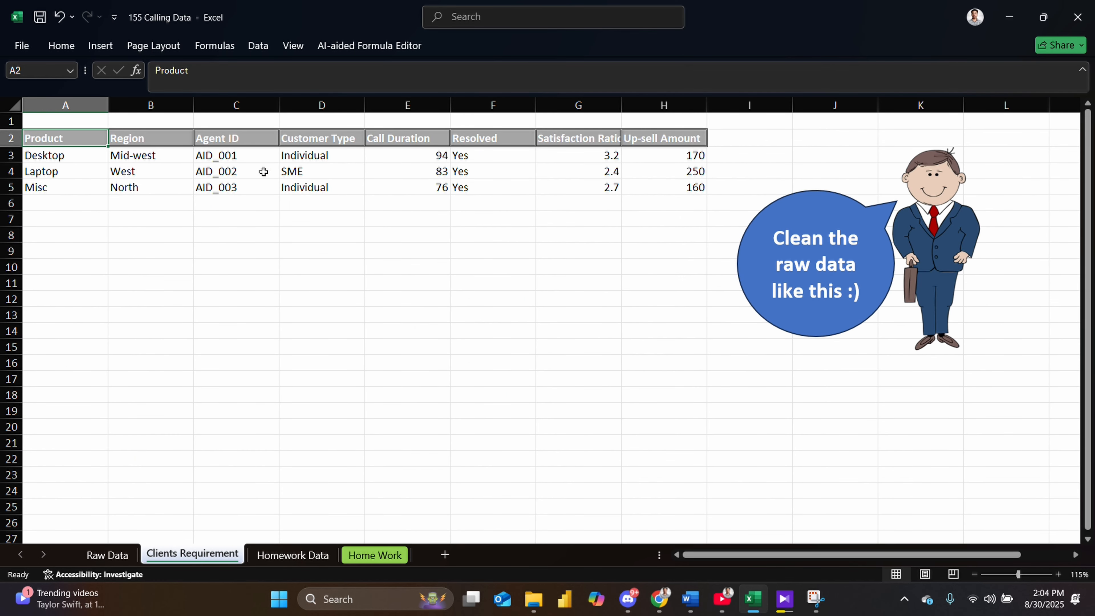
click(304, 156)
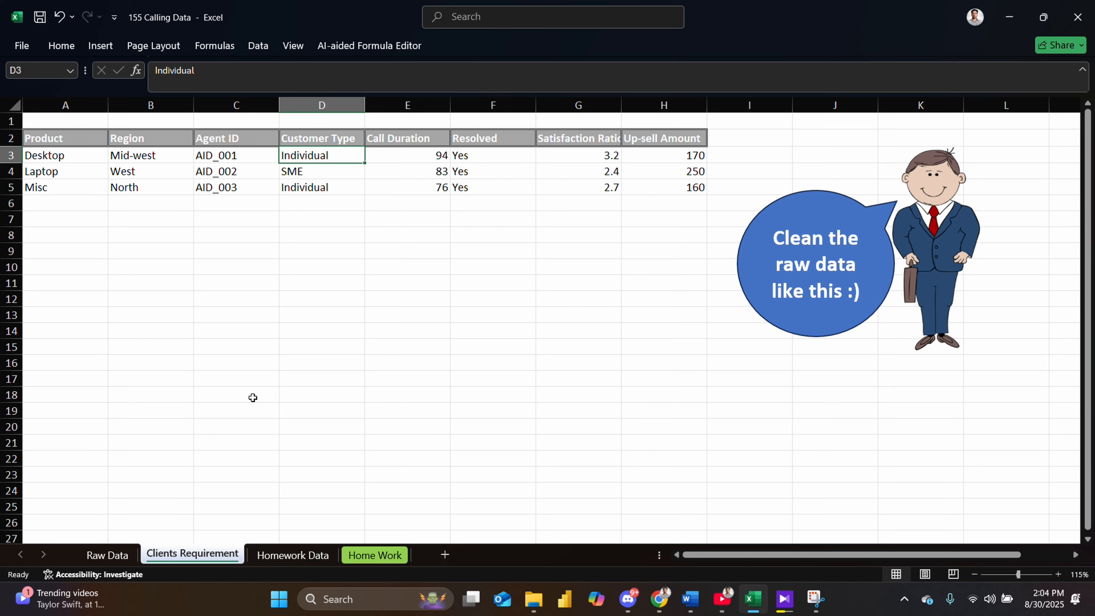
click(97, 556)
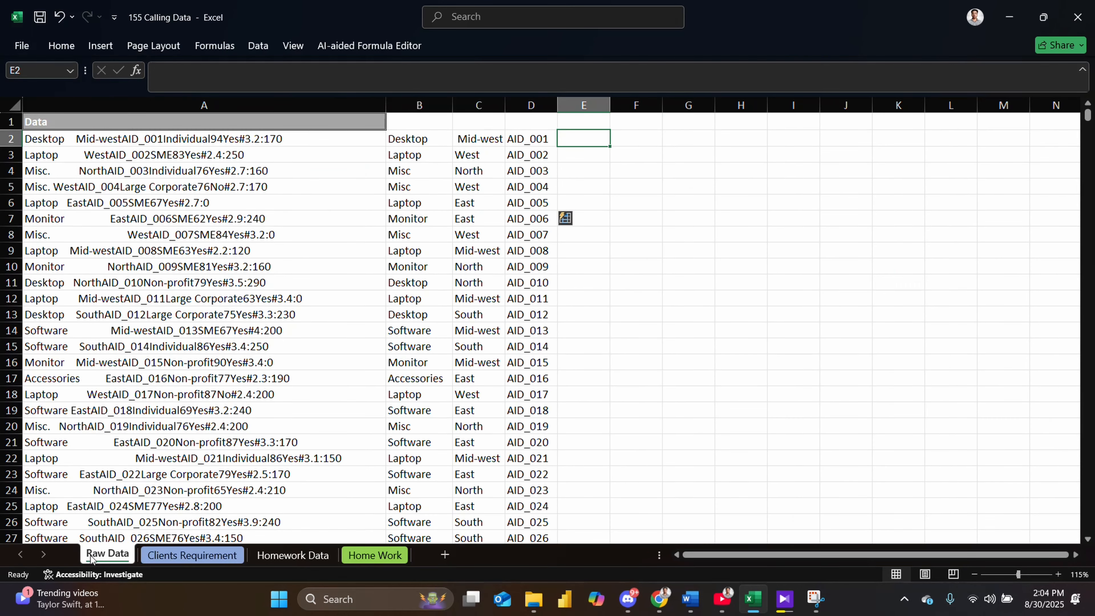
- Enter the customer types individual, SME and individual in cells E2 to E4
double_click(580, 137)
text(indi)
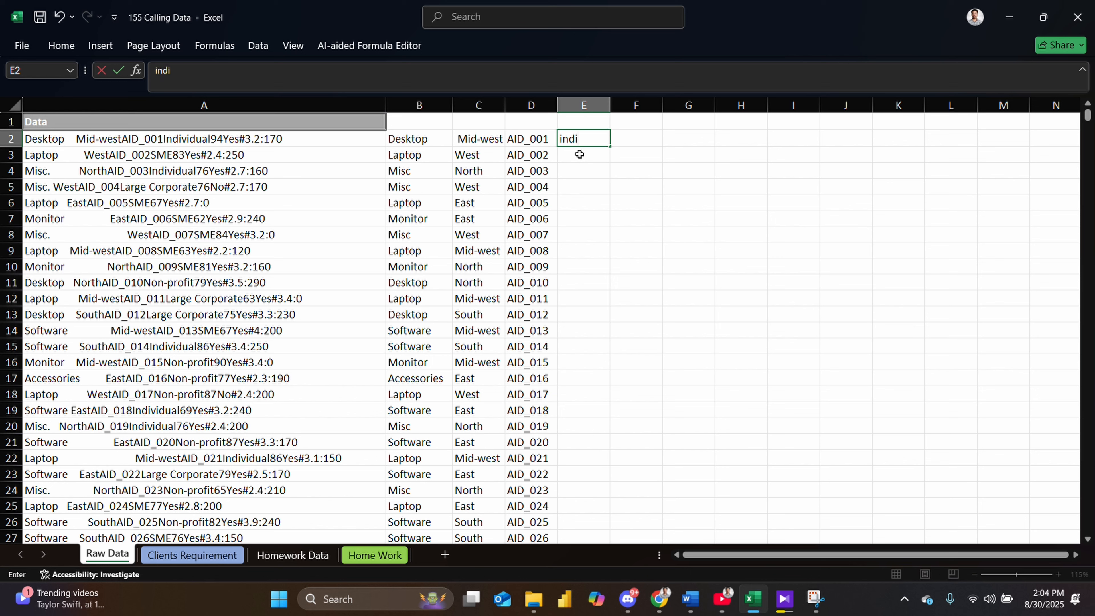
text(vidual)
key(Return)
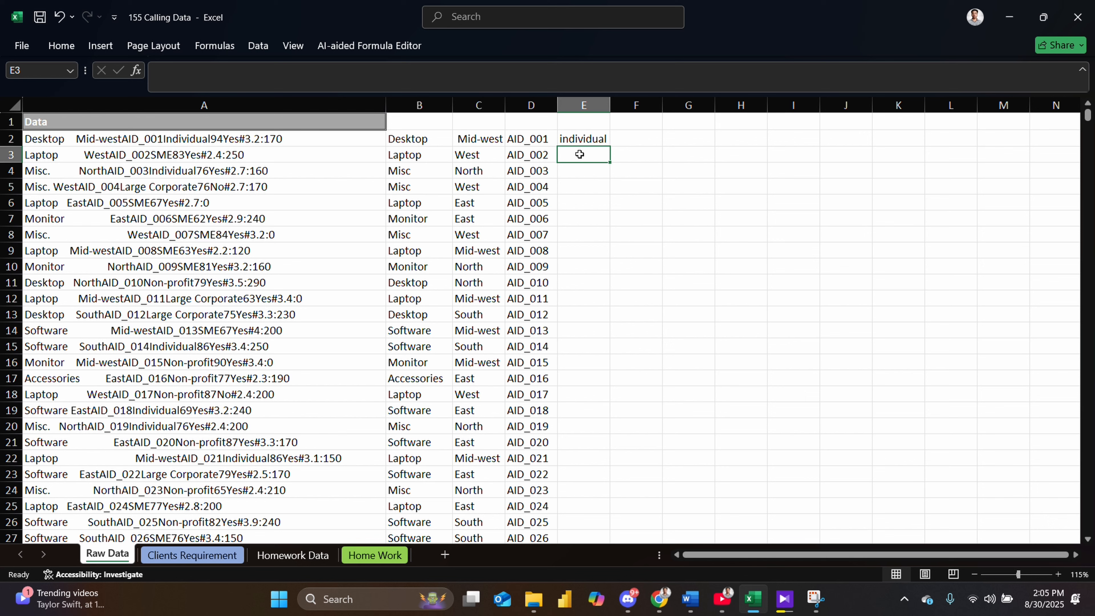
text(SME)
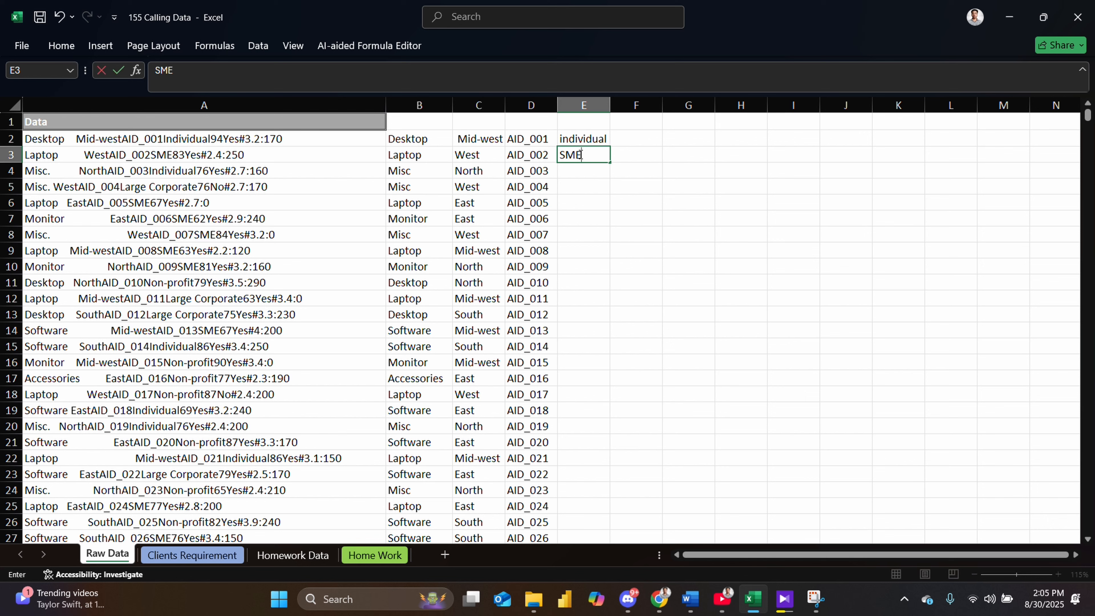
key(Return)
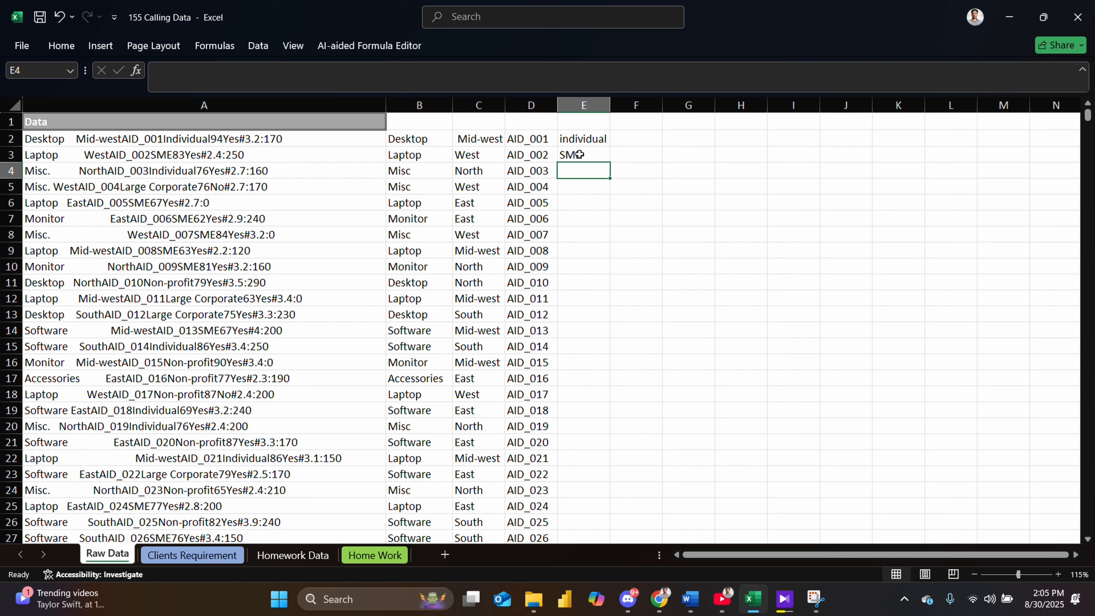
text(individual)
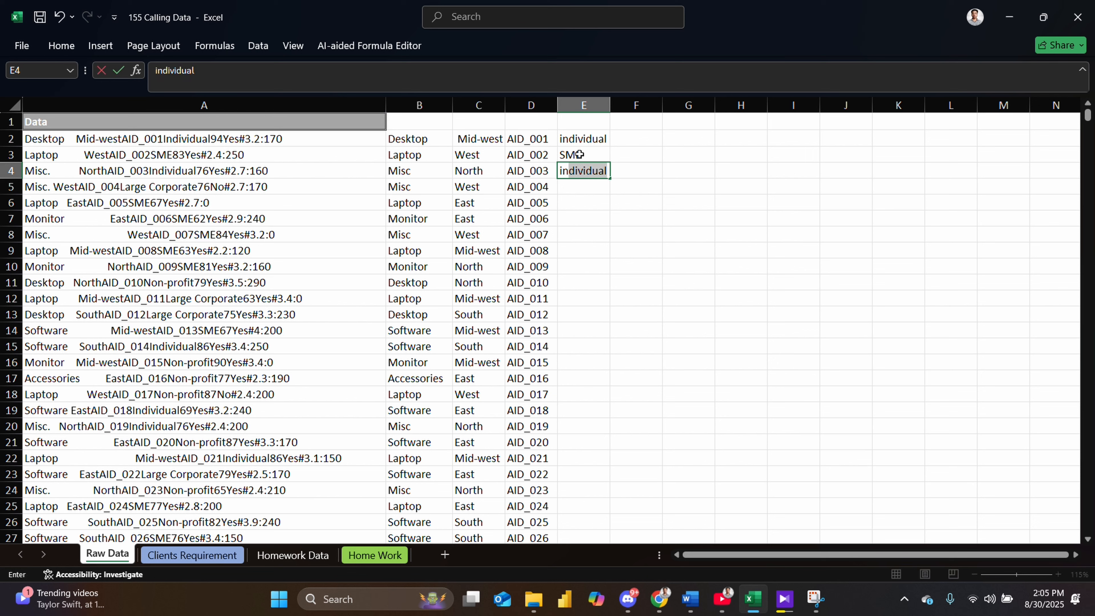
key(Return)
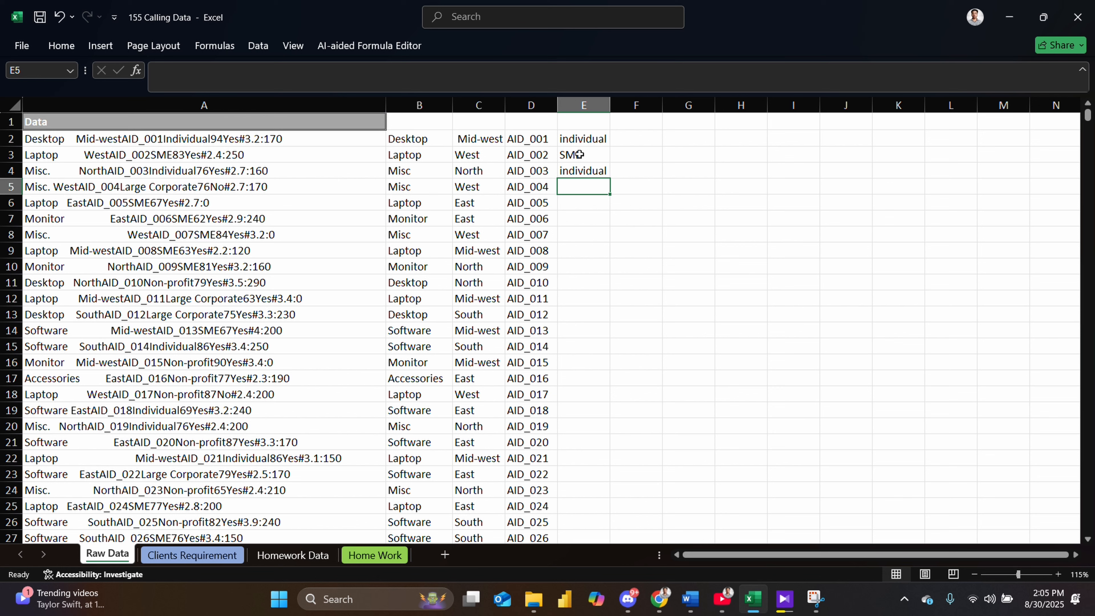
- Enter Large Corporate in cell E5 and Flash Fill the remaining customer types down column E
text(Lar)
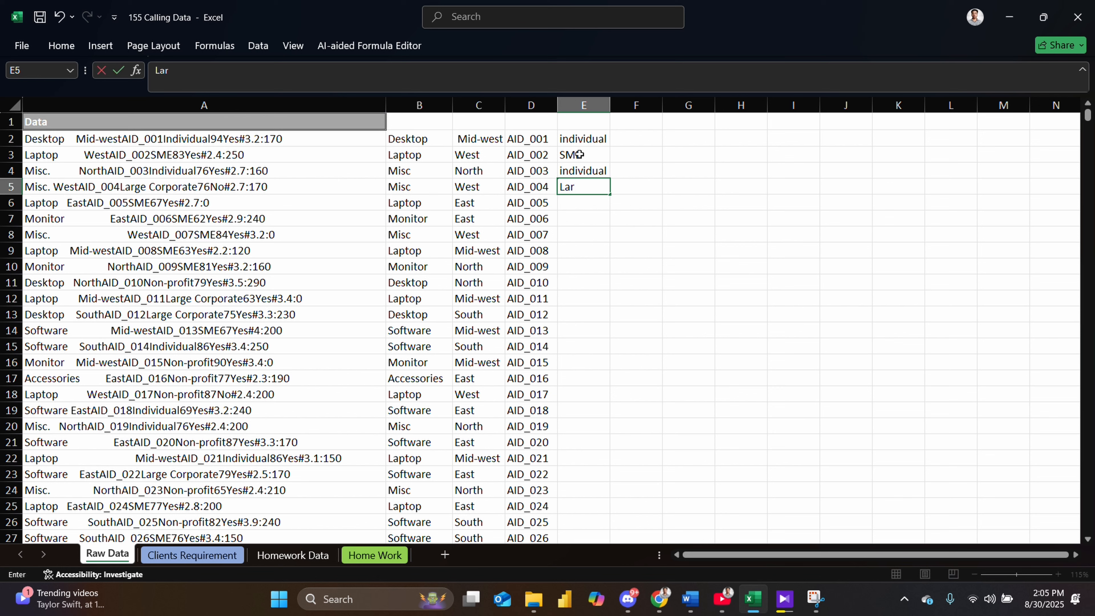
text(ge Corporate)
key(Return)
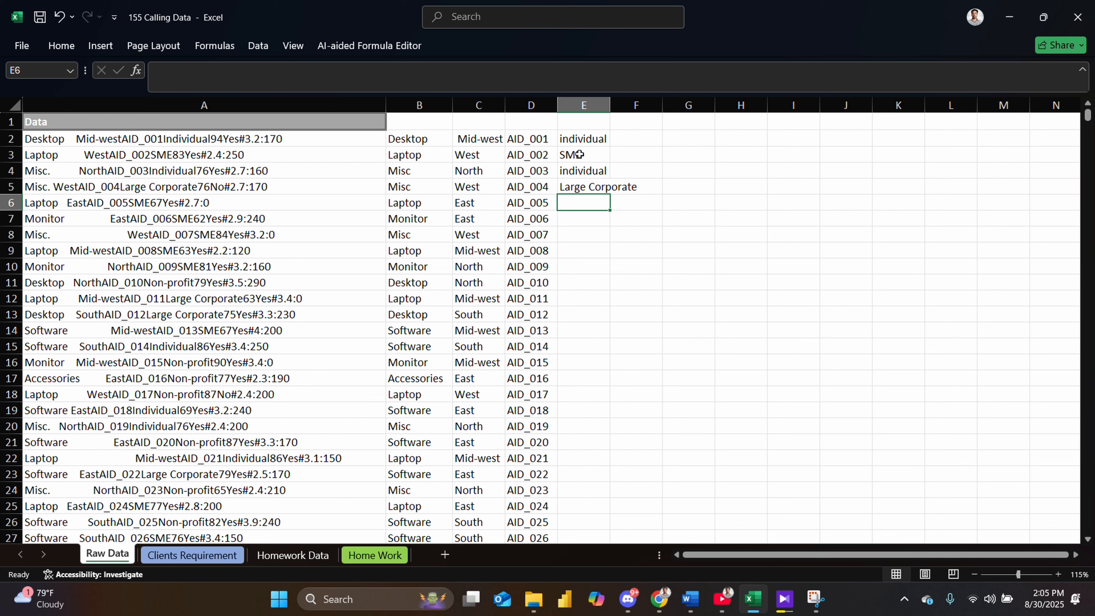
key(ctrl+e)
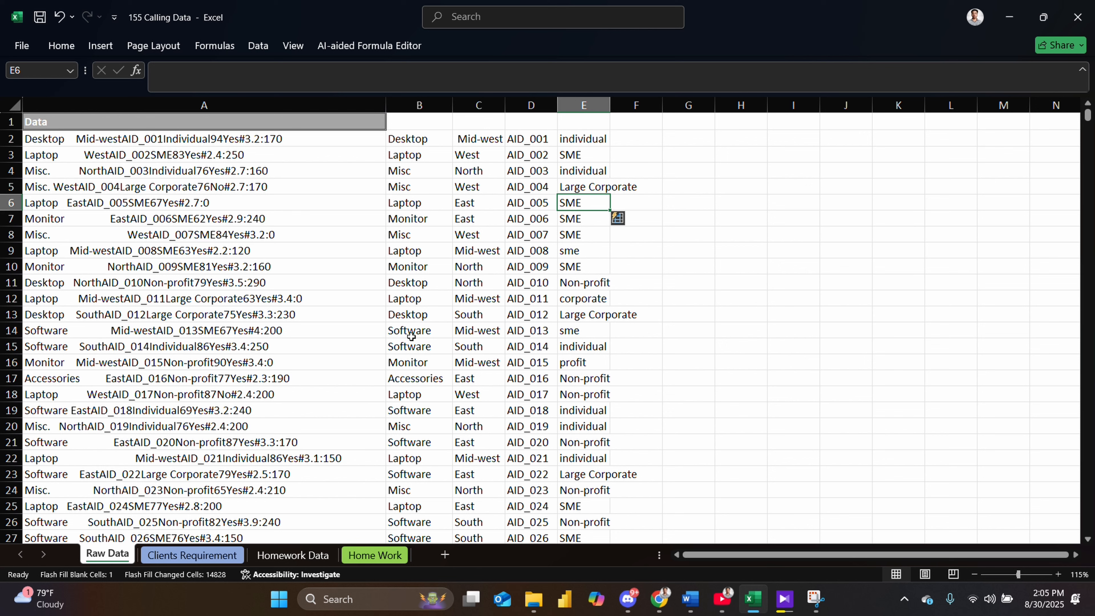
- Undo the customer type Flash Fill and enter SME in cells E6 and E7
key(ctrl+z)
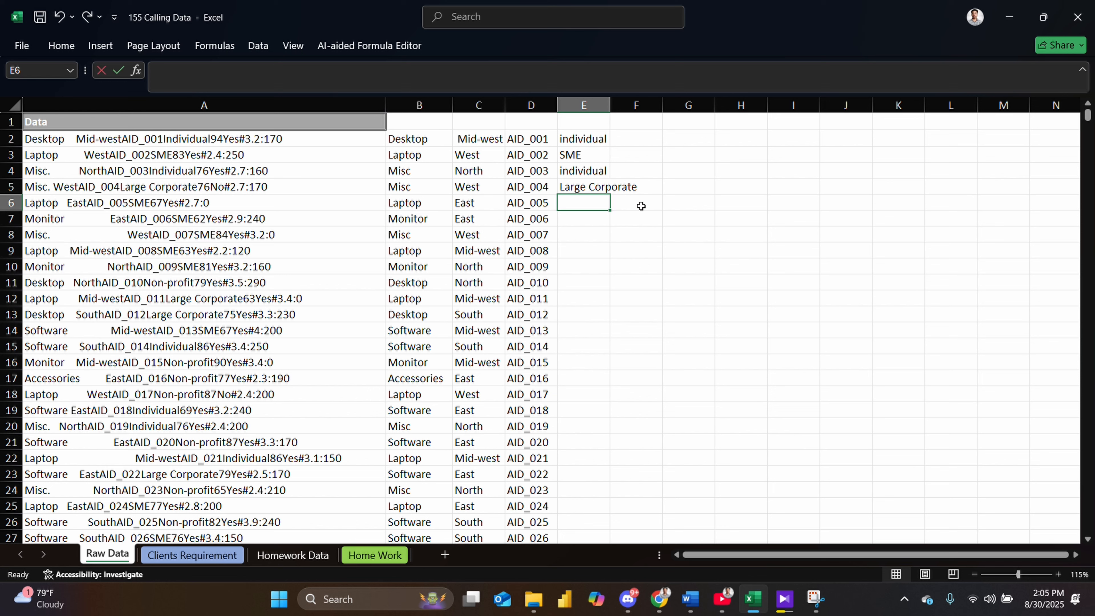
text(SNE)
key(BackSpace)
key(BackSpace)
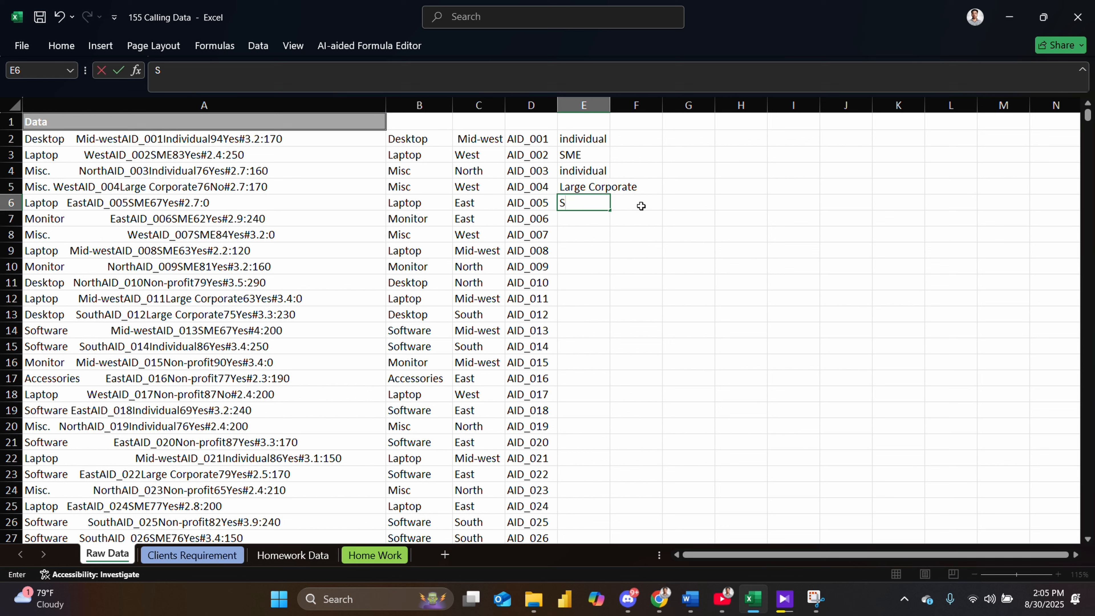
text(ME)
key(Return)
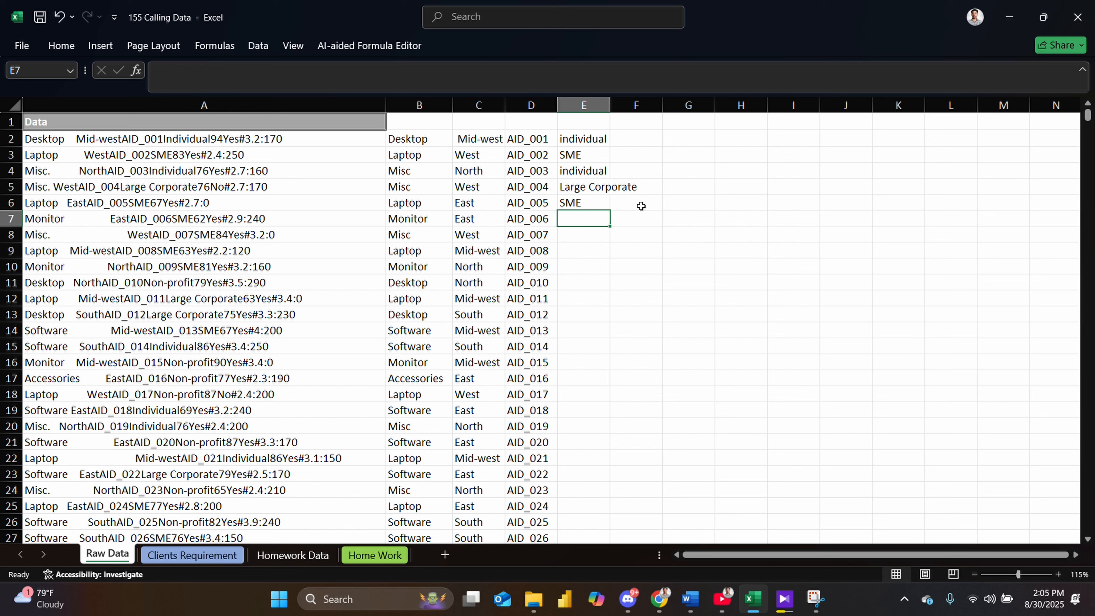
text(SME)
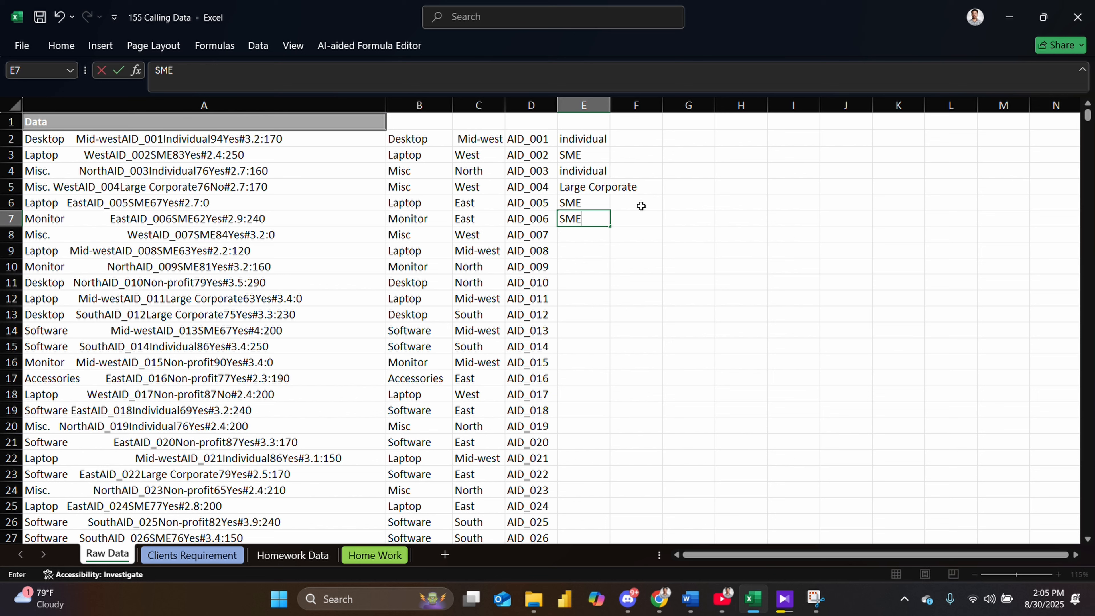
key(Return)
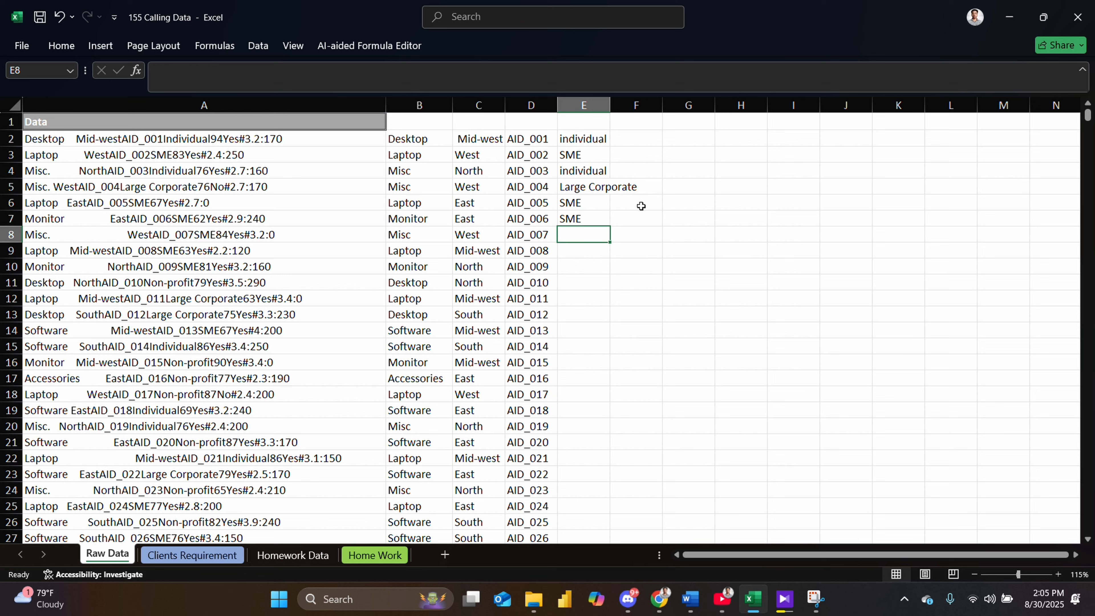
- Enter SME in cells E8, E9 and E10 of the Customer Type column
text(SME)
key(Return)
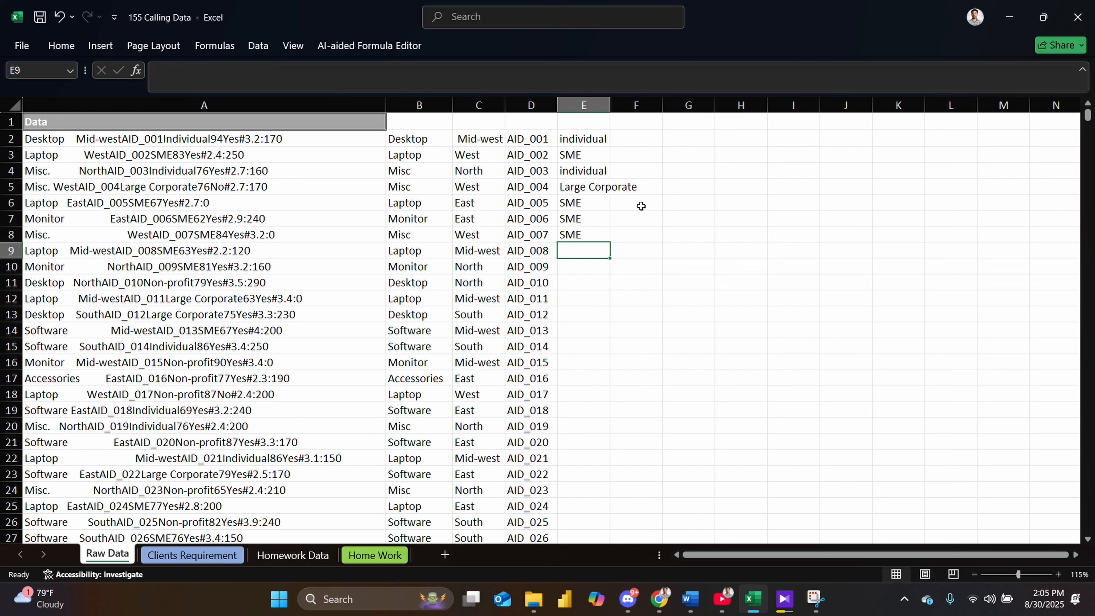
text(SME)
key(Up)
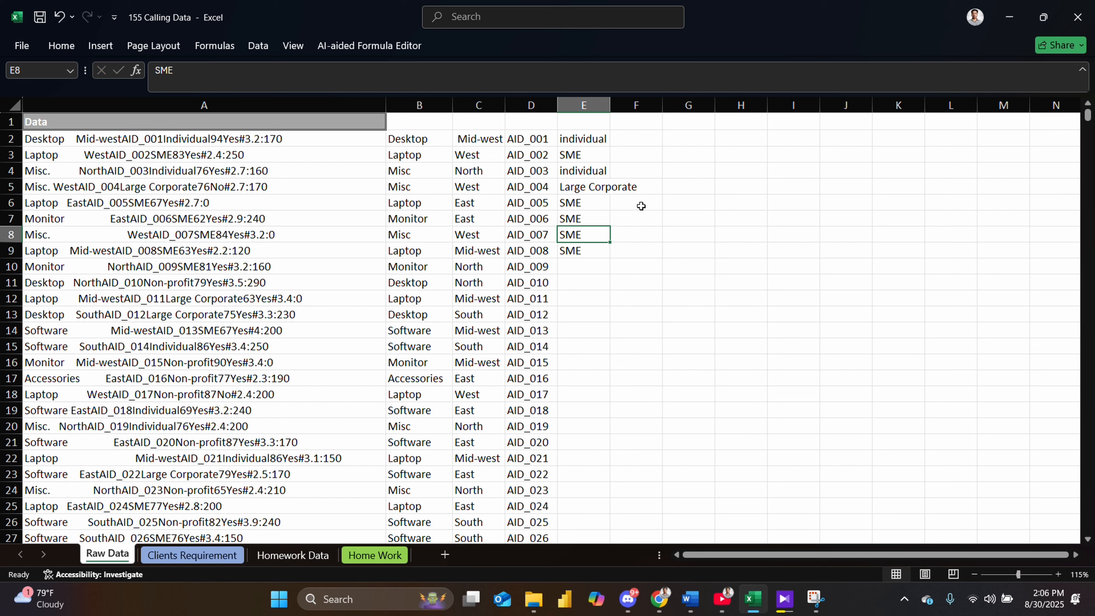
key(Down)
key(Down)
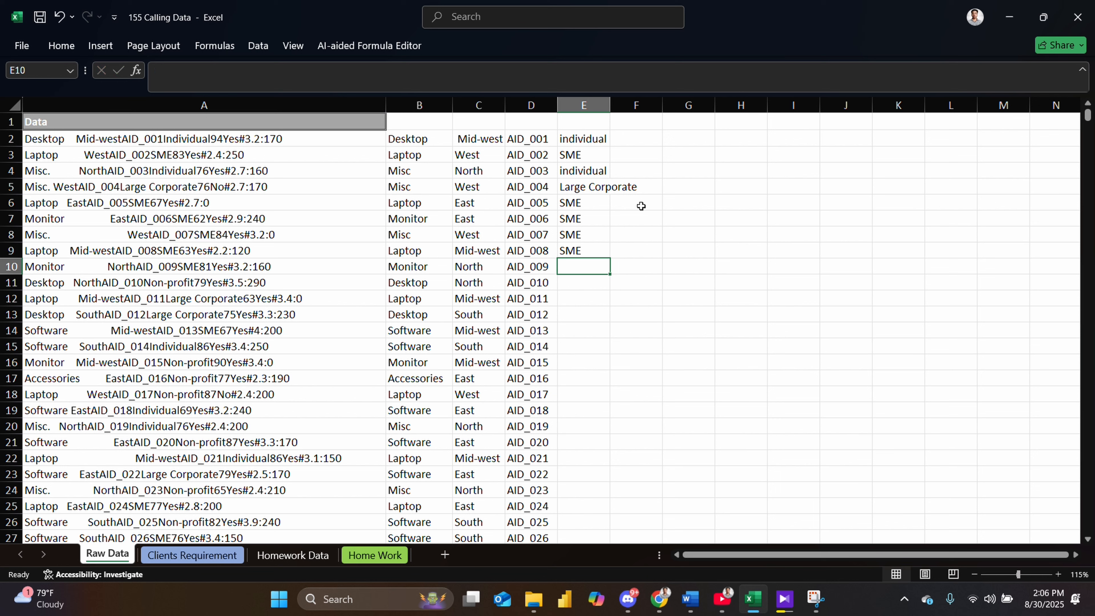
text(SM)
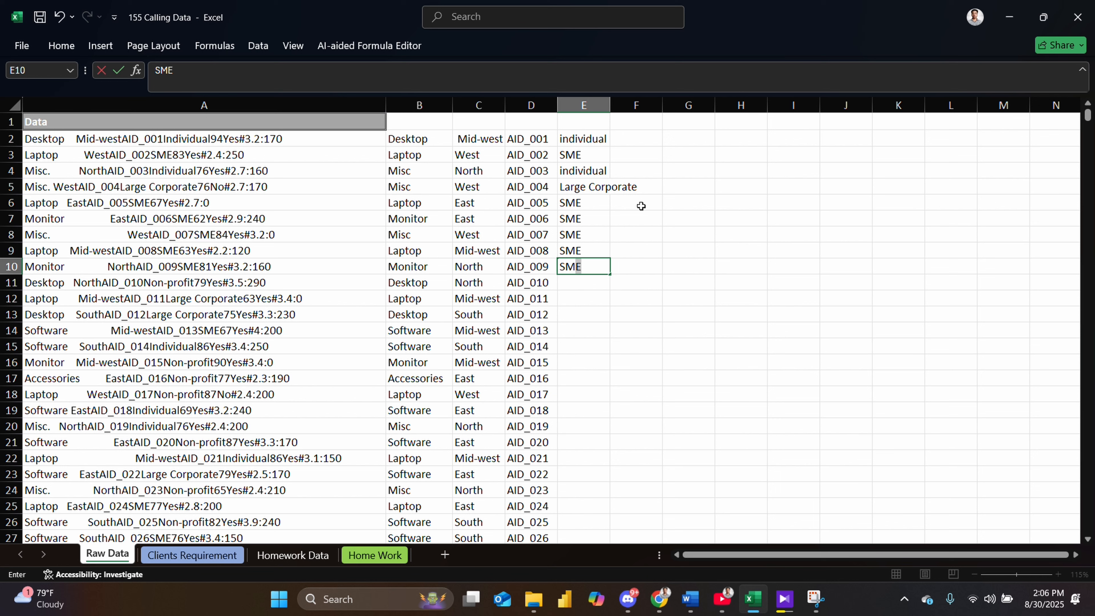
key(Return)
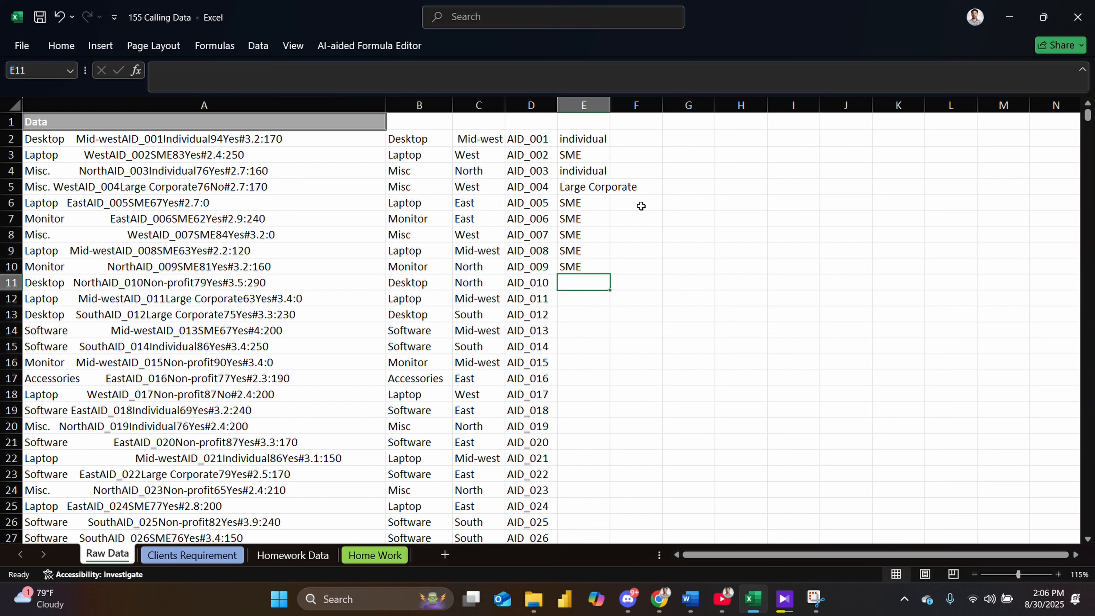
- Enter Non-profit in cell E11 and Flash Fill the remaining customer types down column E
text(Non)
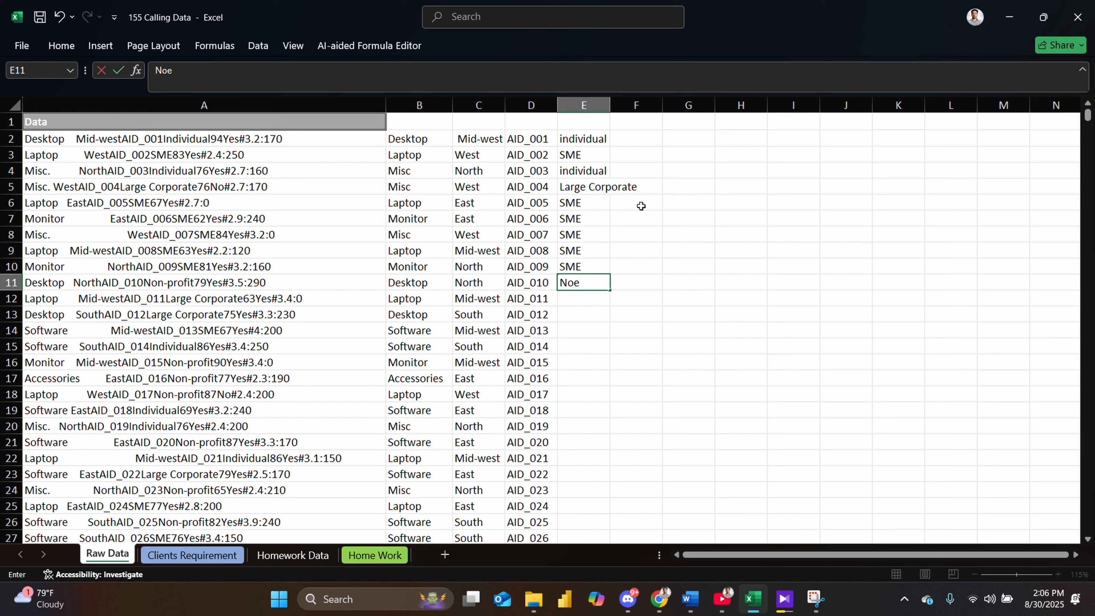
key(BackSpace)
text(n-profit)
key(Return)
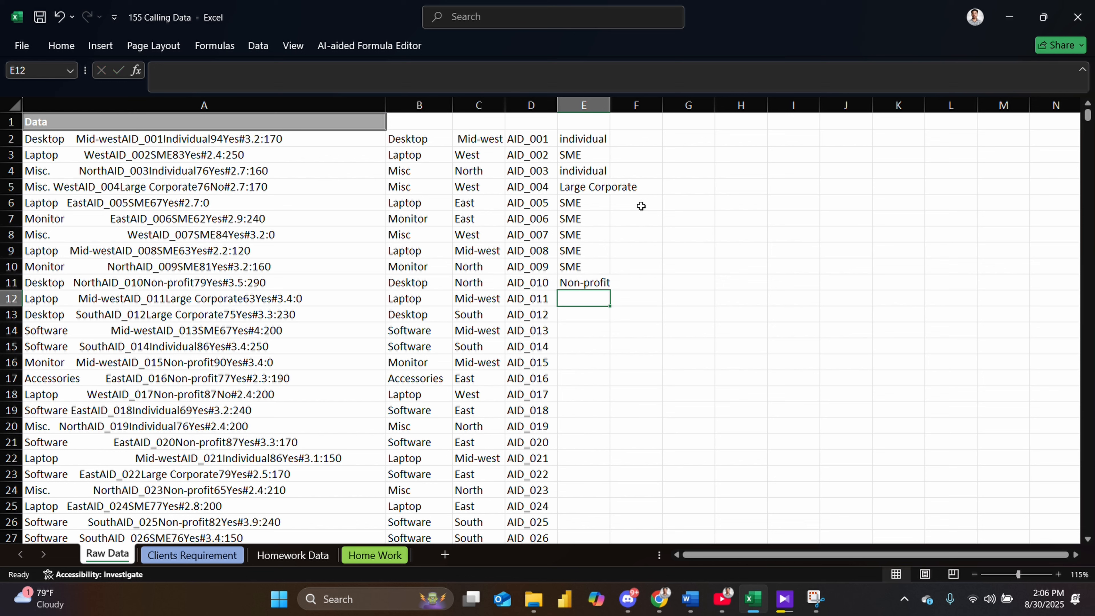
key(ctrl+e)
click(565, 347)
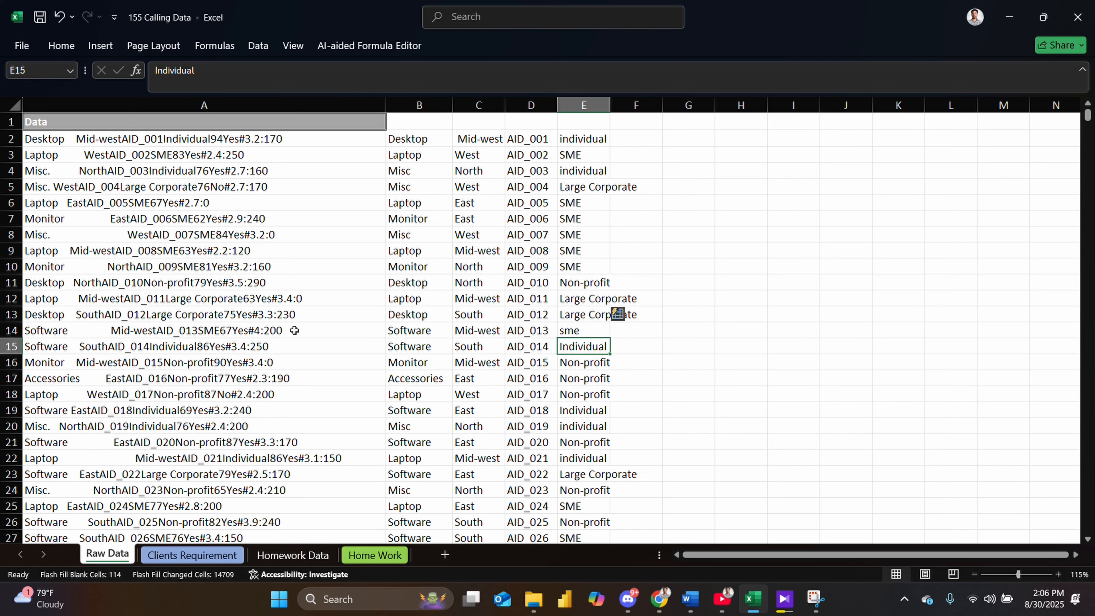
- Scroll through column E to check the Flash Filled customer types for blanks or errors
scroll(558, 460, down, 7)
scroll(560, 463, down, 5)
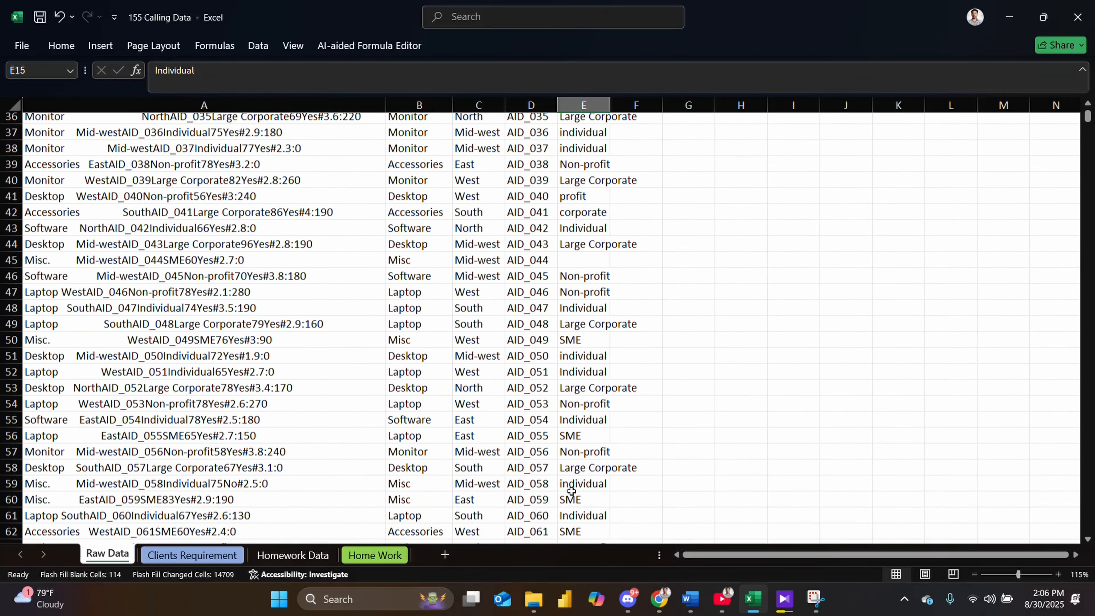
scroll(574, 483, up, 3)
scroll(574, 483, up, 1)
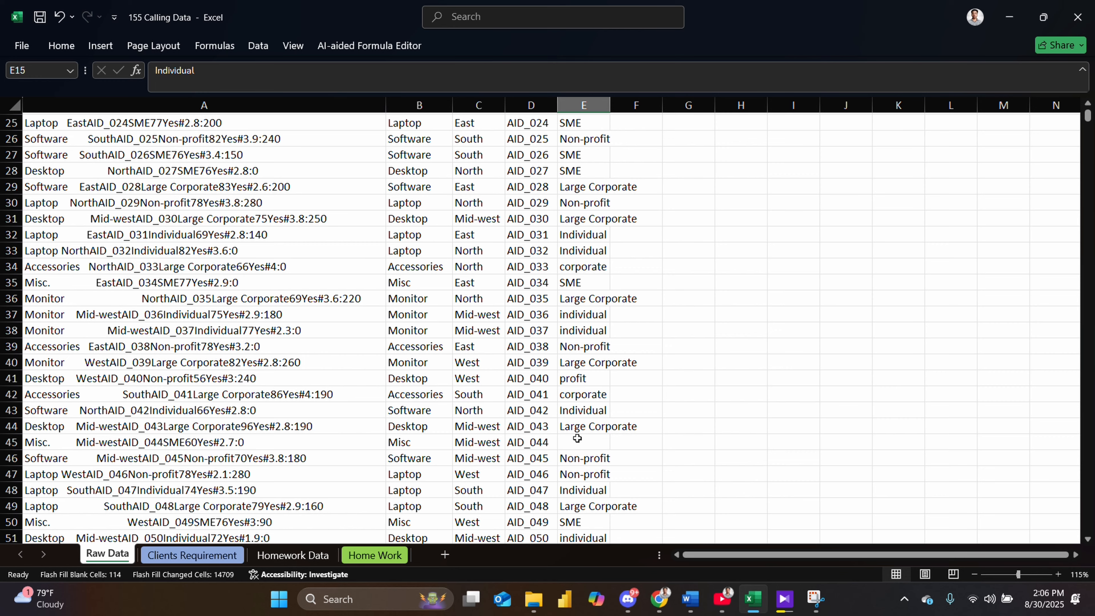
scroll(577, 437, down, 17)
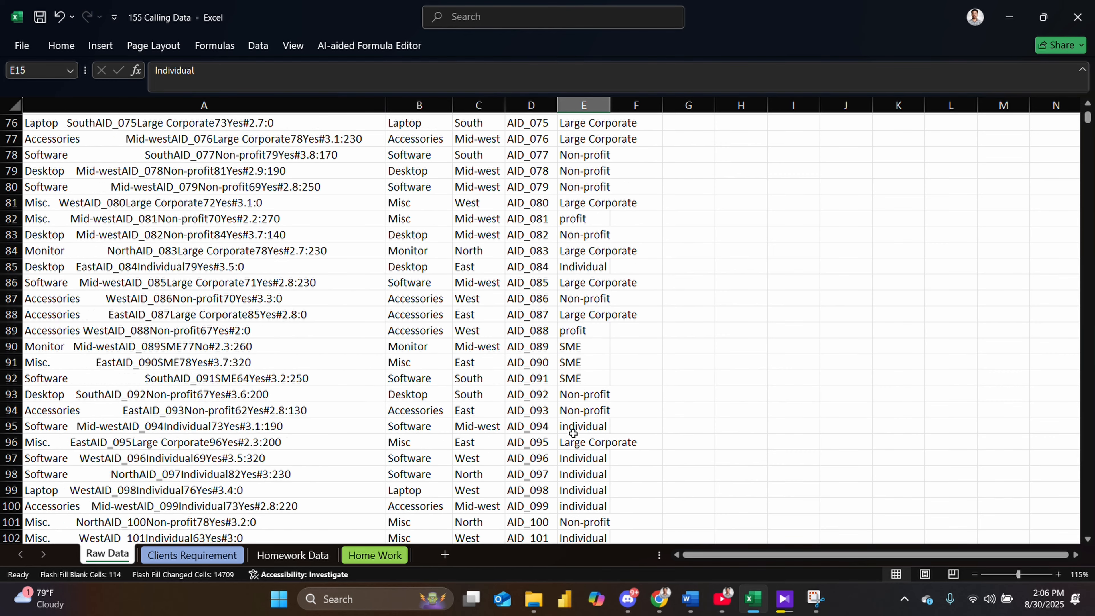
scroll(573, 432, down, 3)
scroll(578, 431, up, 11)
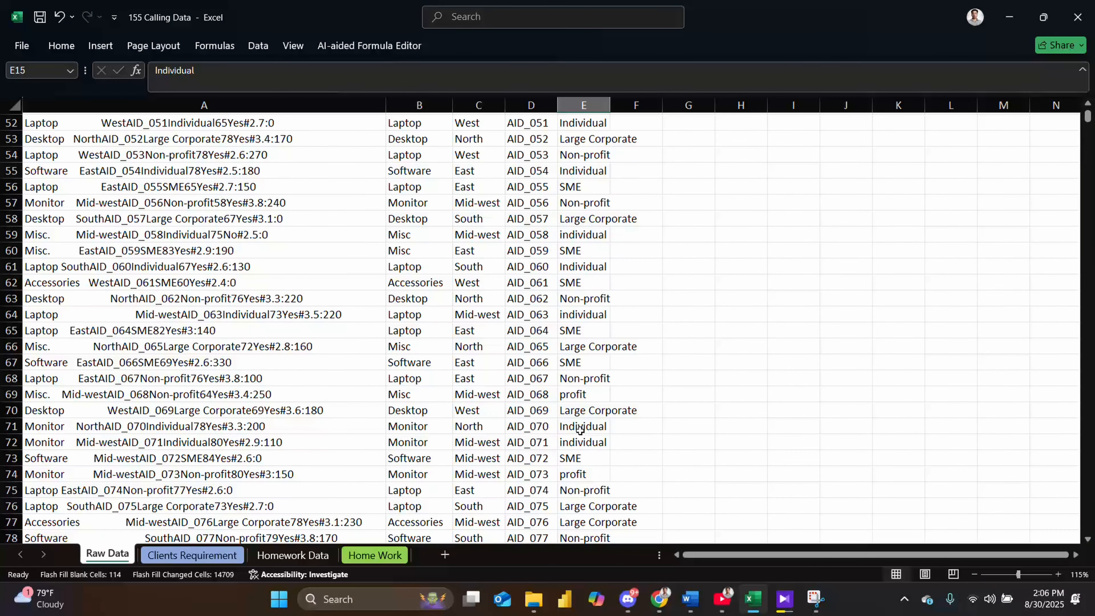
scroll(578, 429, down, 14)
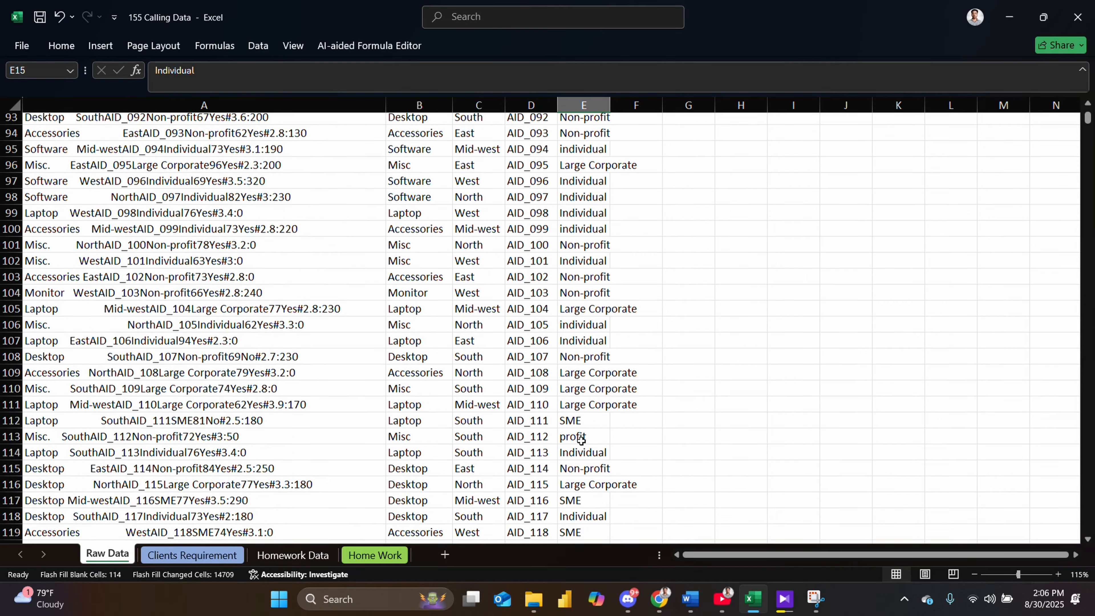
scroll(581, 440, up, 5)
scroll(581, 440, up, 7)
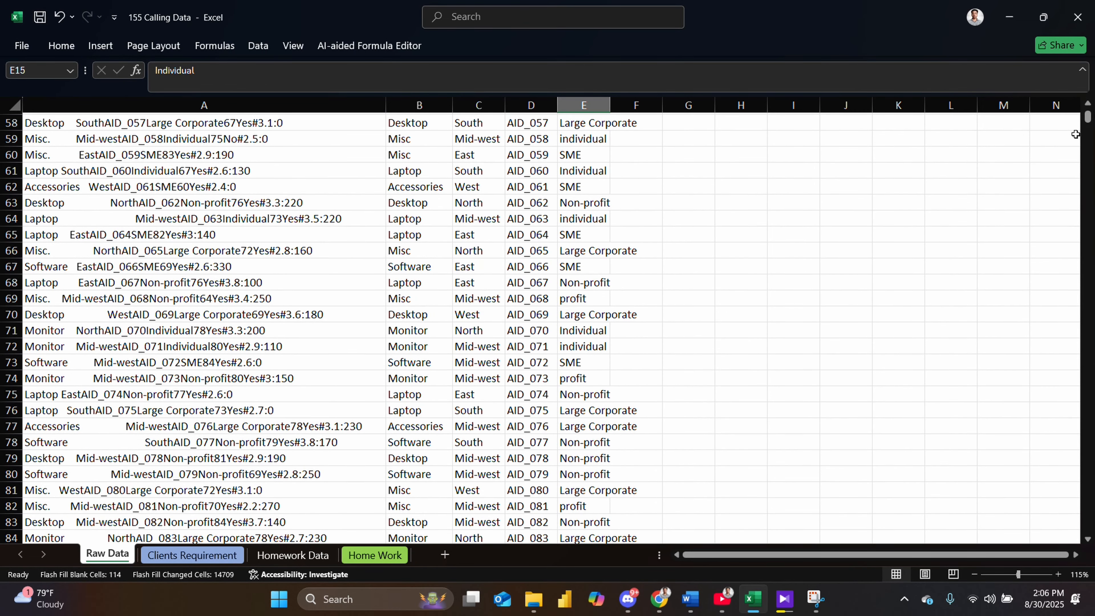
mouse_move(1088, 119)
mouse_down()
mouse_move(1088, 528)
mouse_move(1088, 116)
mouse_up()
- Fill the blank customer type cell E45 with SME
key(ctrl+Down)
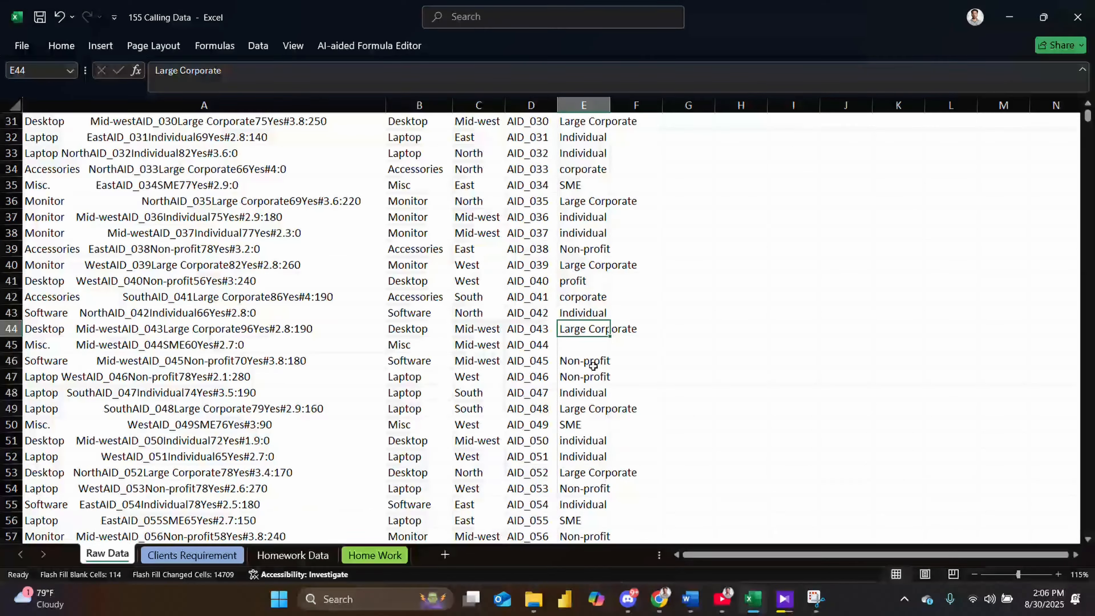
double_click(576, 343)
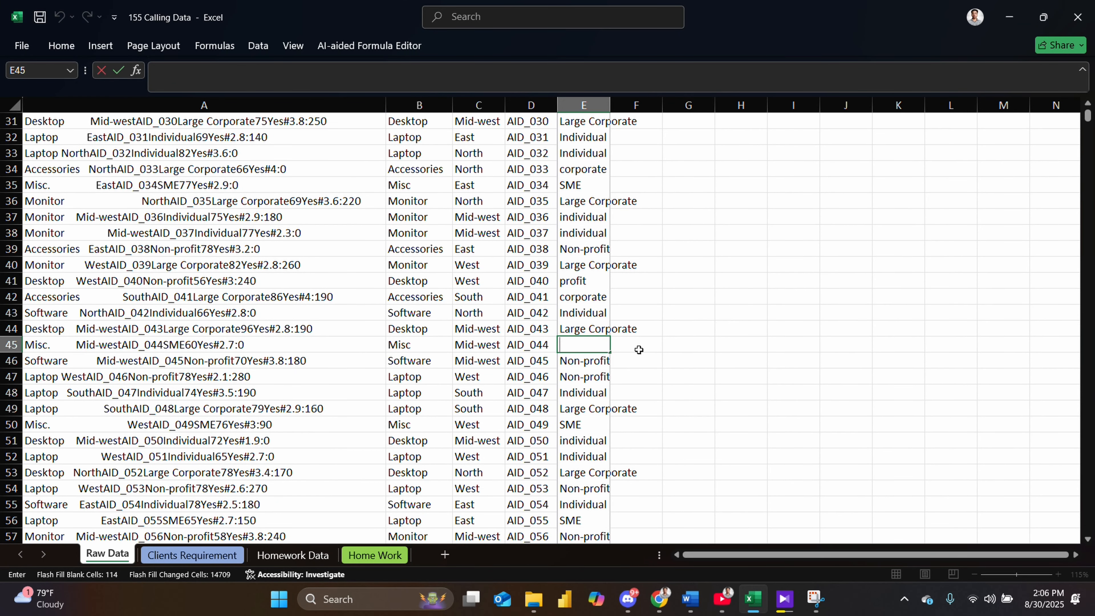
text(sme)
key(BackSpace)
key(BackSpace)
text(S)
key(Return)
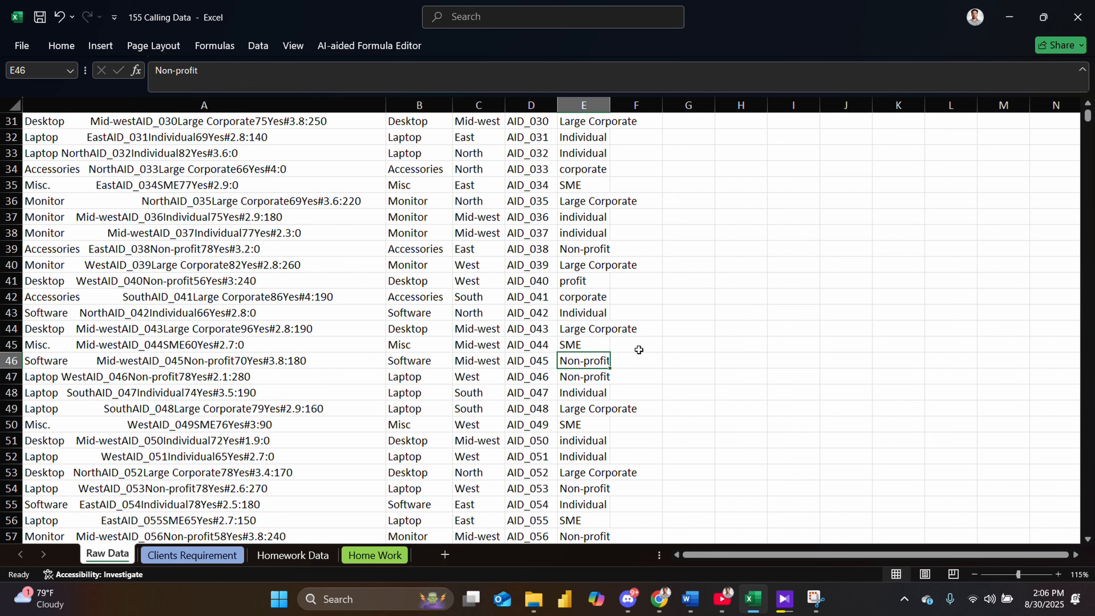
- Check the Call Duration column header on the Clients Requirement sheet, then return to Raw Data
key(Up)
key(Up)
key(Up)
key(Up)
key(Up)
key(Up)
key(Up)
key(Up)
key(Up)
key(Up)
key(Up)
key(Up)
key(Up)
key(Up)
key(Up)
key(Up)
key(Up)
key(Up)
key(Up)
key(Up)
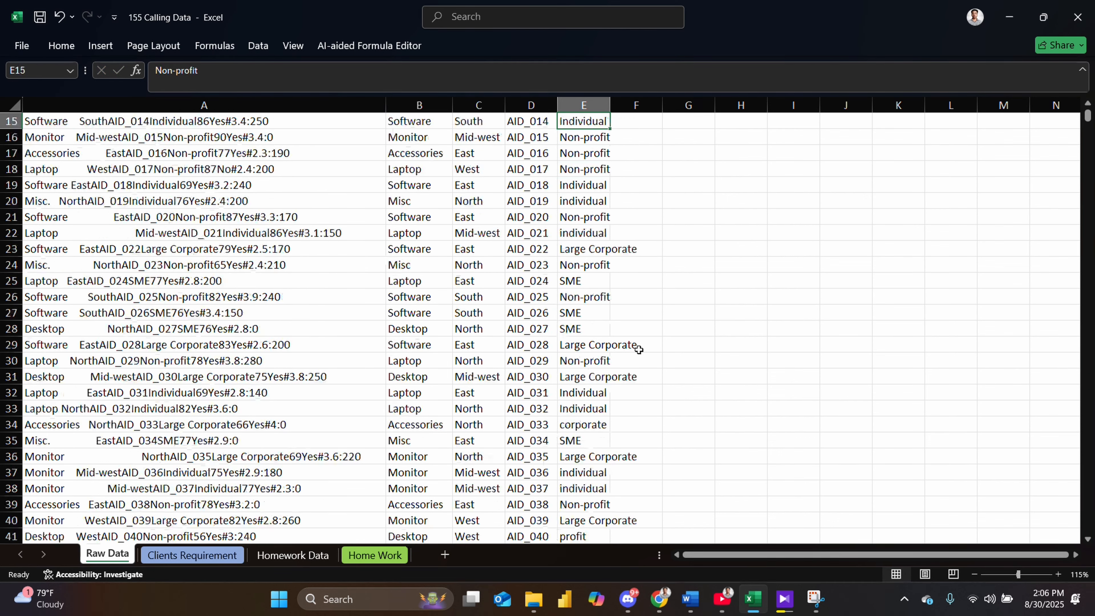
key(Down)
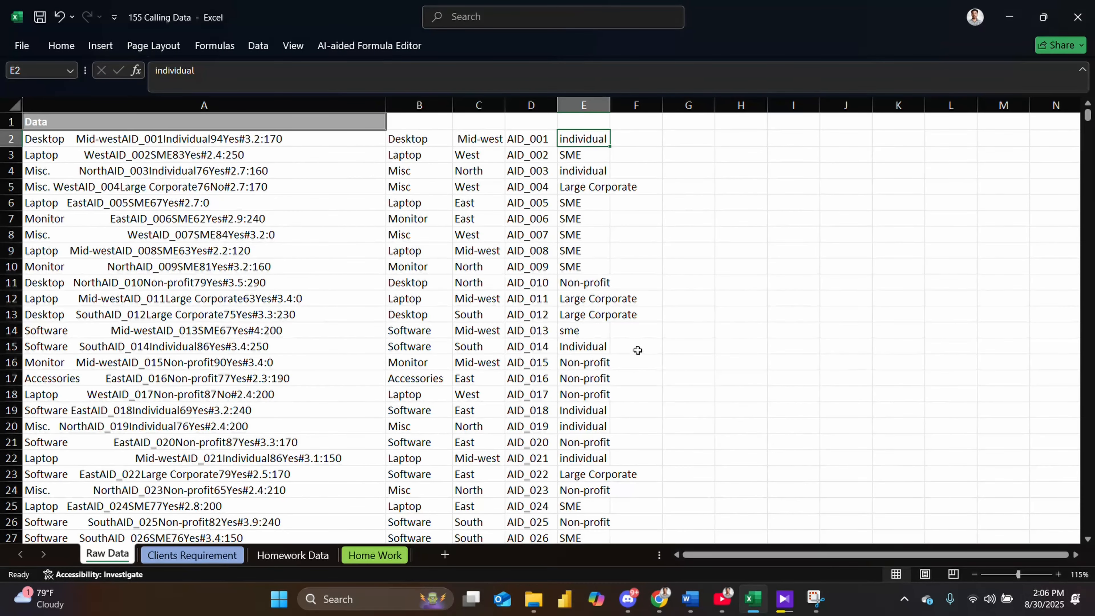
click(240, 554)
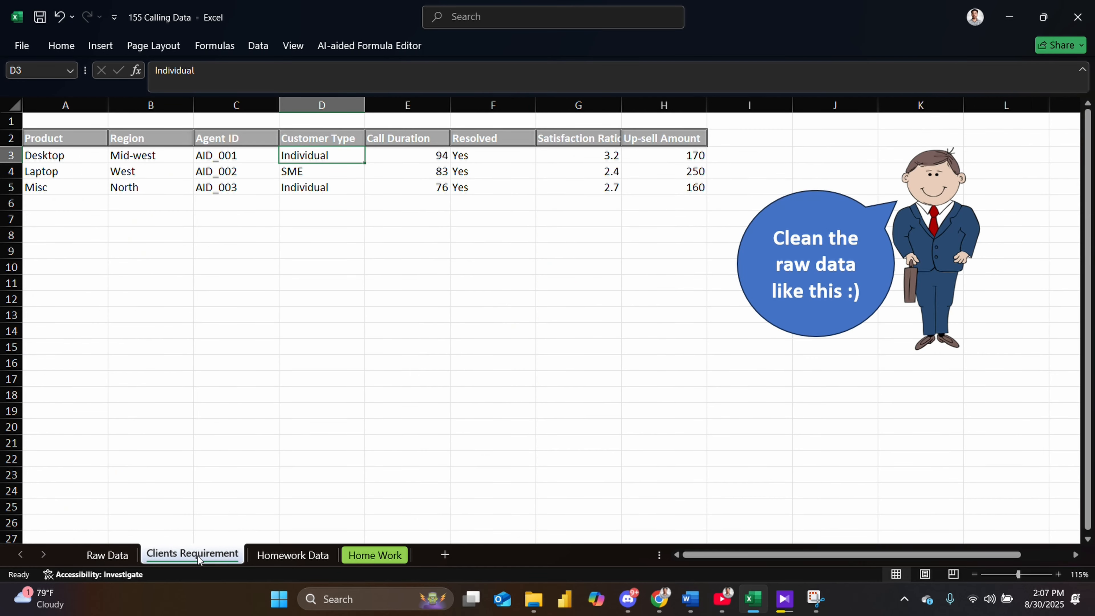
click(389, 137)
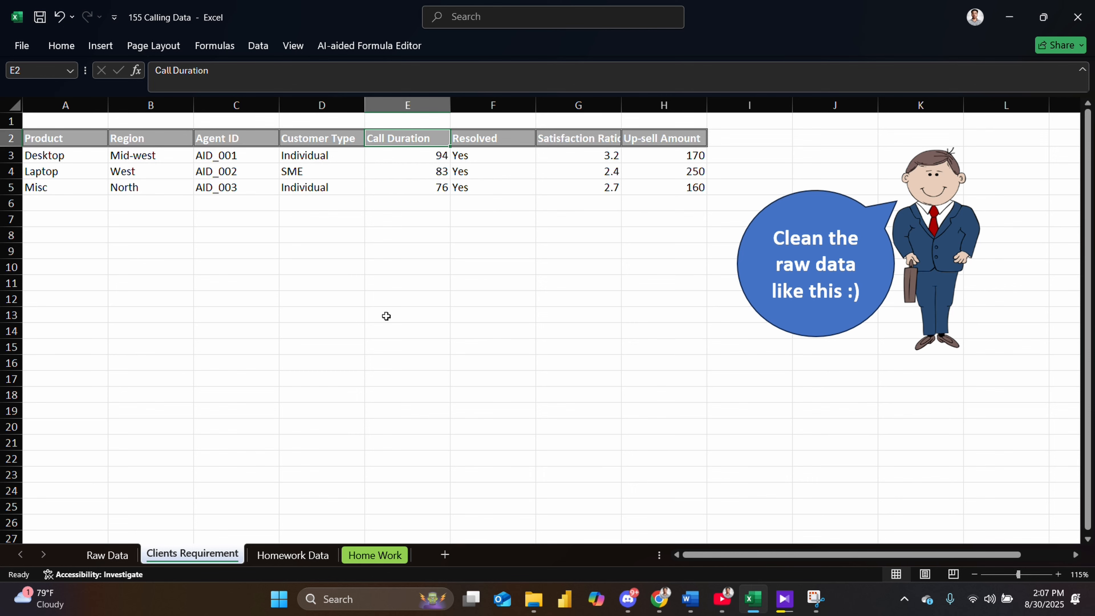
click(116, 555)
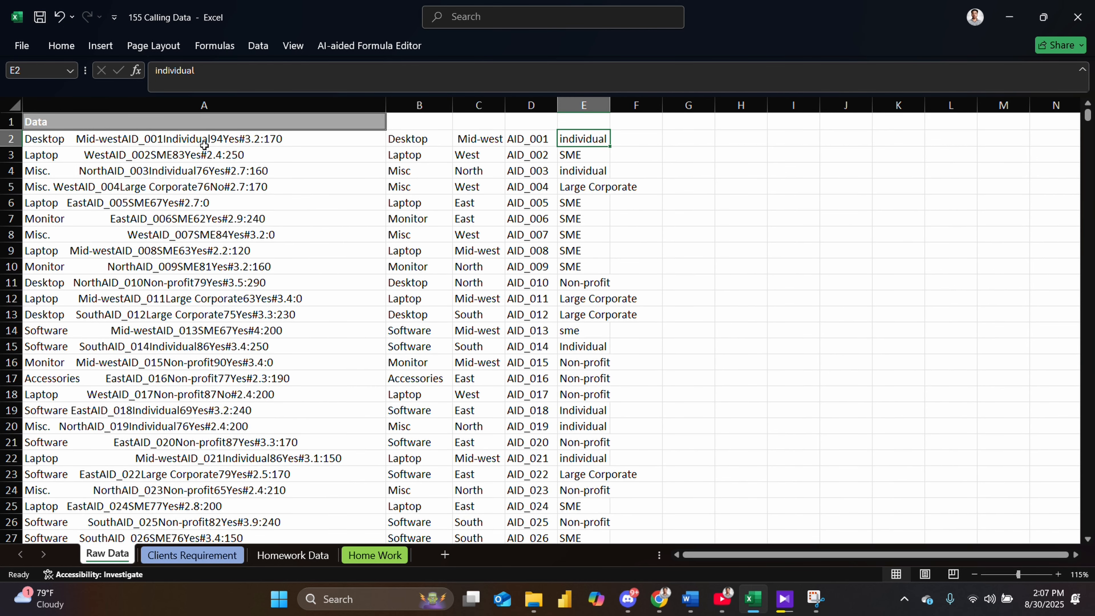
- Enter call durations 94 and 83 in cells F2 and F3
click(648, 139)
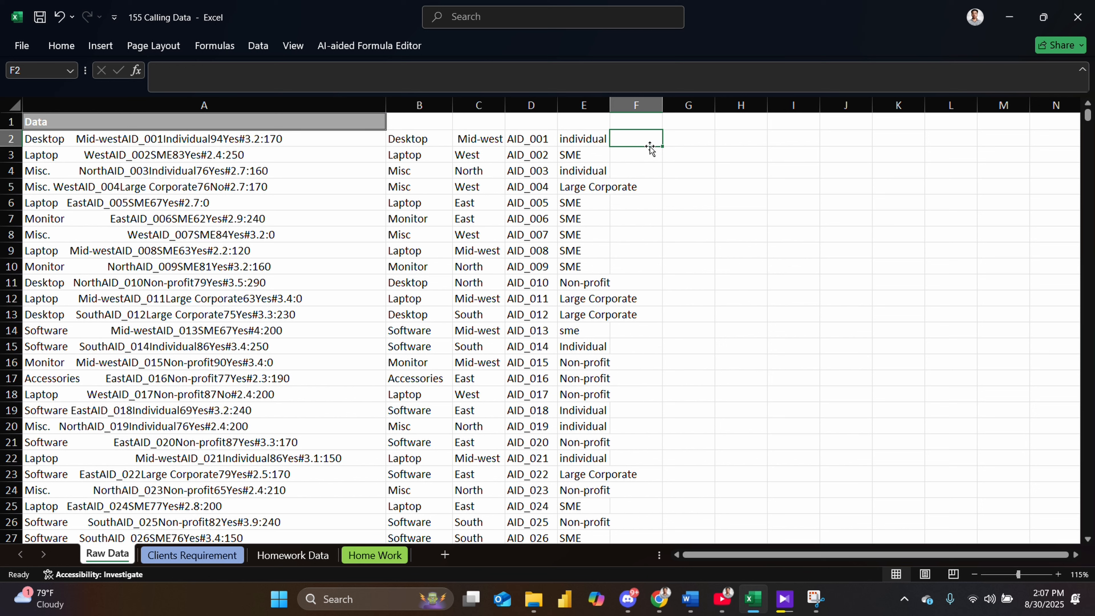
text(94)
key(Return)
text(\)
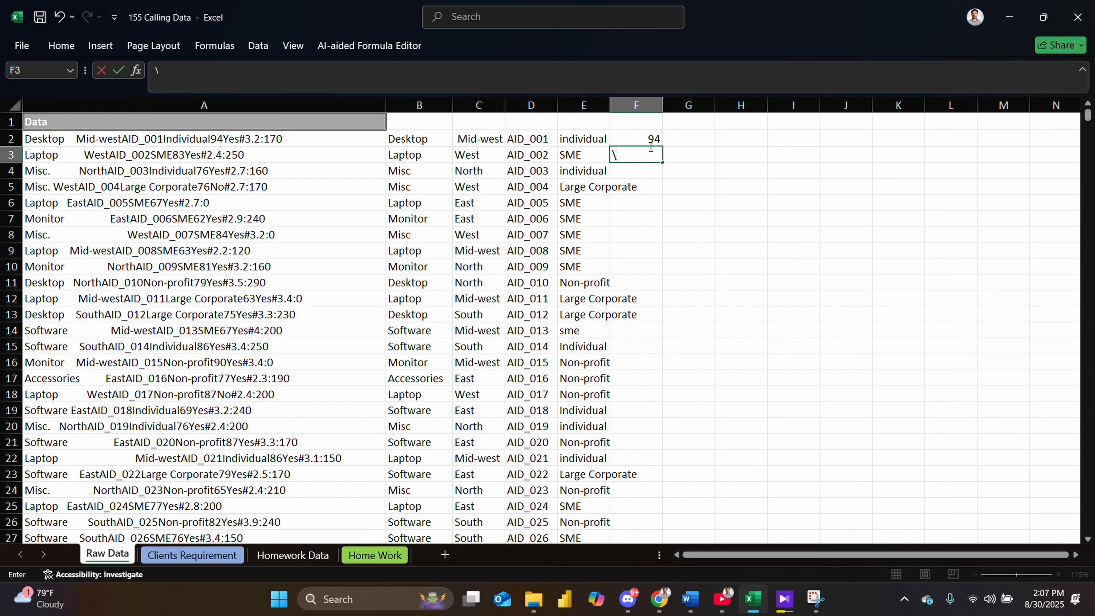
key(BackSpace)
text(83)
key(Return)
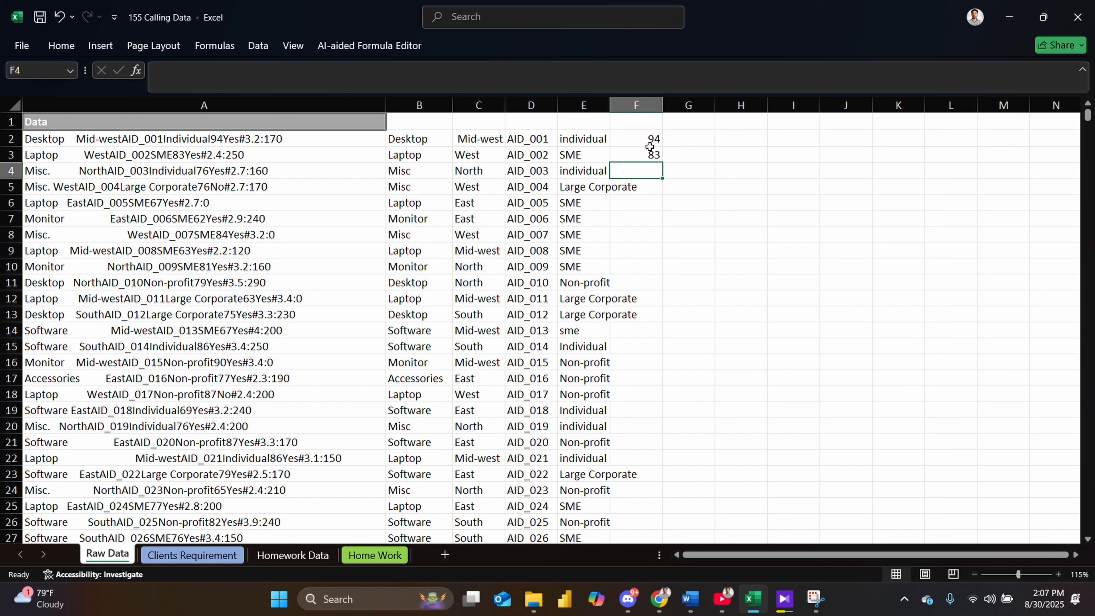
- Enter 76 in cells F4 and F5 and Flash Fill the remaining call durations down column F
text(76)
key(Return)
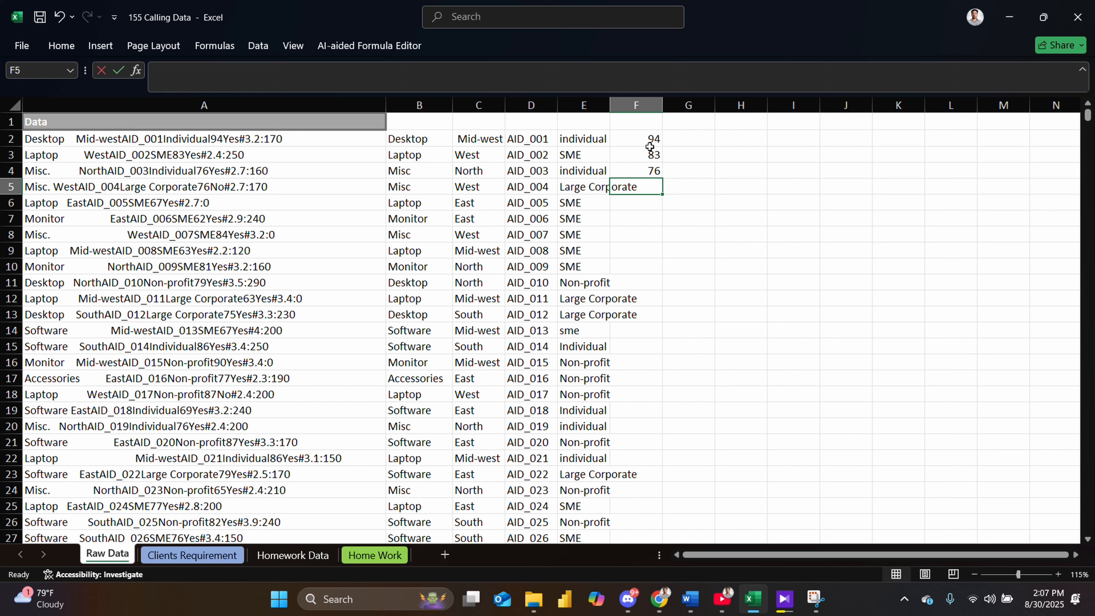
text(76)
key(Return)
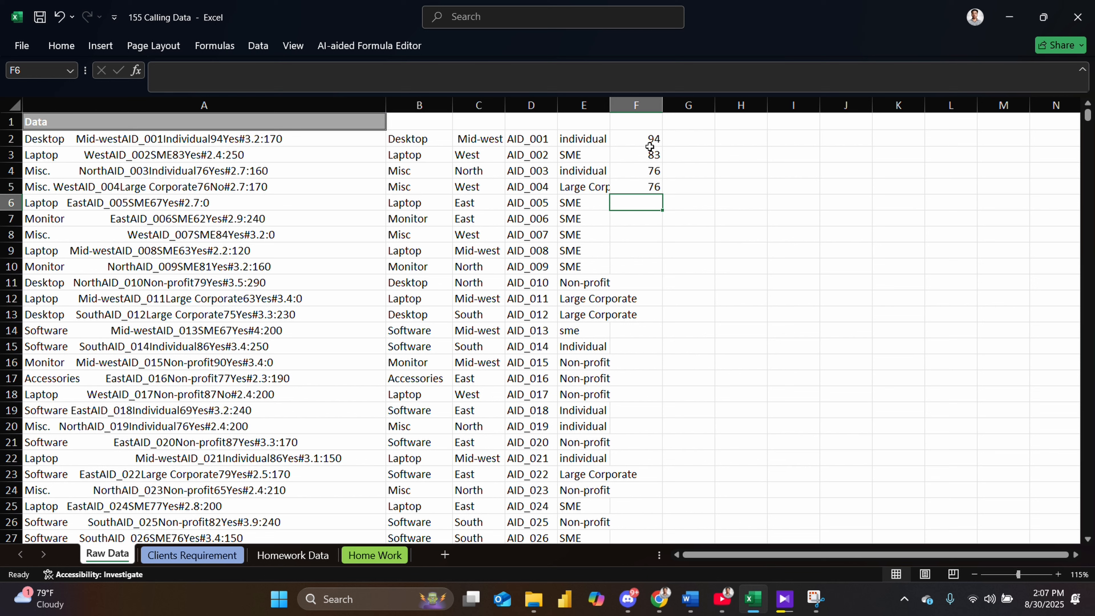
key(ctrl+e)
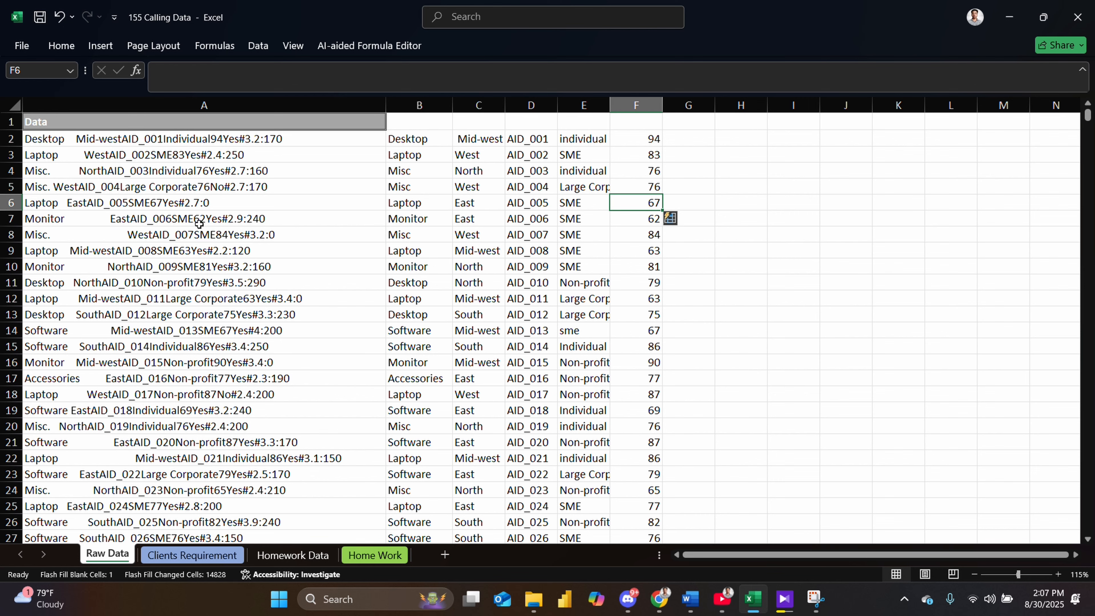
scroll(199, 225, down, 8)
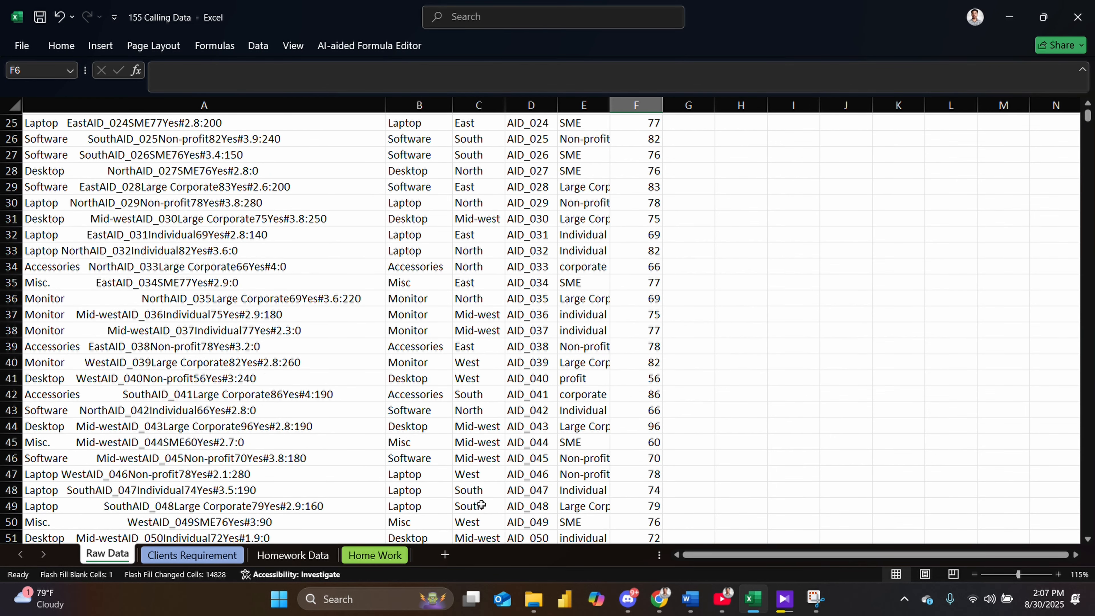
scroll(580, 468, down, 6)
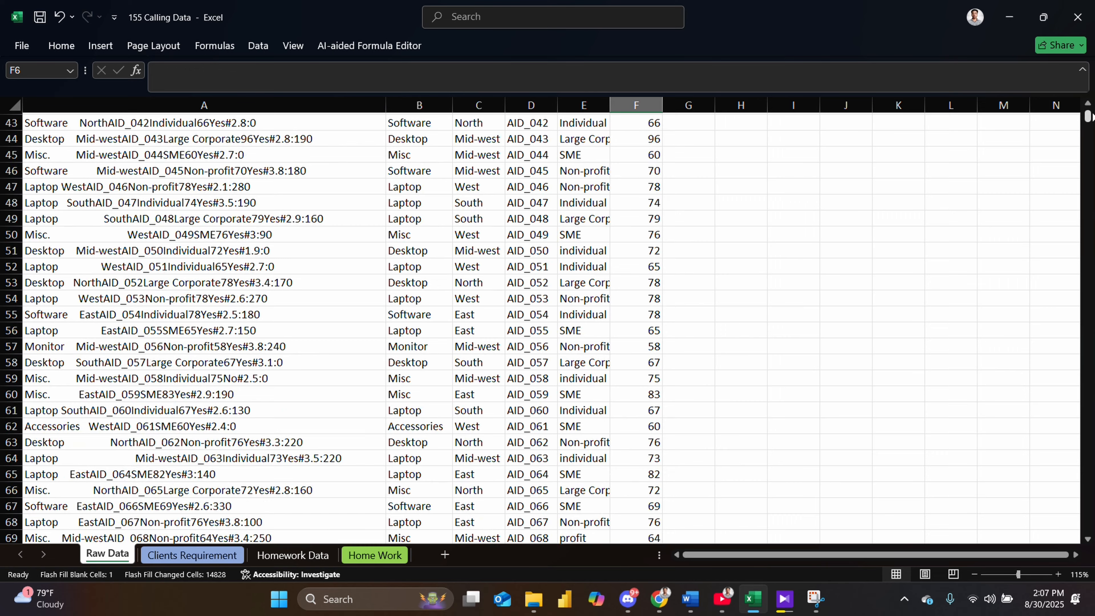
- Review the filled Call Duration column, then check the Resolved header on the Clients Requirement sheet and return to Raw Data
scroll(548, 328, up, 9)
drag(1086, 110, 1086, 526)
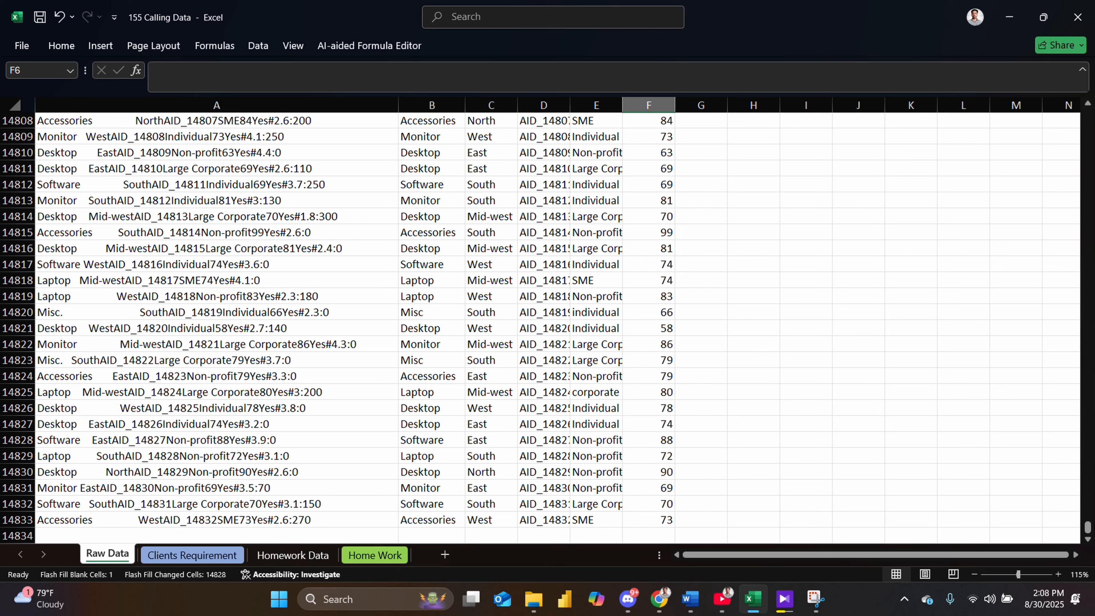
drag(1086, 527, 1087, 115)
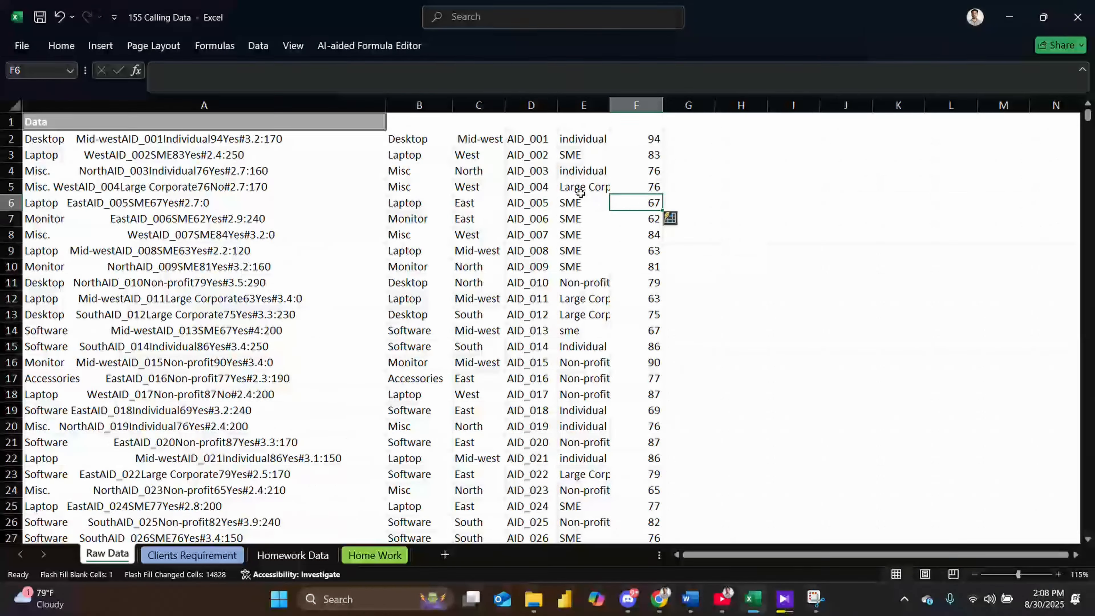
click(690, 137)
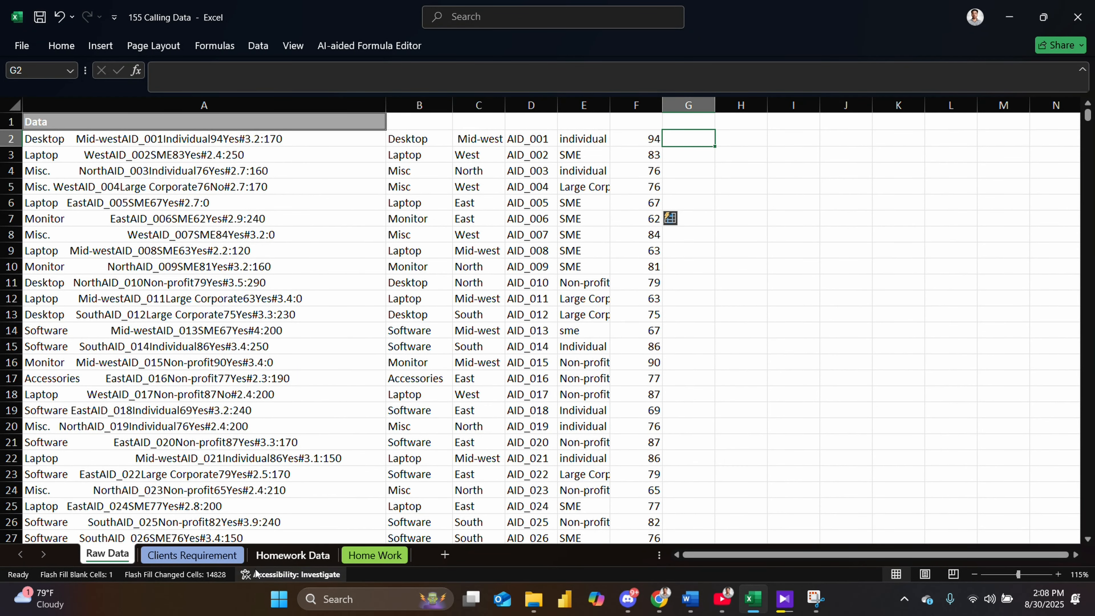
click(197, 554)
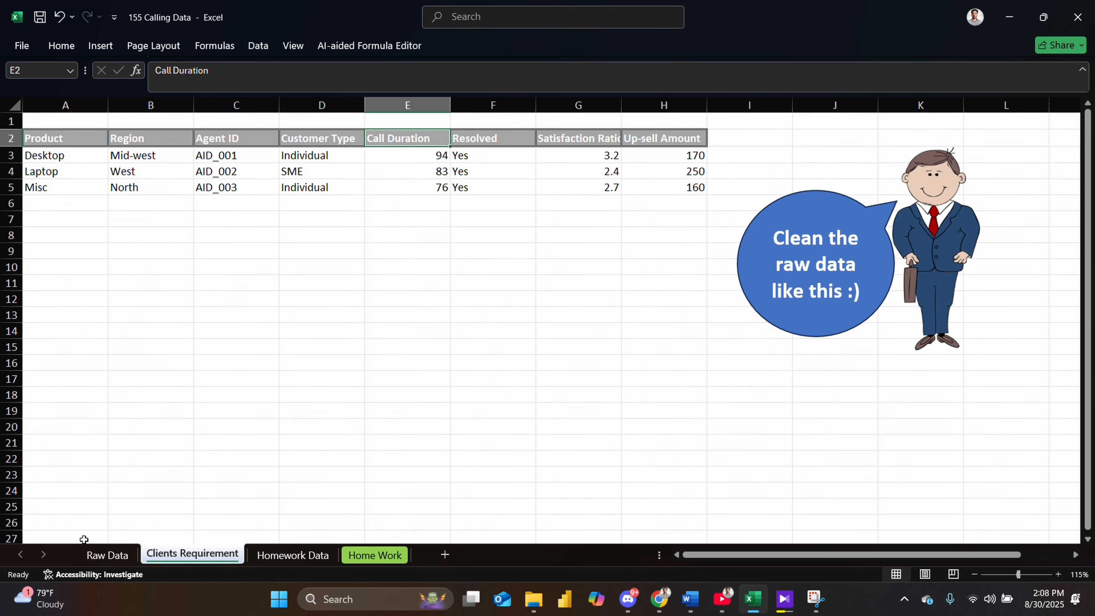
click(93, 555)
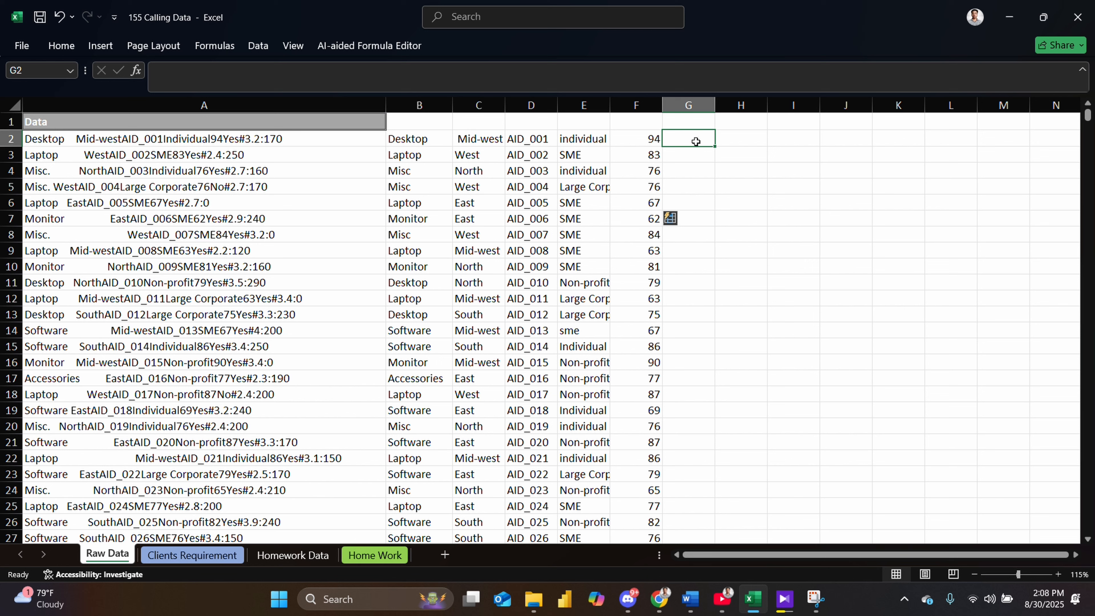
text(yes)
key(BackSpace)
key(BackSpace)
key(BackSpace)
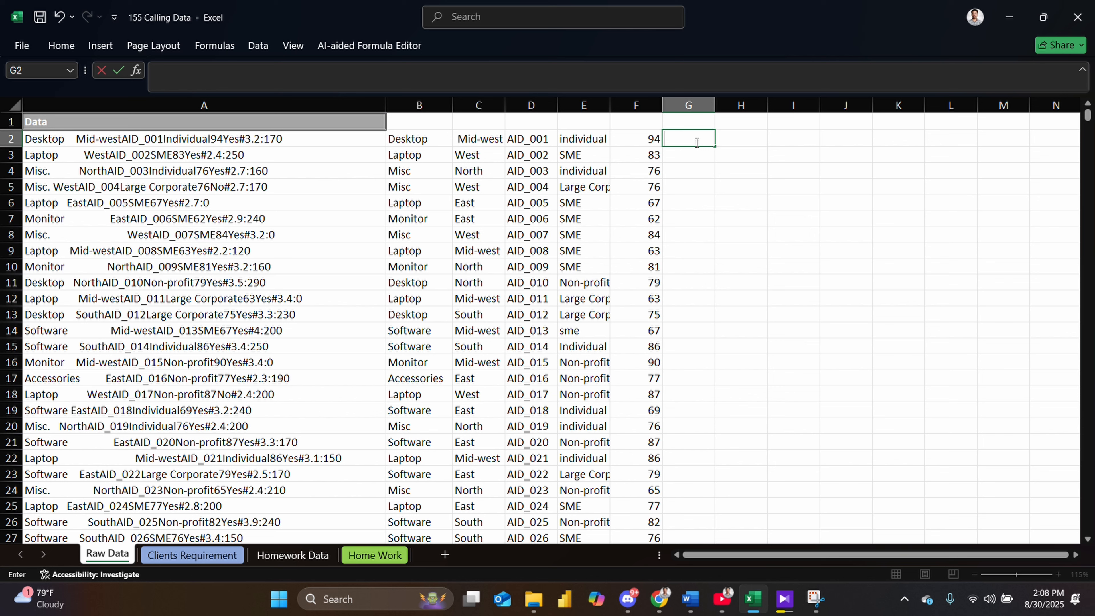
- Enter Yes as the resolved value in cells G2 and G3
text(Yes)
key(Return)
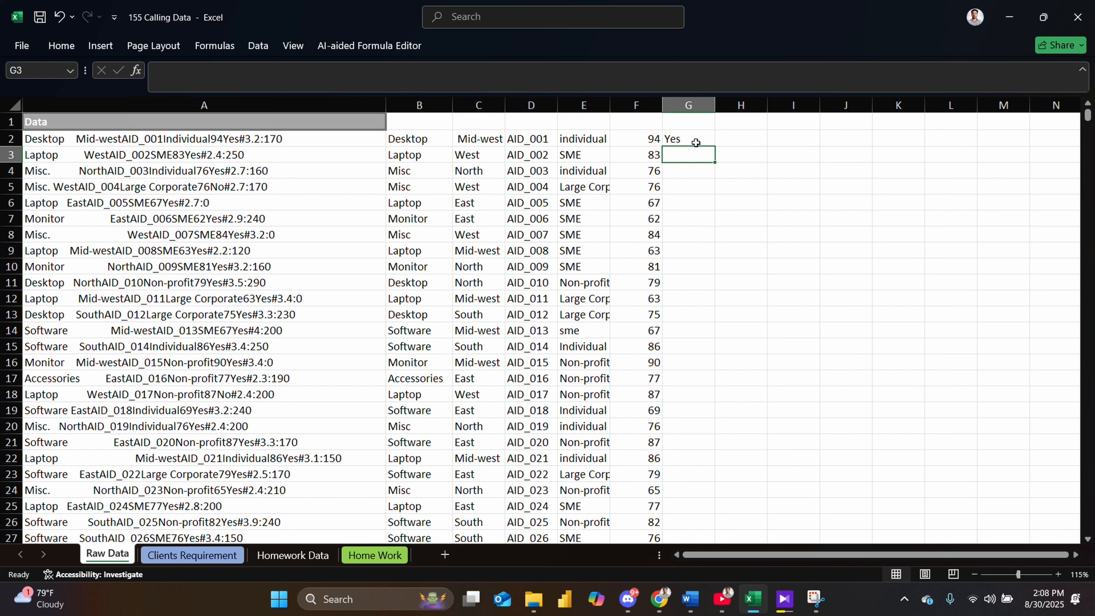
text(Yes)
key(Return)
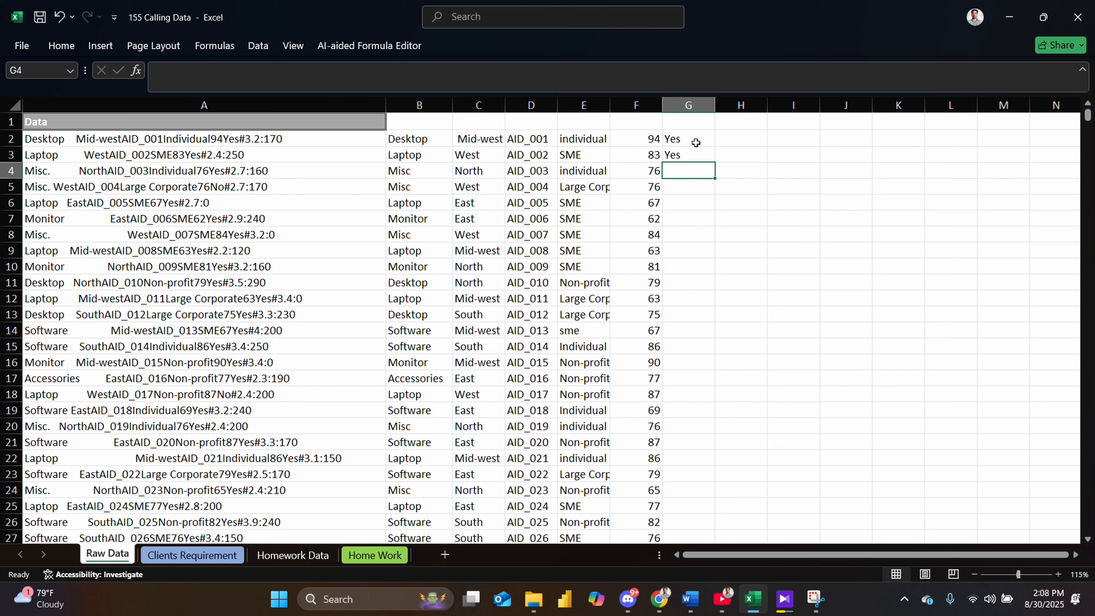
- Enter Yes in cell G4 and No in cell G5
text(N)
key(BackSpace)
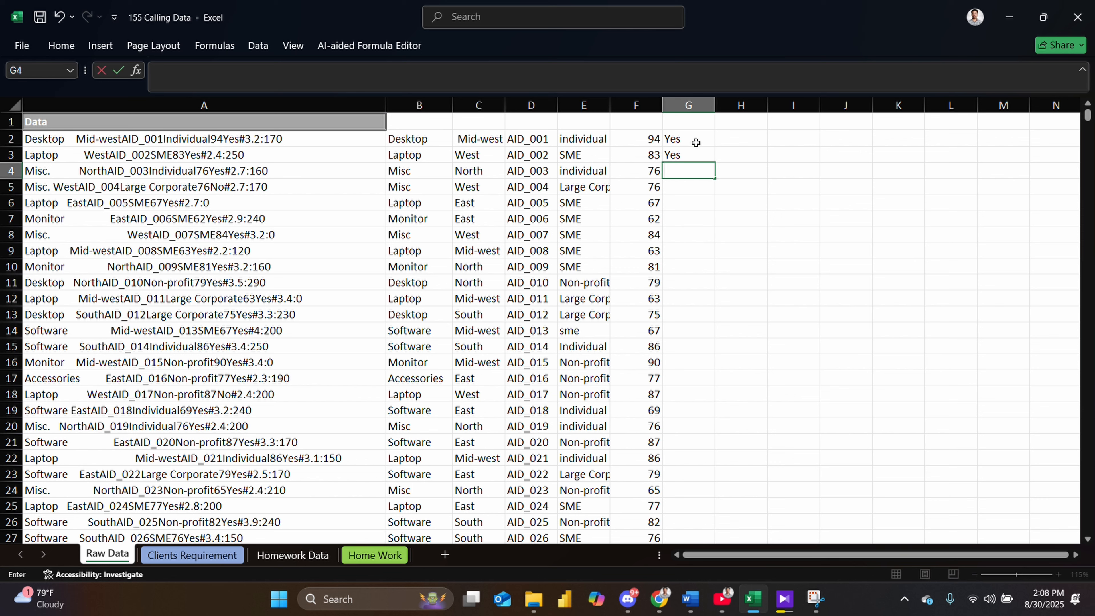
text(Yes)
key(Return)
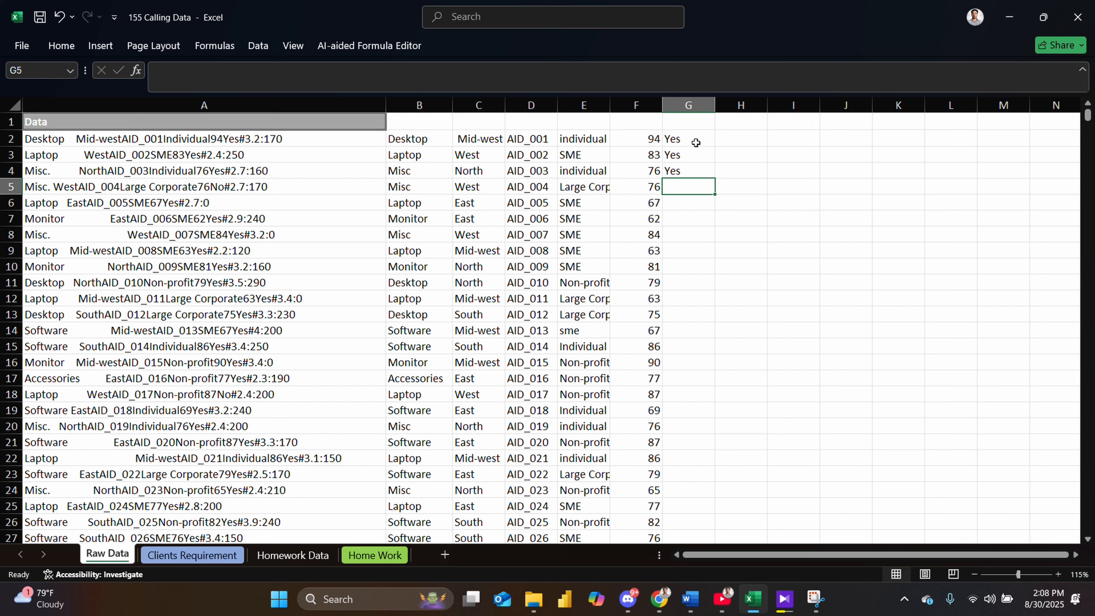
text(No)
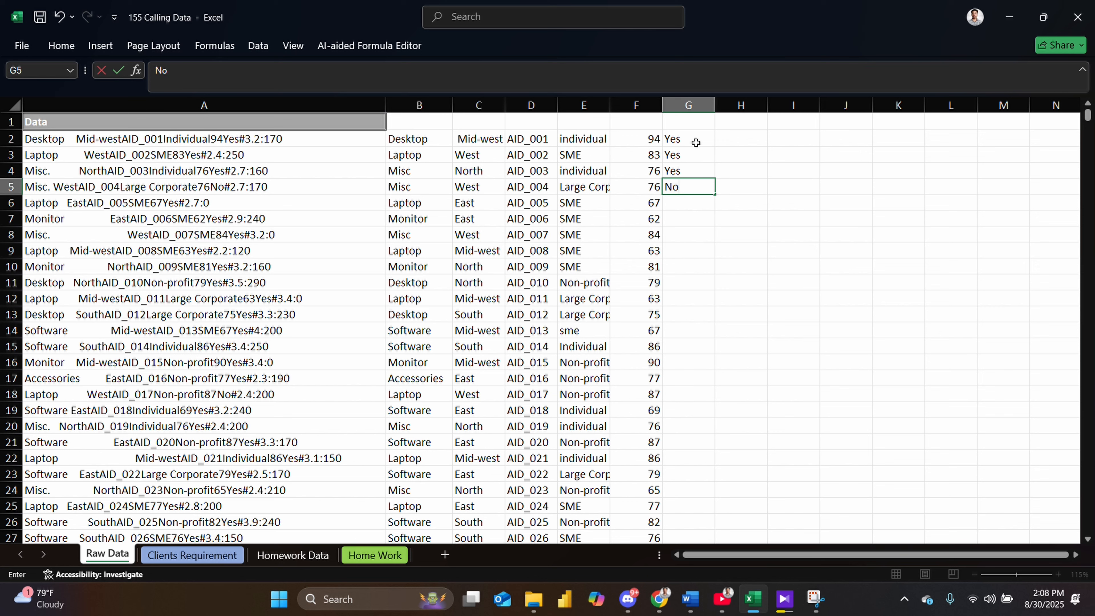
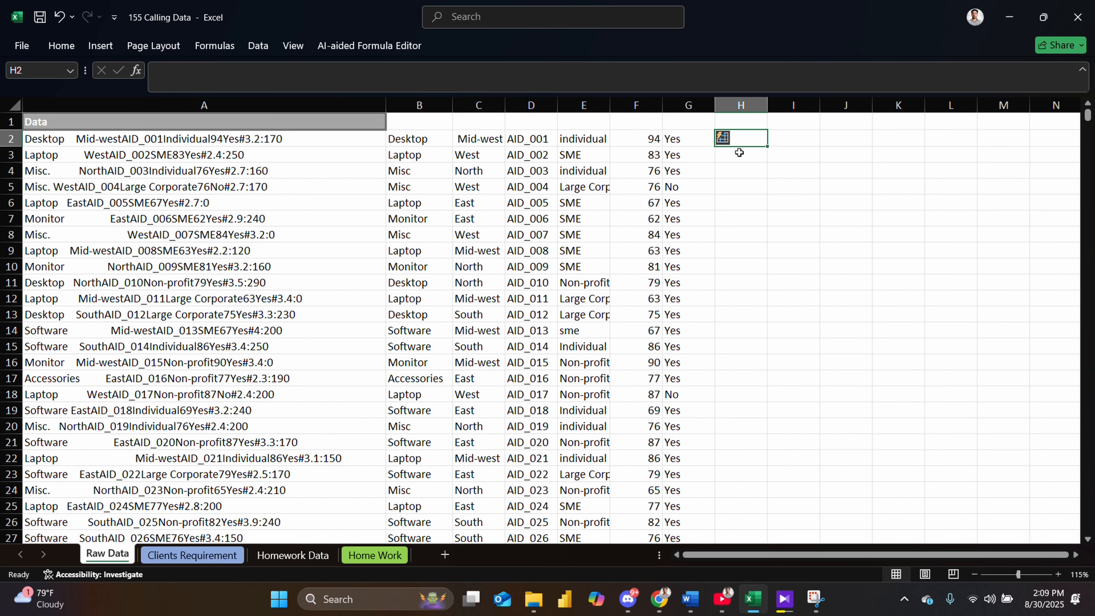
- Check the Satisfaction Ratio header on the Clients Requirement sheet and return to the Raw Data sheet
click(294, 556)
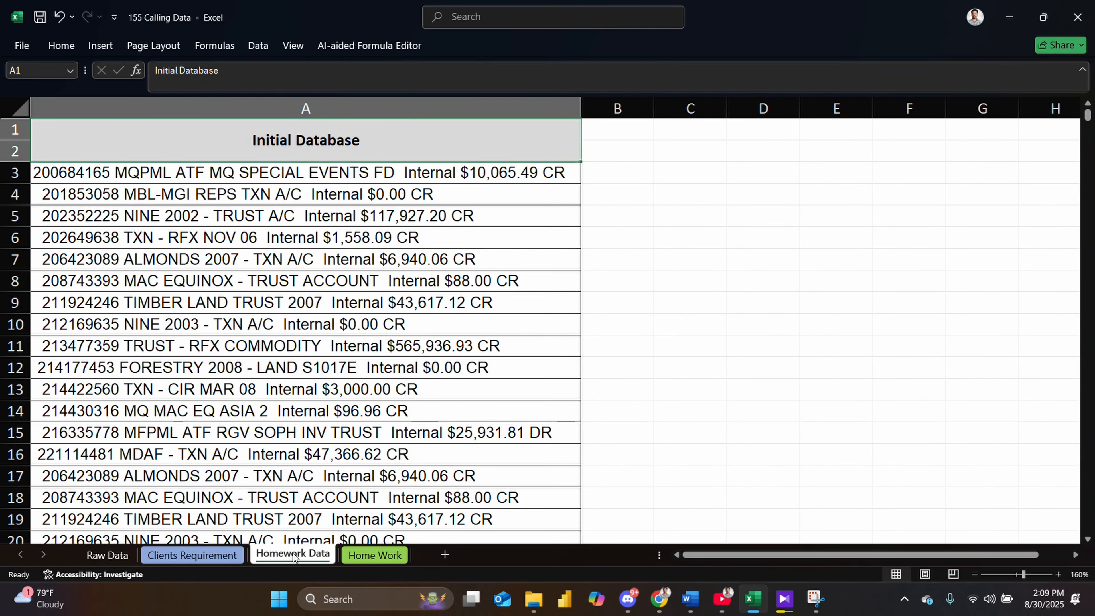
click(107, 555)
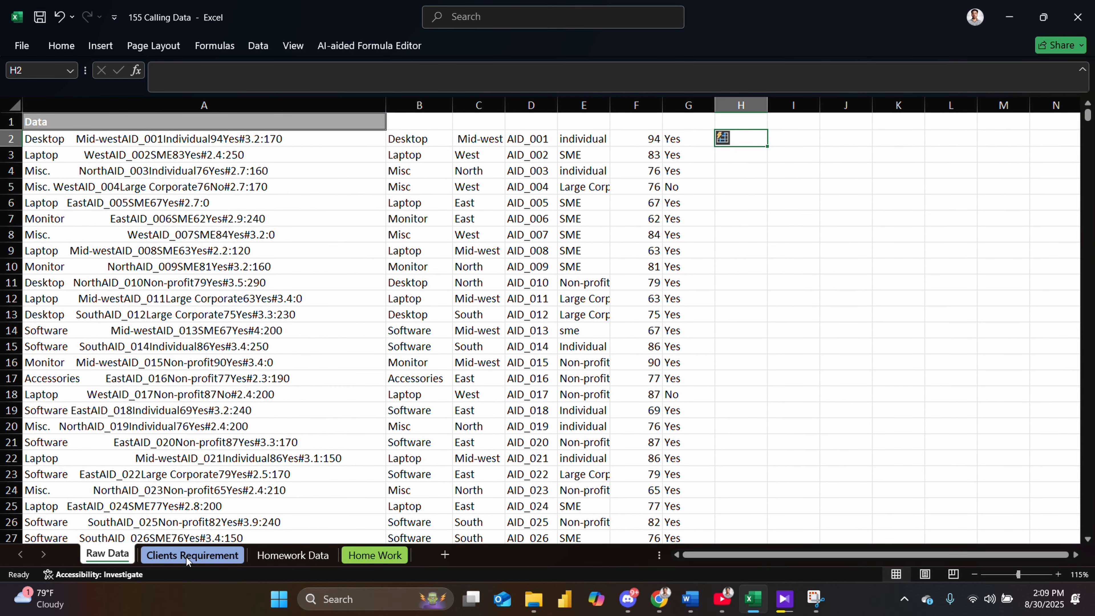
click(172, 556)
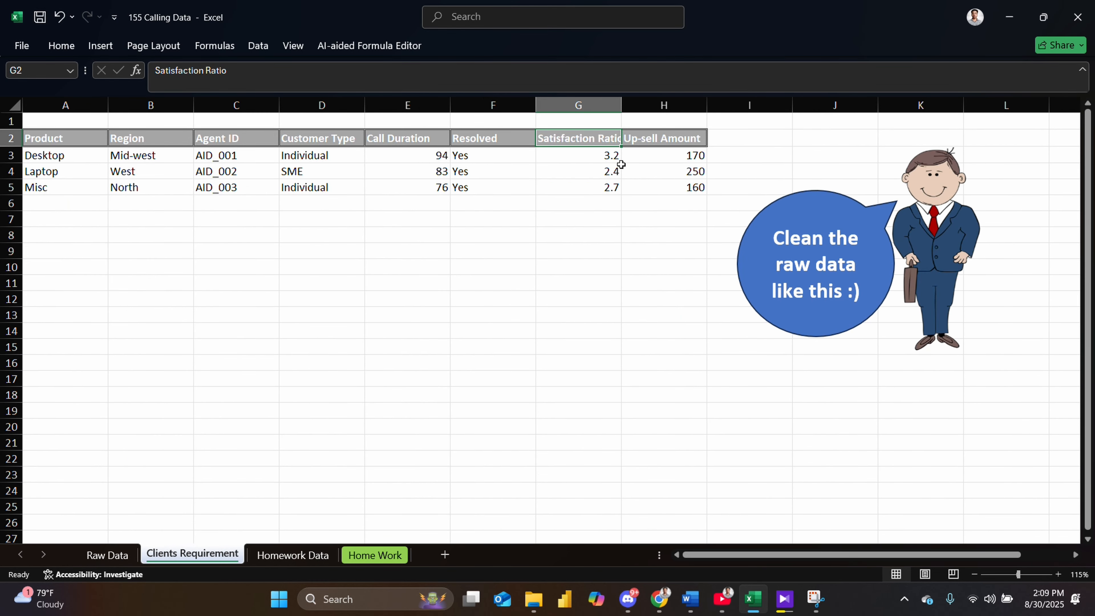
click(108, 555)
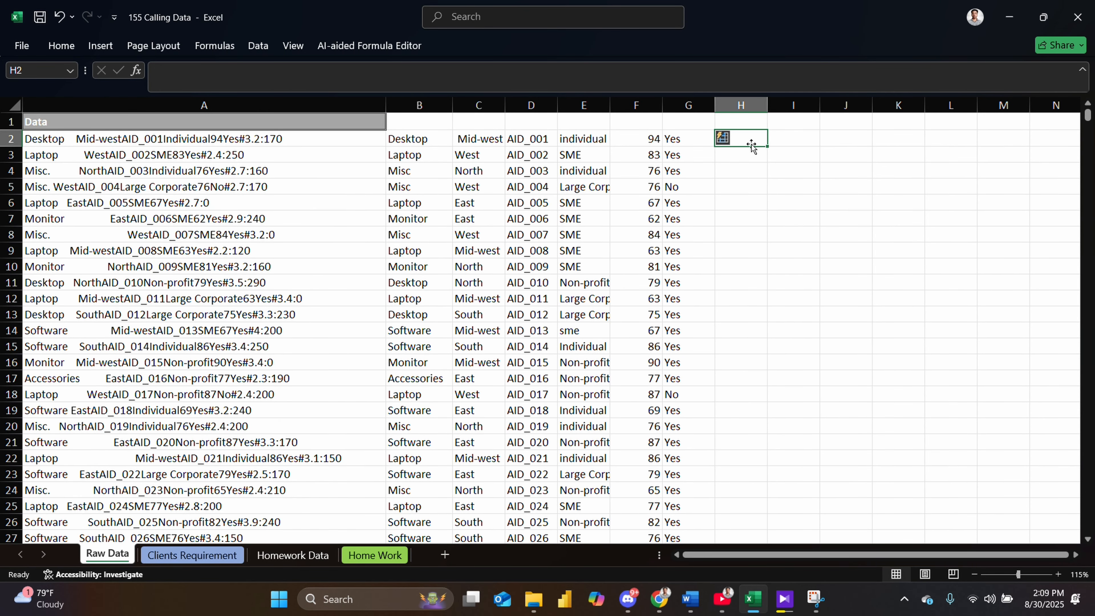
- Enter 3.2 in cell H2 and 2.4 in cell H3 as satisfaction ratios
text(3.2)
key(Return)
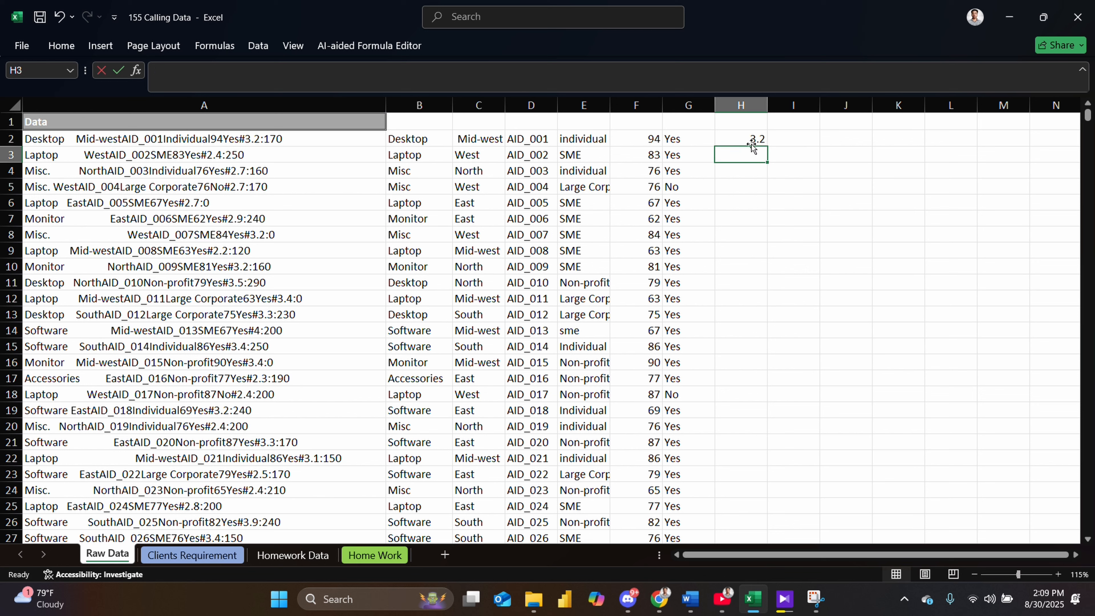
text(2.4)
key(Return)
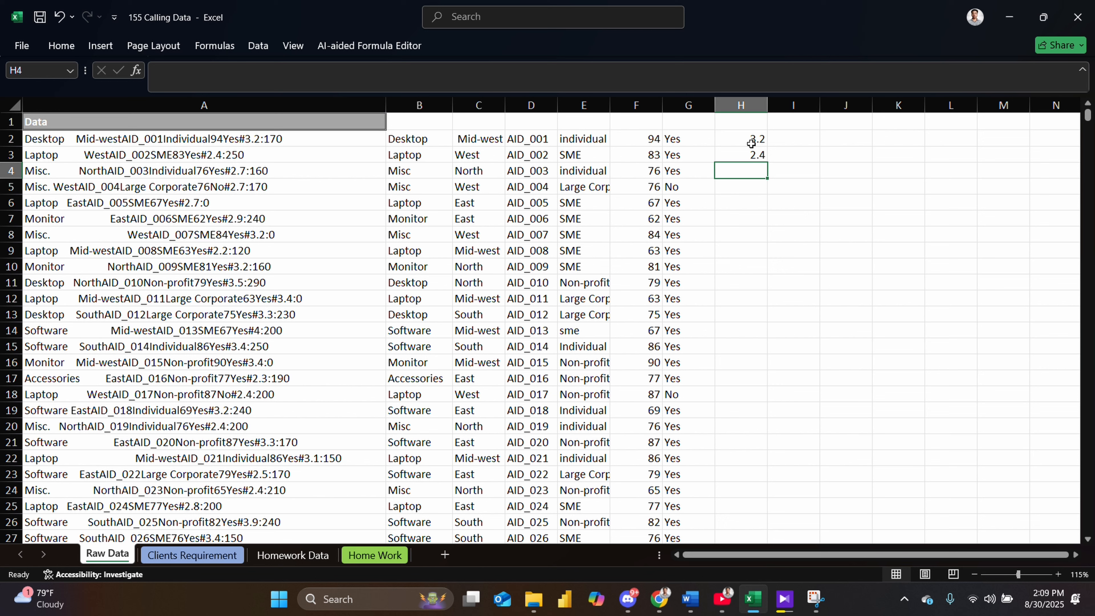
- Enter 2.7 in cells H4 and H5 so Flash Fill completes the satisfaction ratios down column H
text(2)
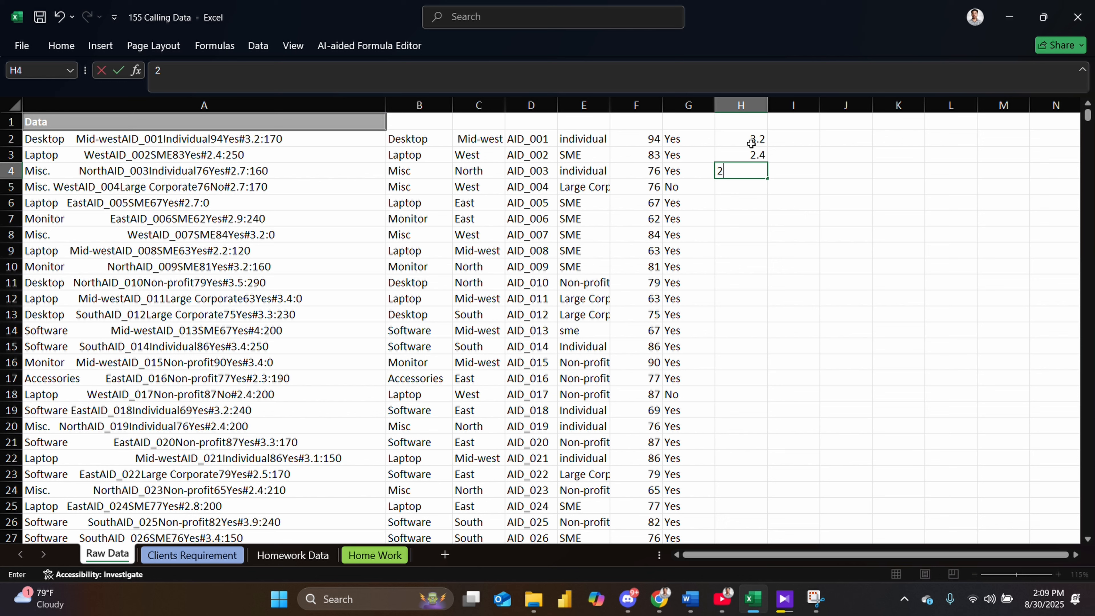
text(.7)
key(Return)
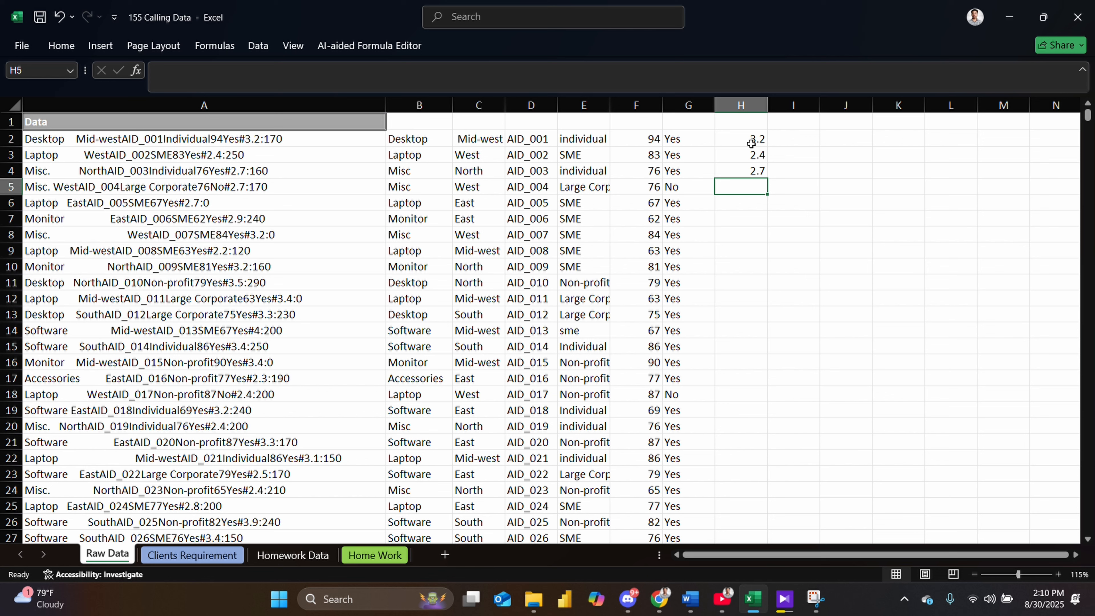
text(2.)
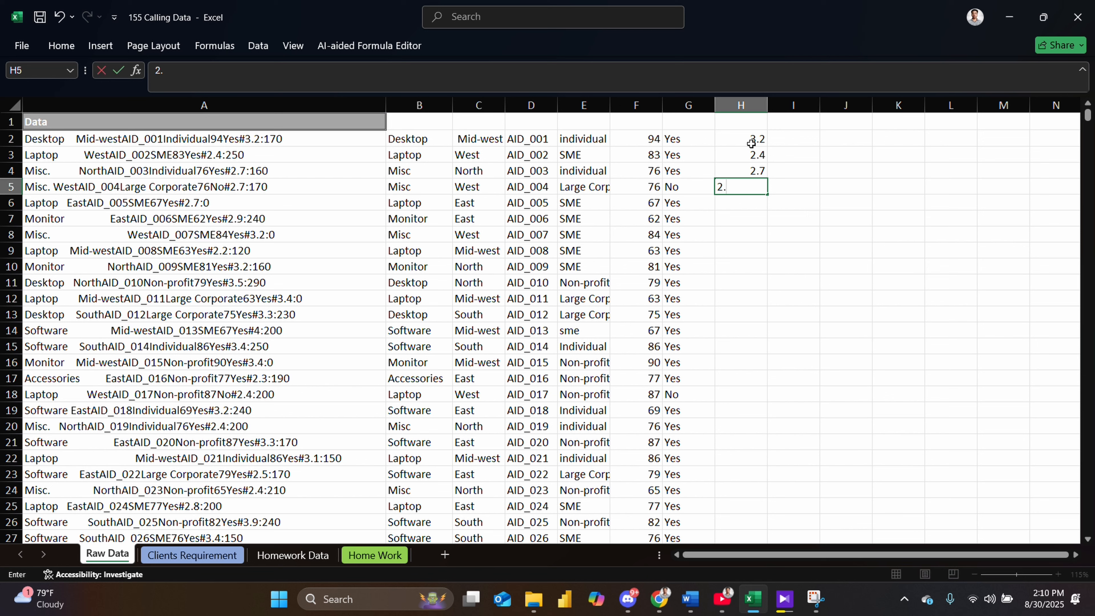
text(7)
key(Return)
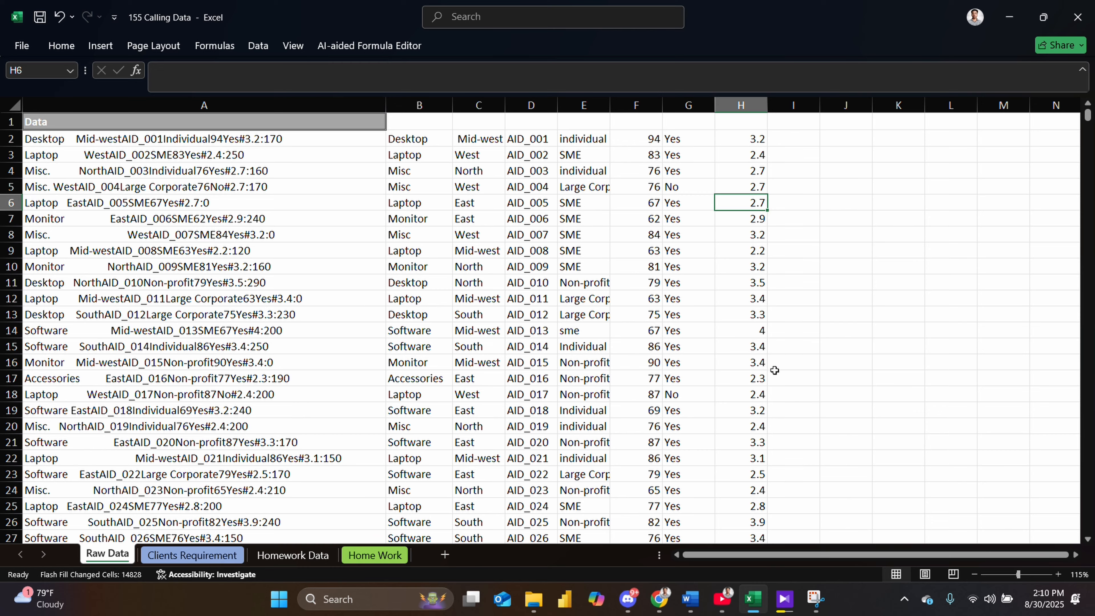
- Review the filled Satisfaction Ratio column and check the Up-sell Amount header on the Clients Requirement sheet
scroll(772, 367, down, 1)
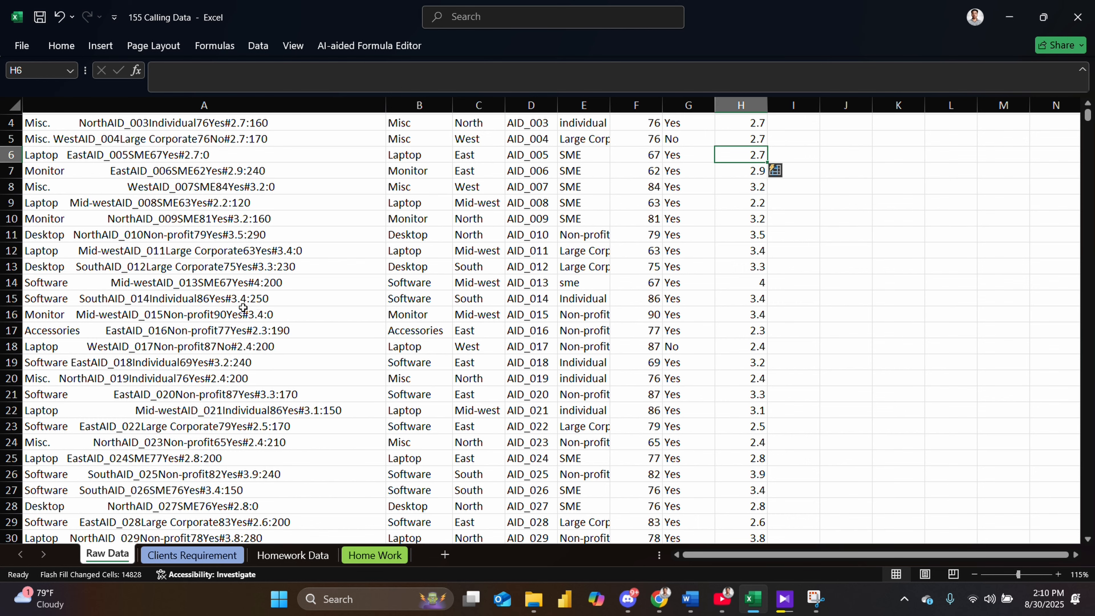
scroll(753, 387, down, 9)
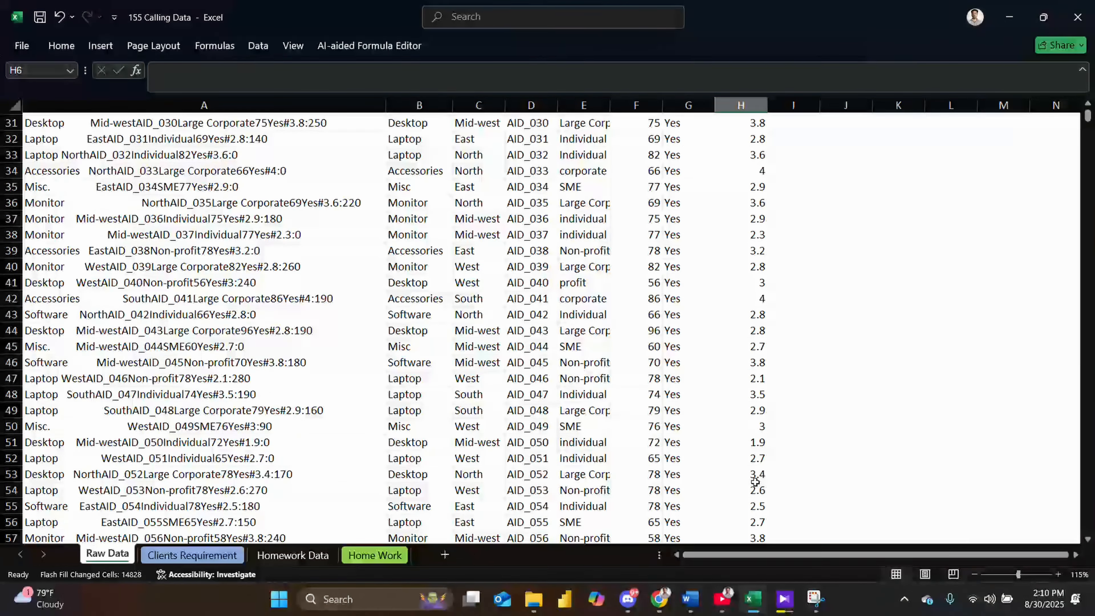
scroll(754, 482, down, 5)
scroll(747, 411, down, 5)
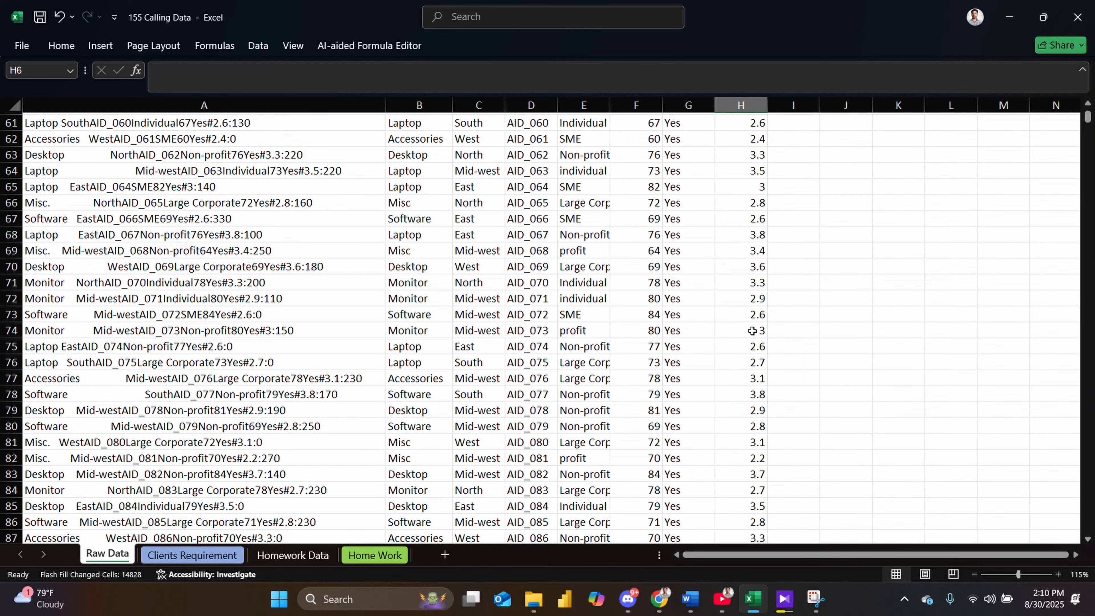
scroll(268, 345, up, 6)
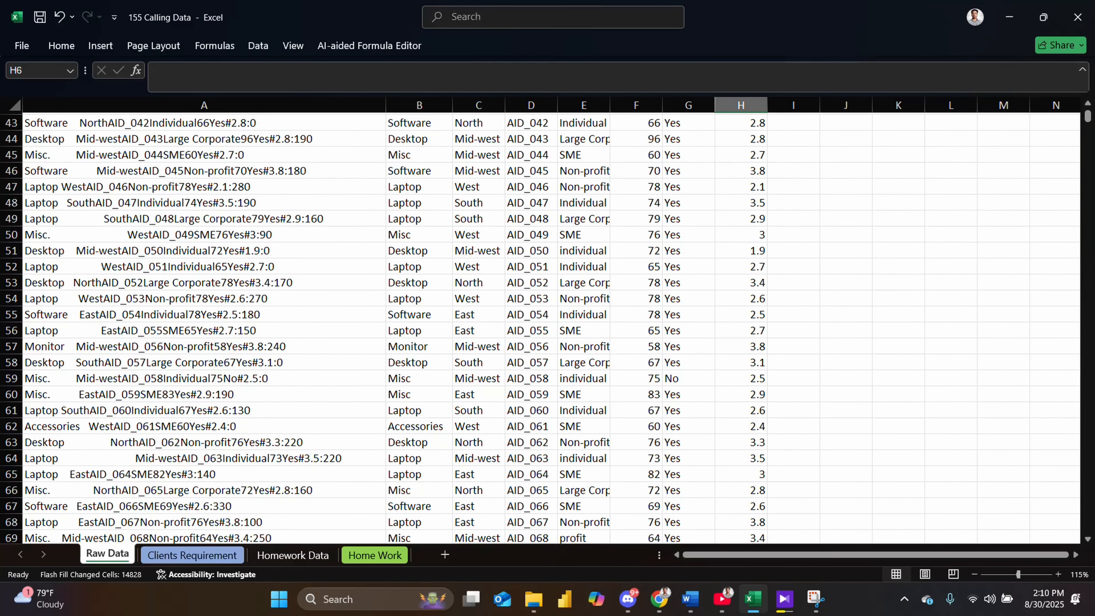
click(237, 555)
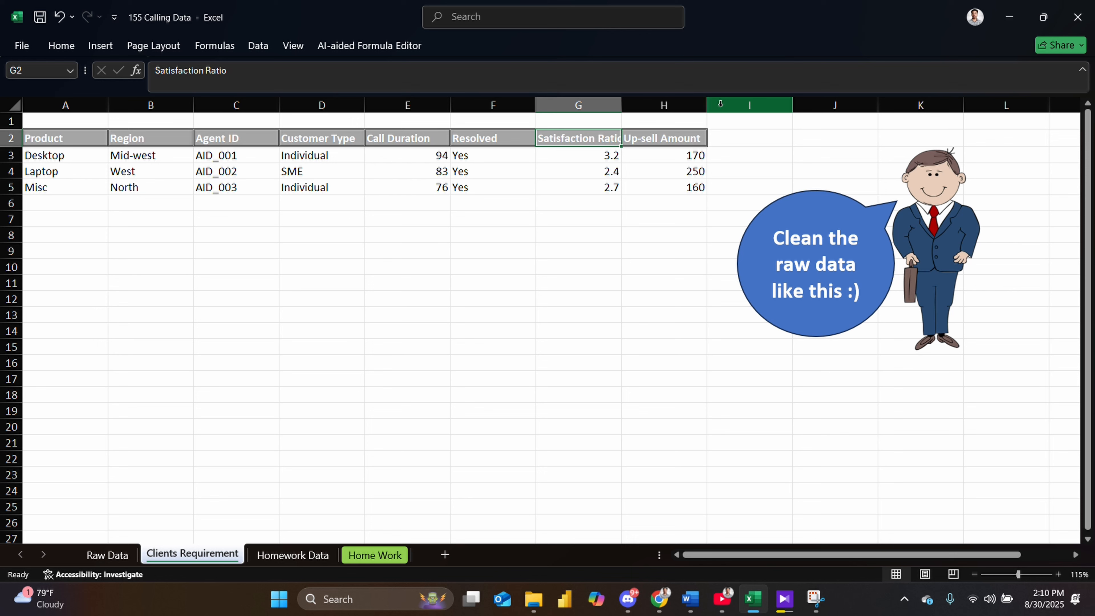
click(710, 107)
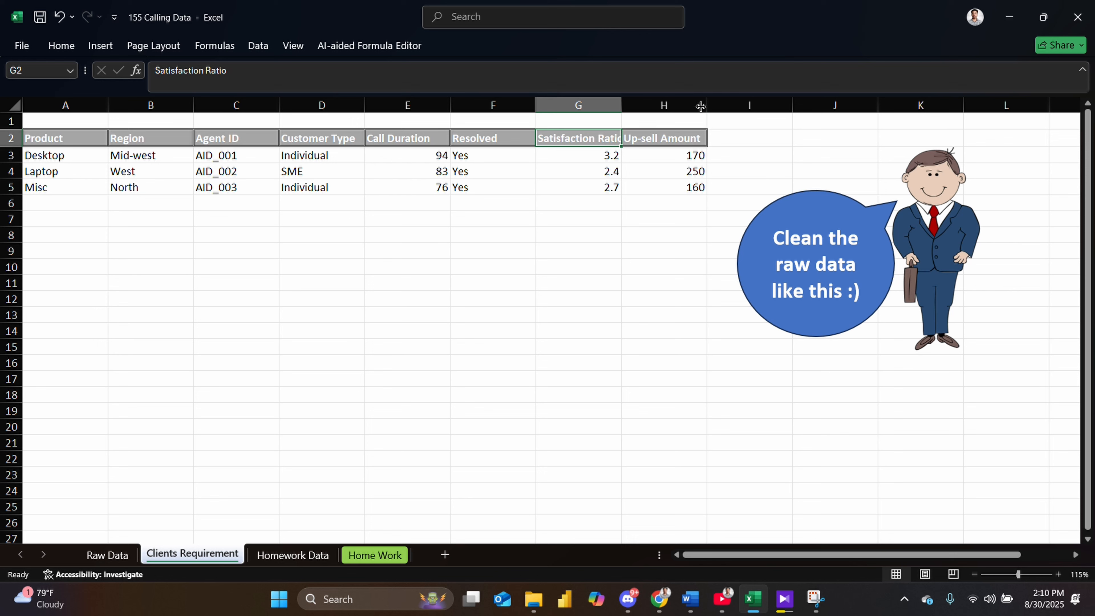
drag(711, 108, 708, 107)
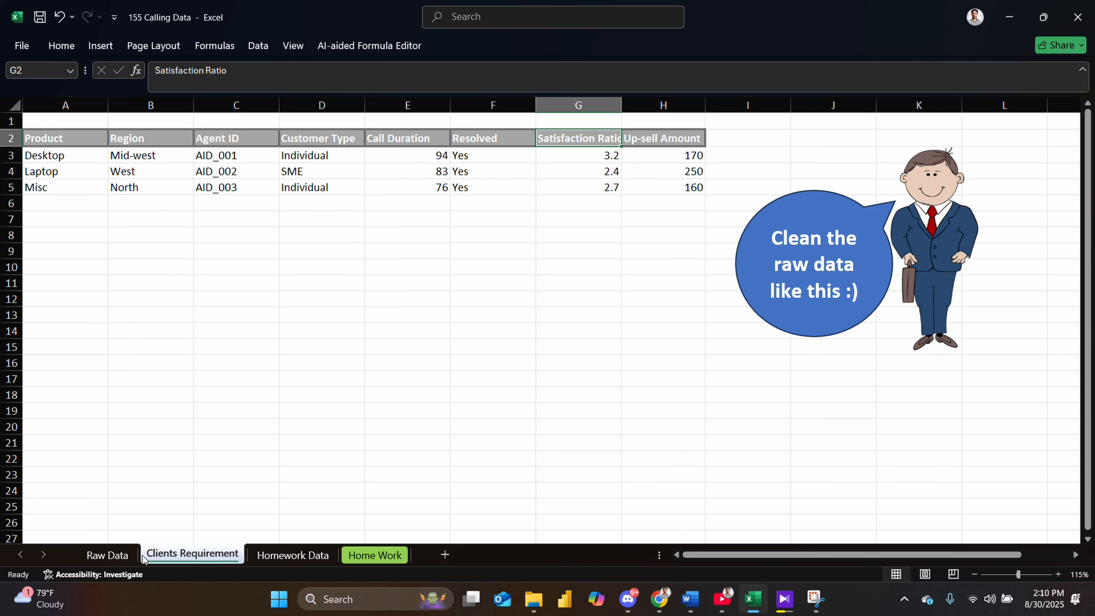
click(123, 558)
scroll(795, 158, up, 3)
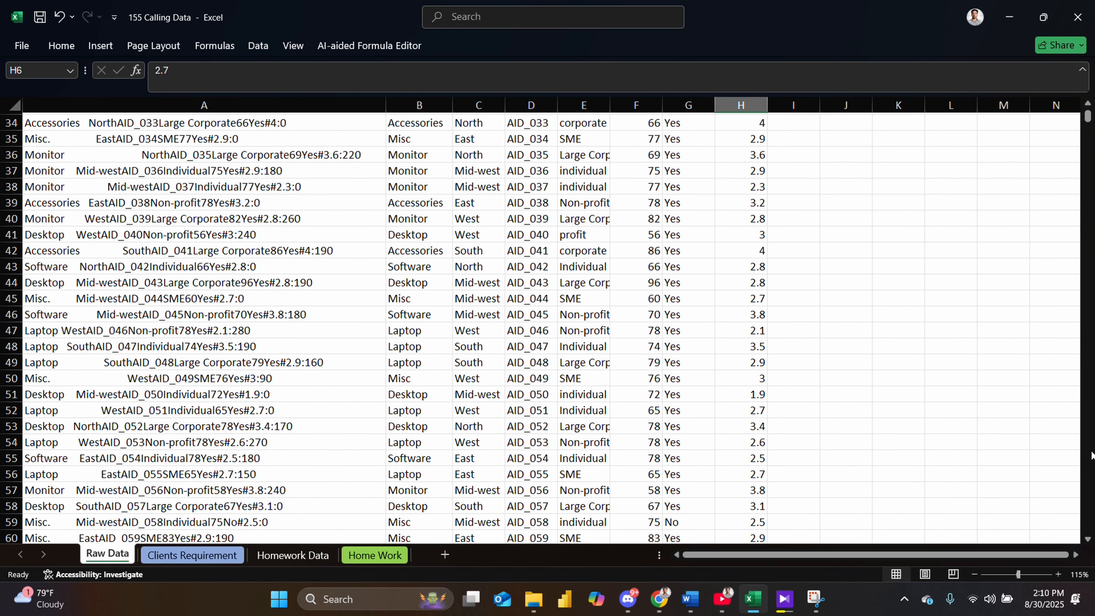
drag(1087, 115, 1087, 110)
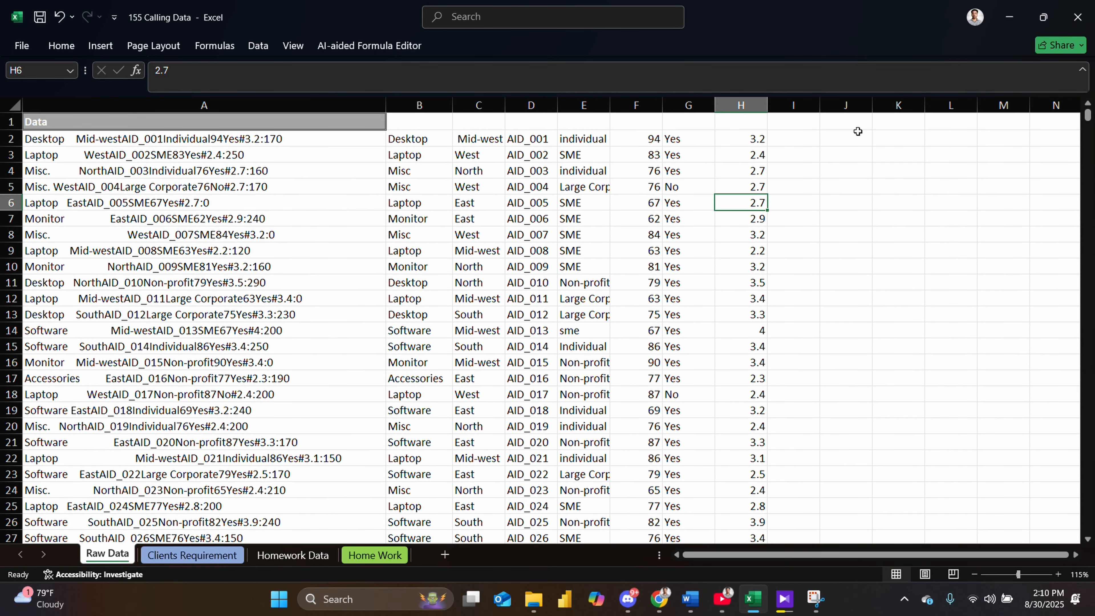
- Enter 170, 250 and 160 in cells I2 to I4 and Flash Fill the up-sell amounts down column I
click(806, 142)
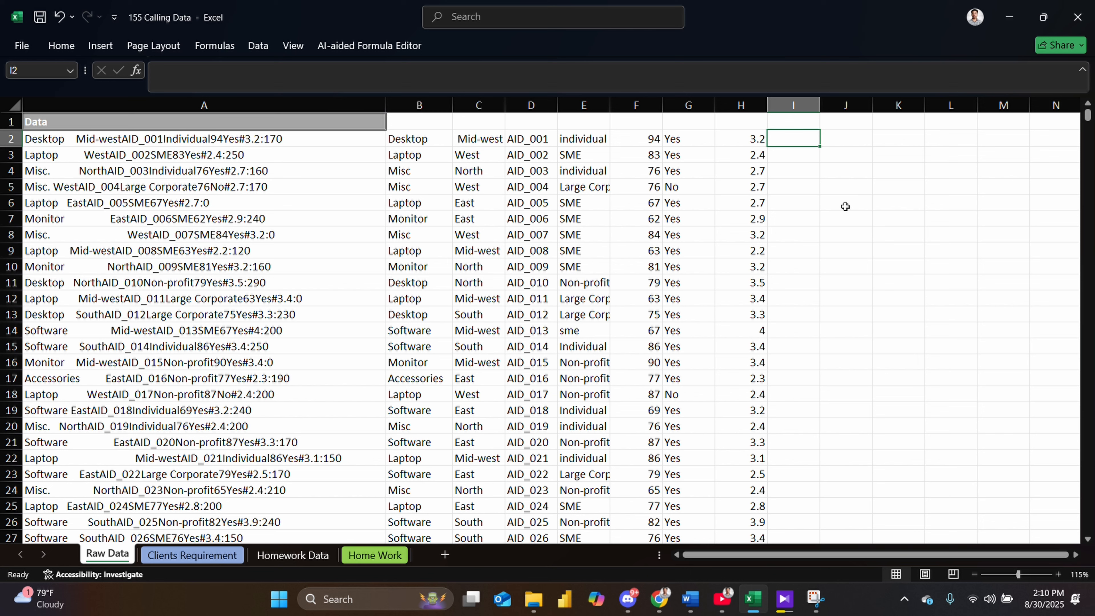
text(170)
key(Return)
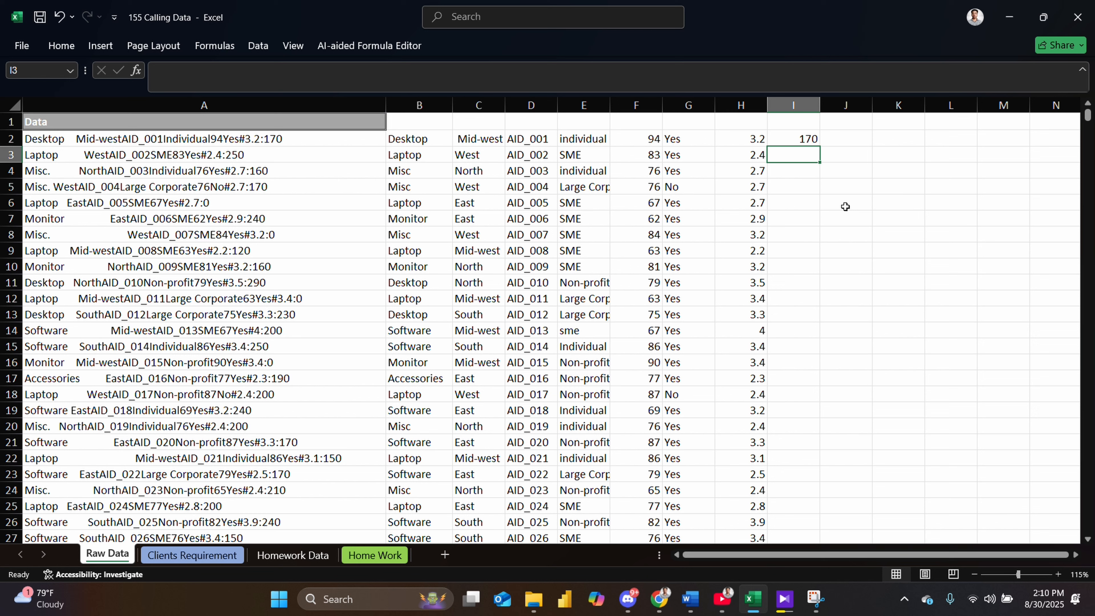
text(250)
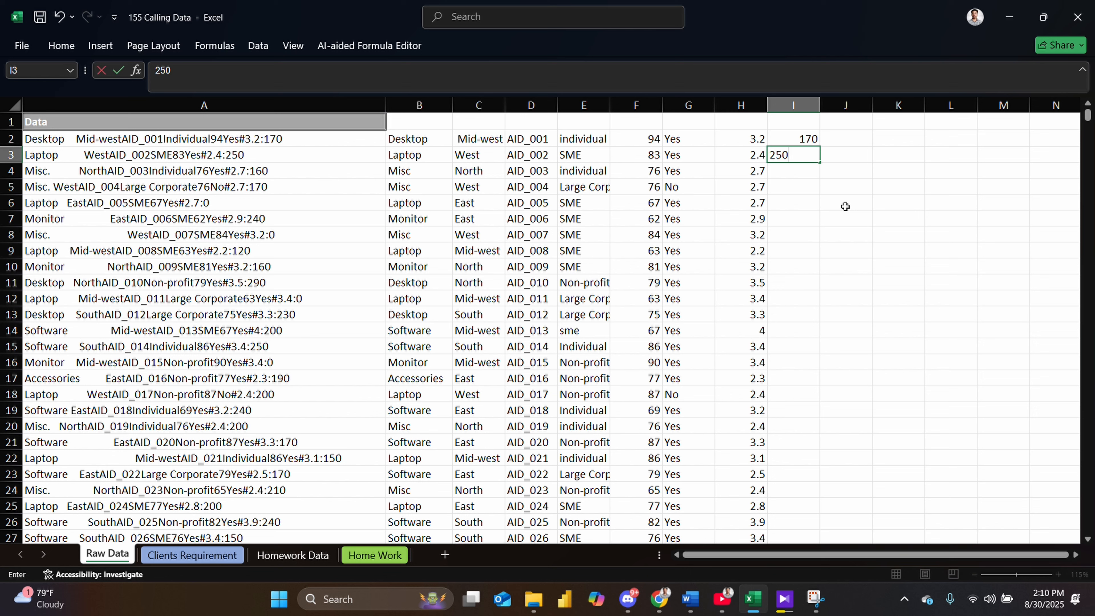
key(Return)
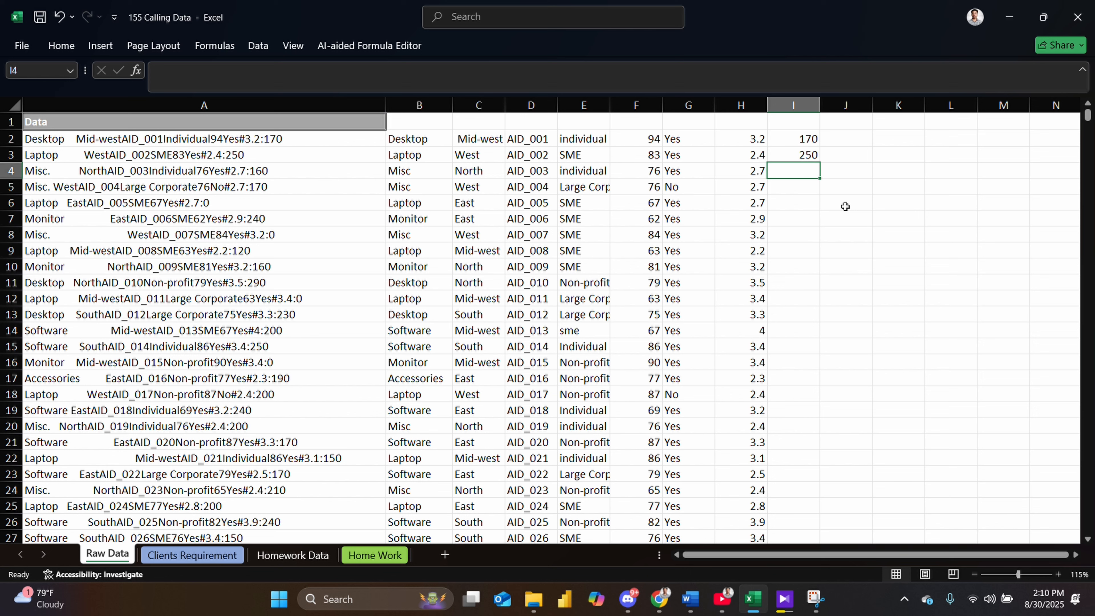
text(160)
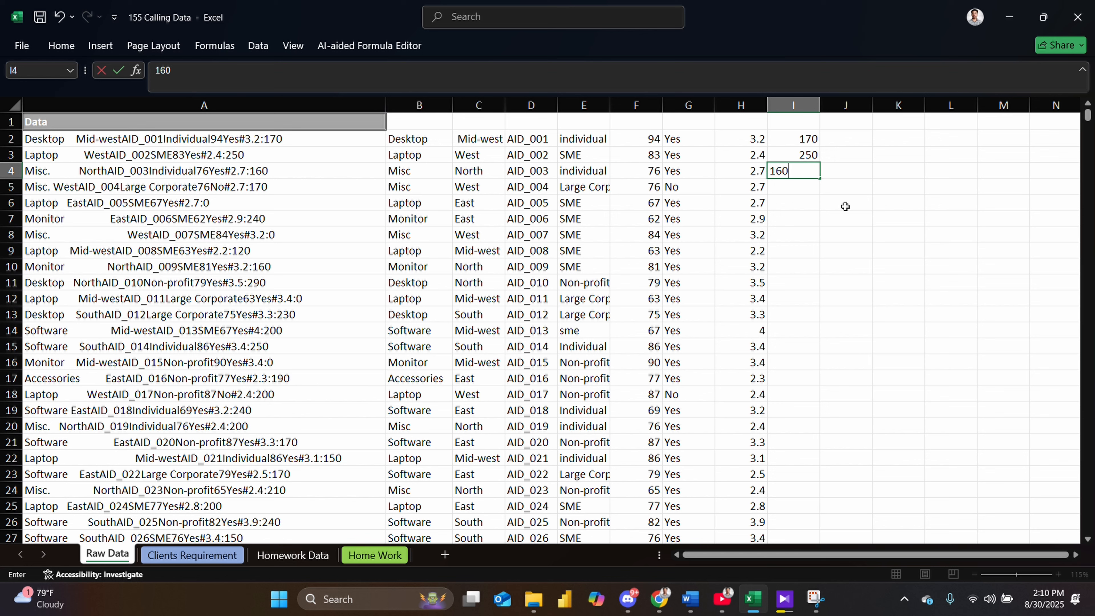
key(Return)
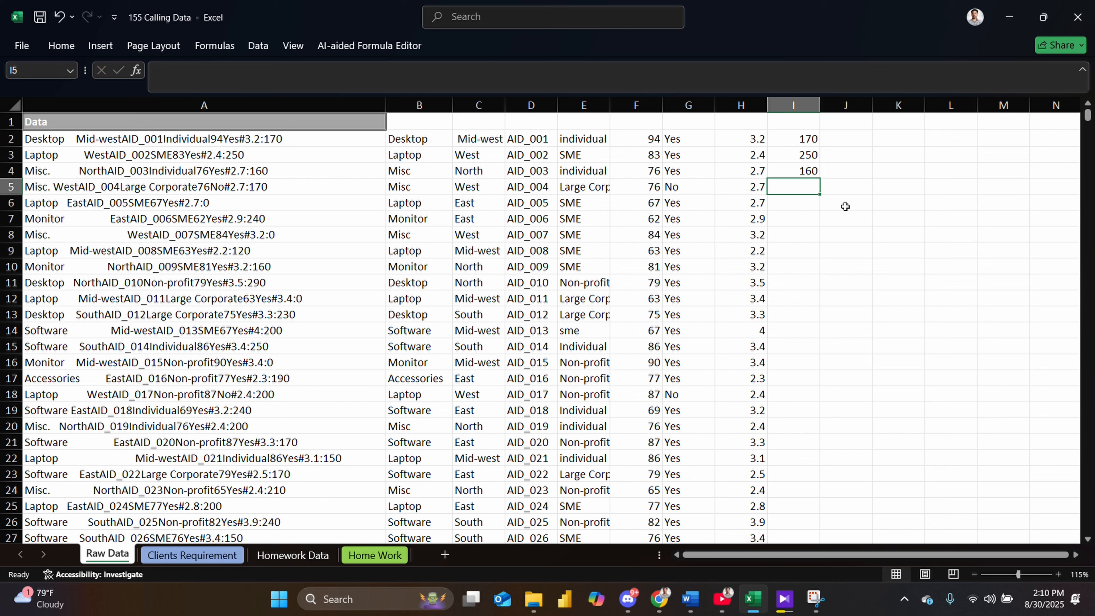
key(ctrl+e)
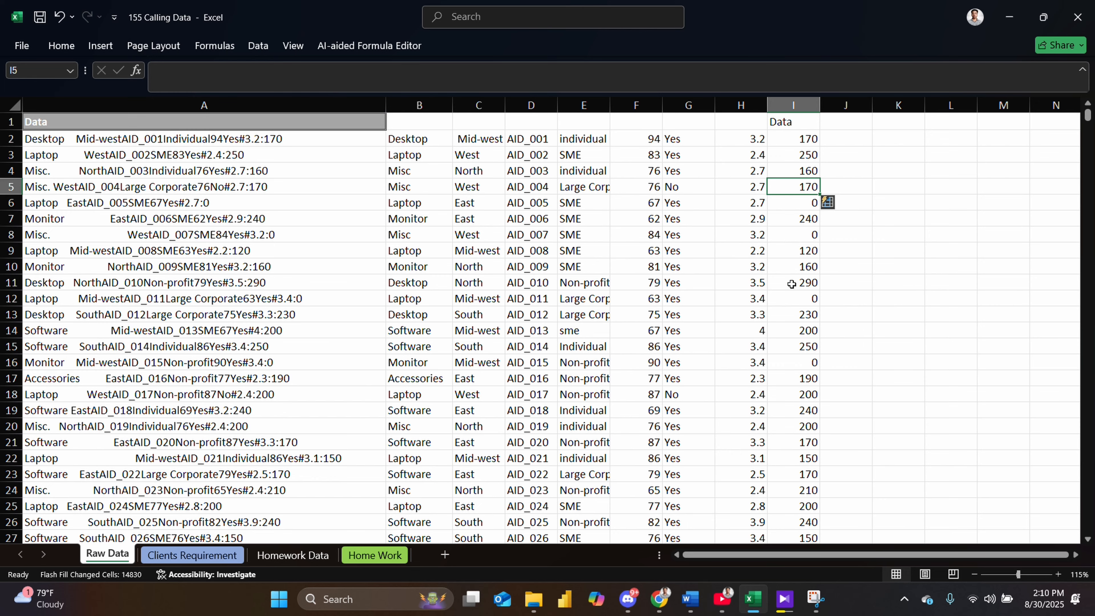
- Copy columns B through I holding the split data
scroll(793, 285, down, 7)
scroll(830, 395, down, 6)
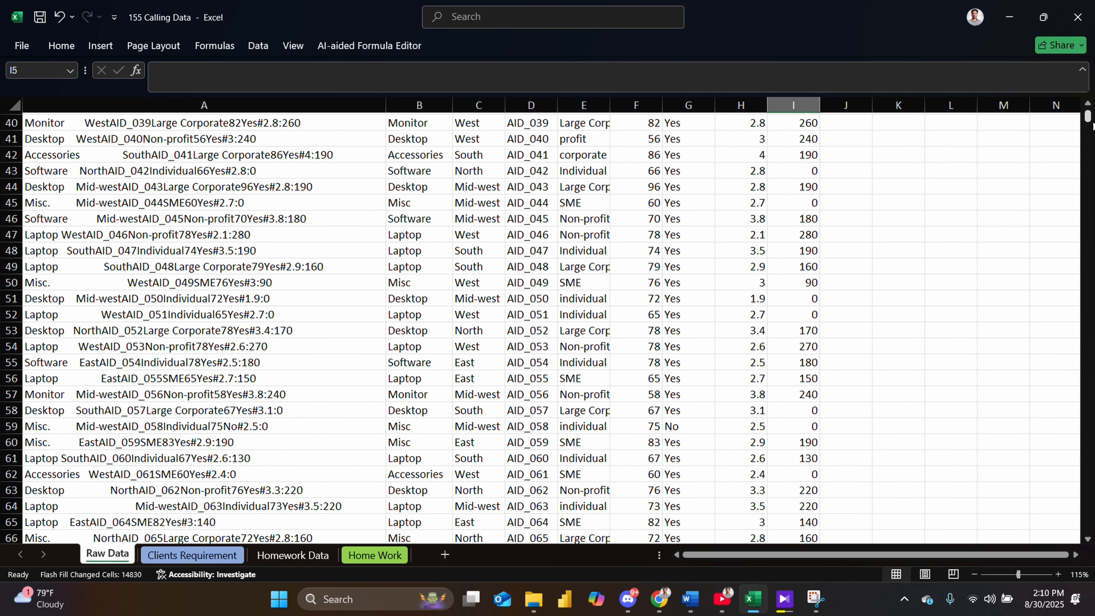
drag(1092, 125, 1057, 612)
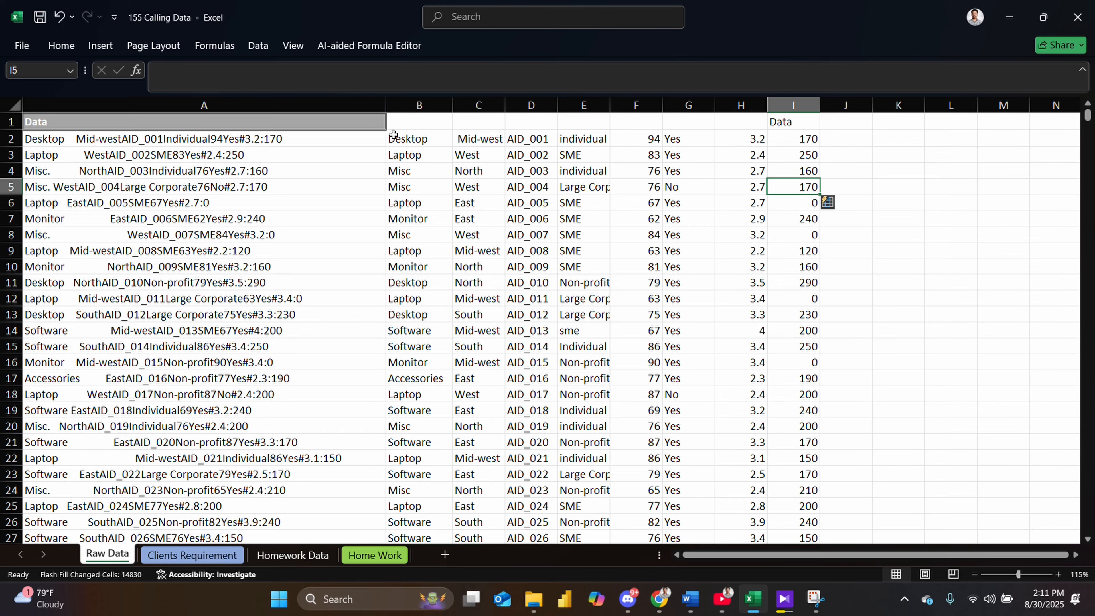
drag(393, 135, 776, 142)
drag(419, 106, 793, 106)
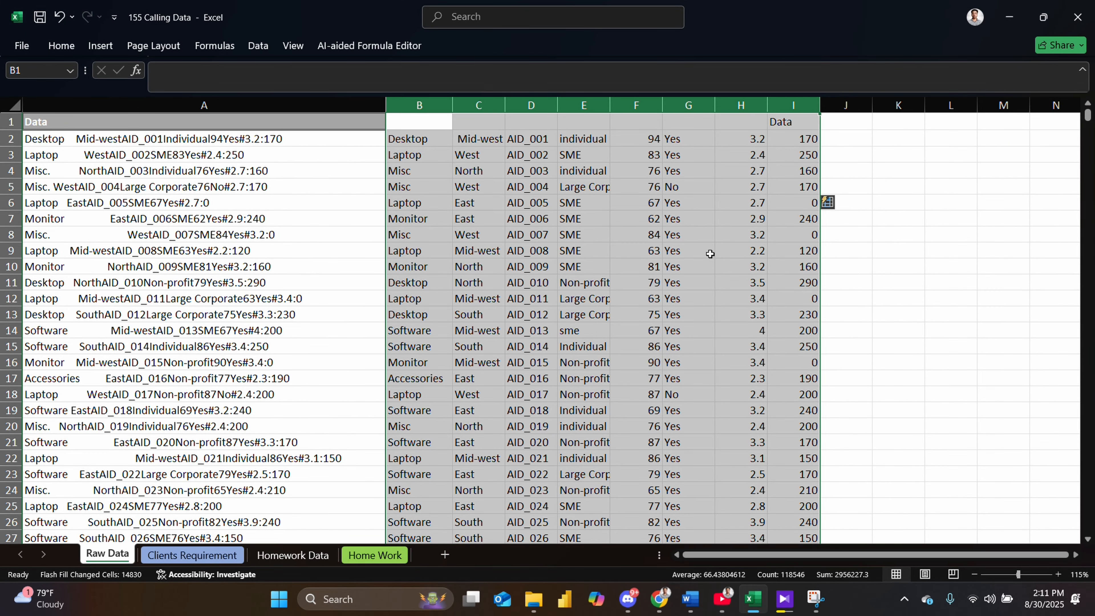
key(ctrl+c)
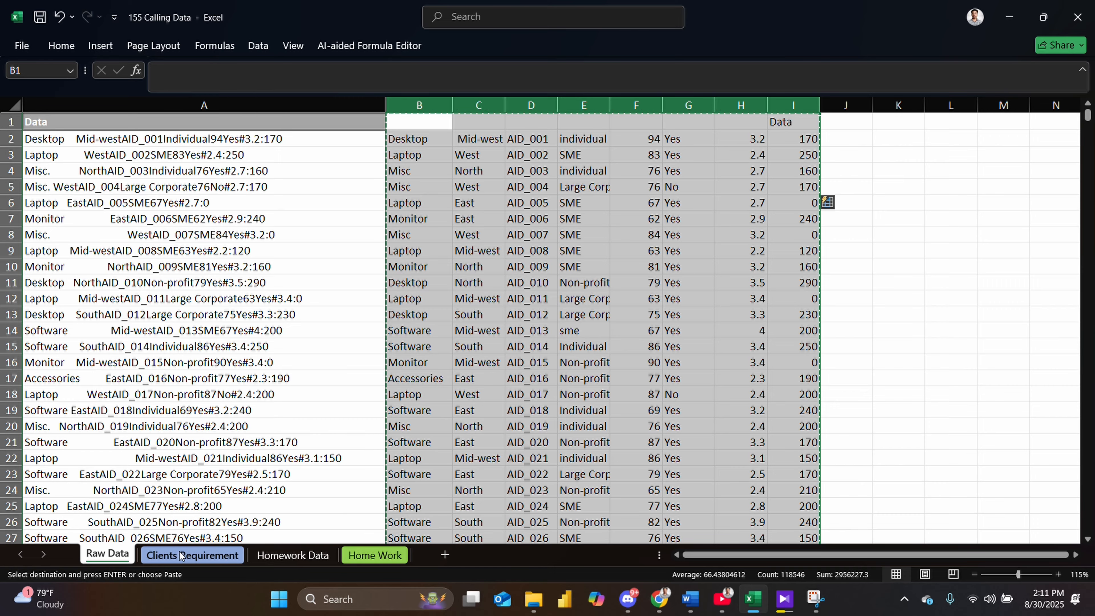
- Paste the copied columns into columns A to H of the Clients Requirement sheet
click(190, 556)
drag(32, 154, 670, 214)
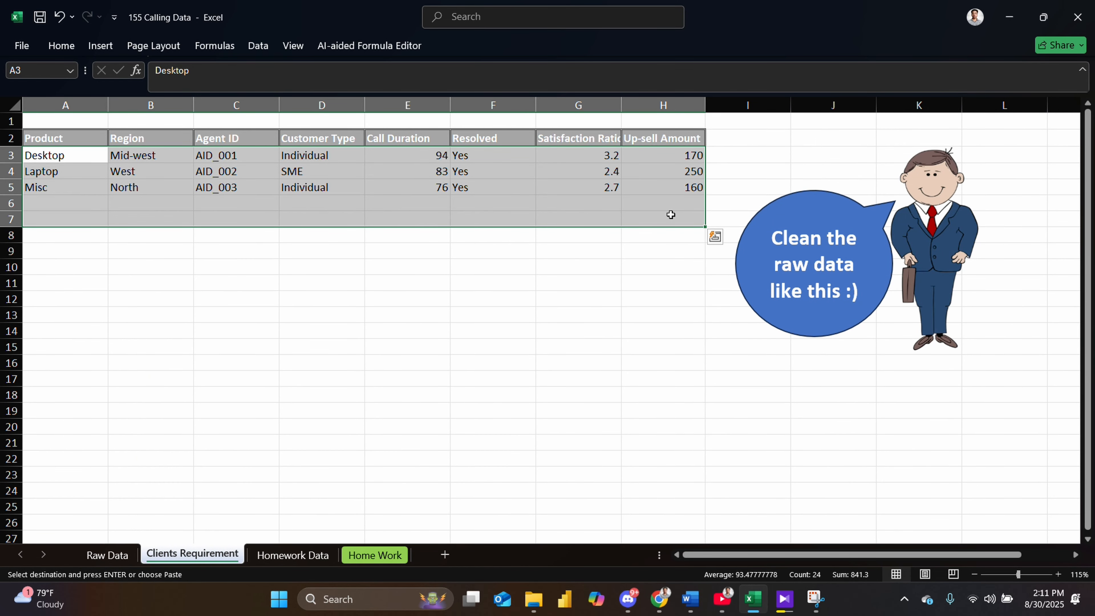
key(ctrl+v)
click(553, 344)
drag(69, 241, 665, 267)
key(ctrl+v)
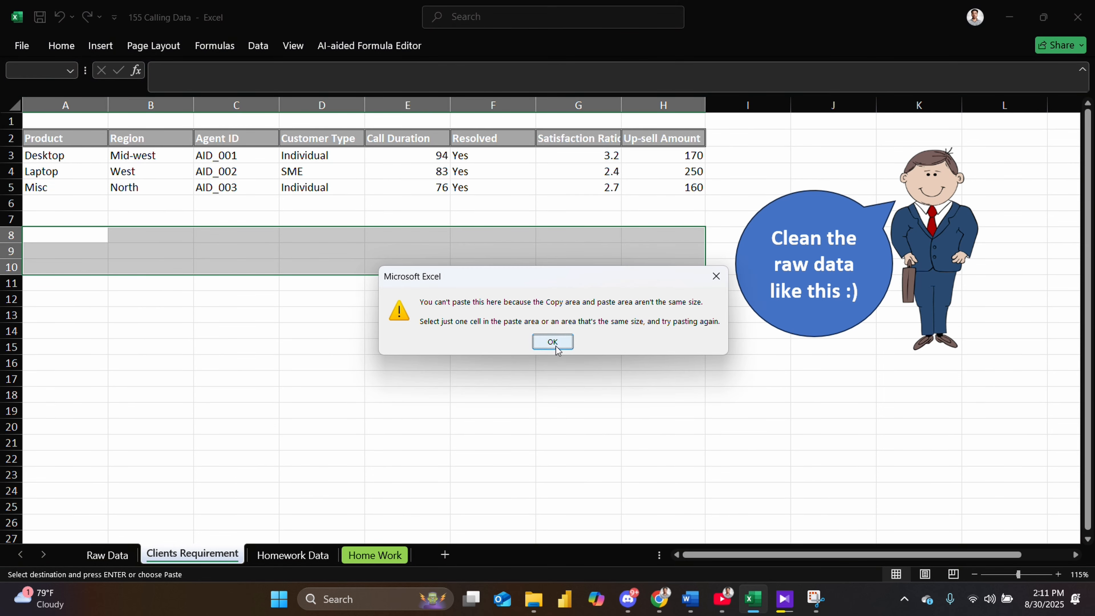
click(555, 346)
drag(34, 104, 705, 162)
key(ctrl+v)
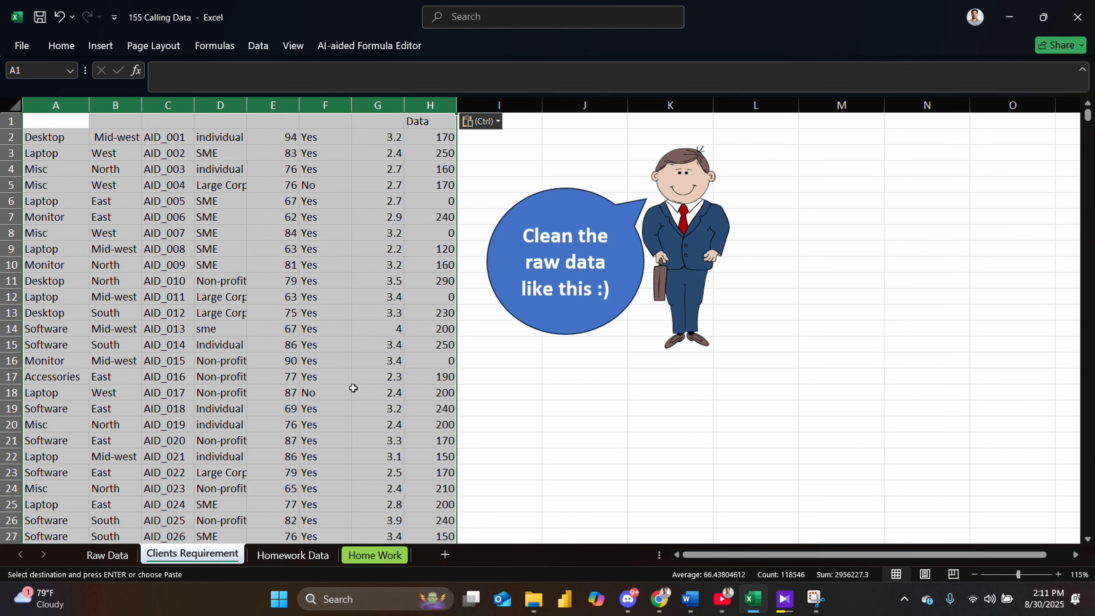
- Copy the column headers Product through Up-sell Amount from the Clients Requirement sheet
click(113, 557)
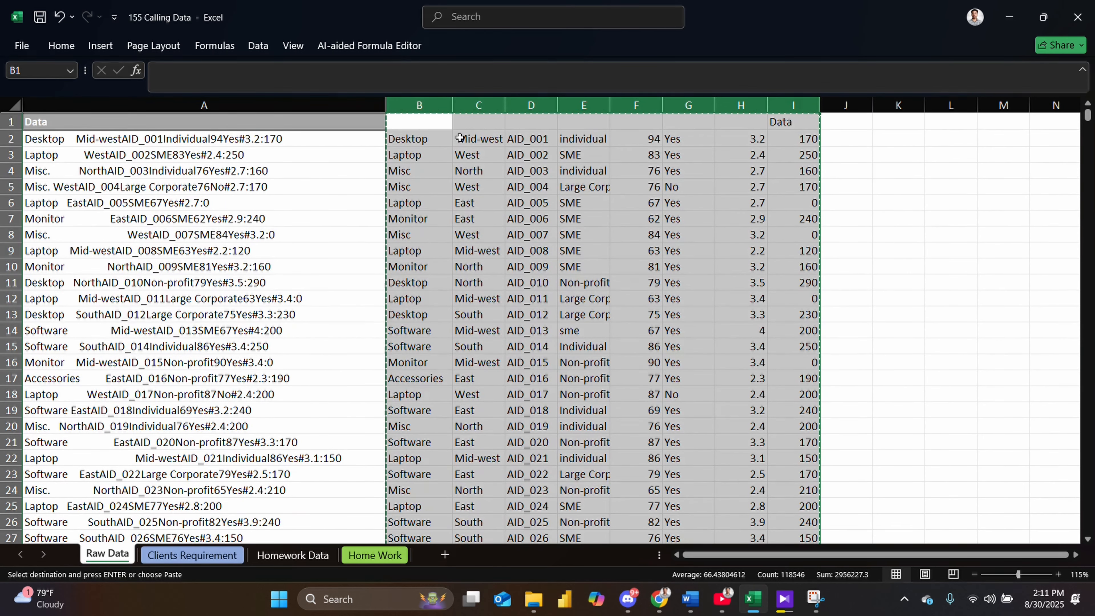
click(428, 132)
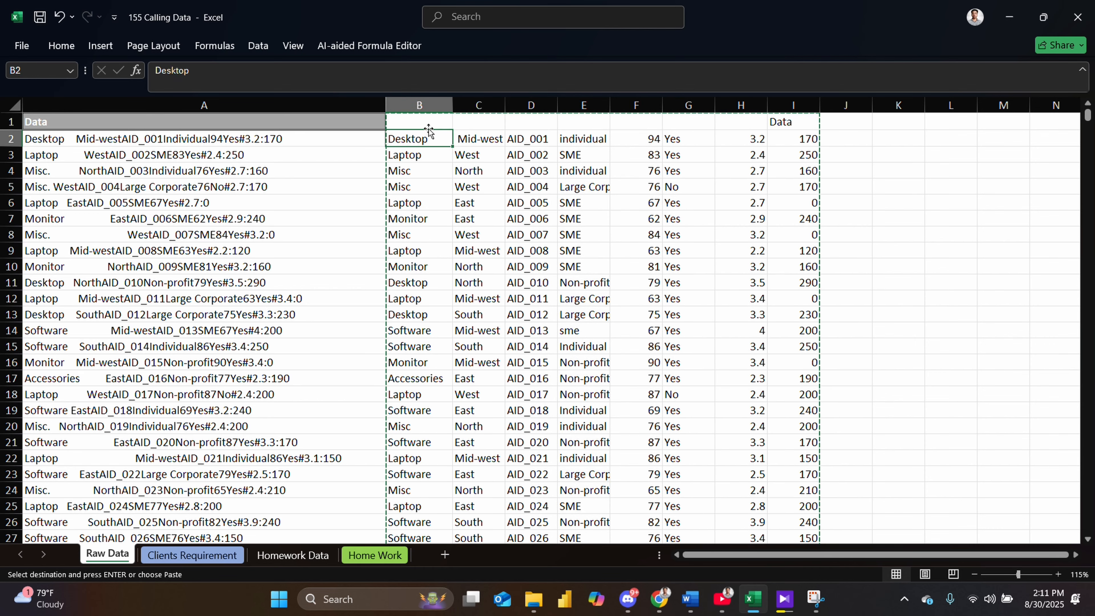
click(428, 125)
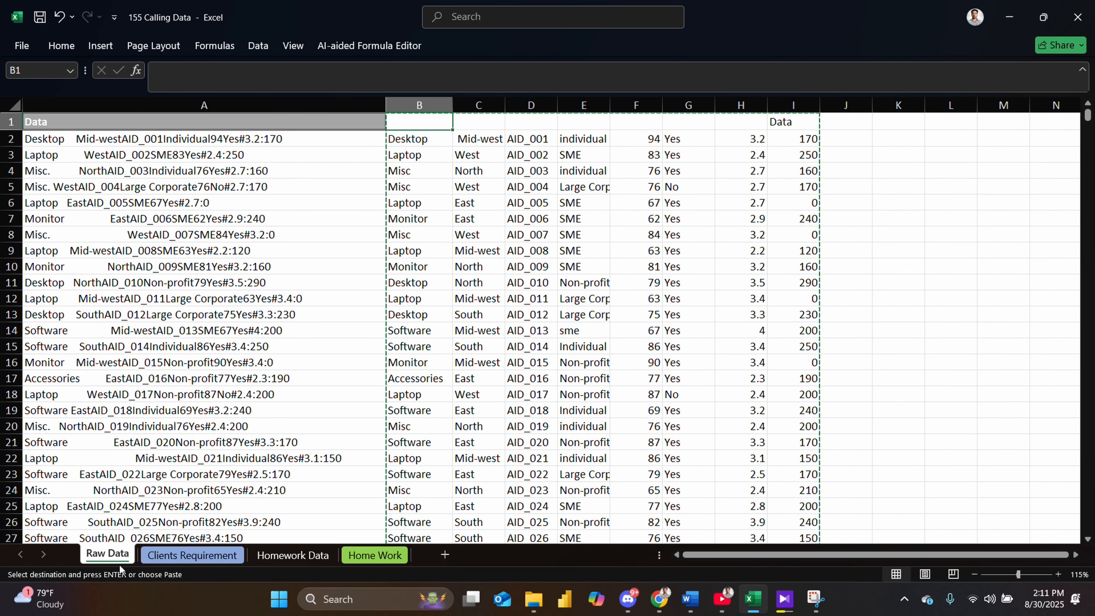
click(181, 560)
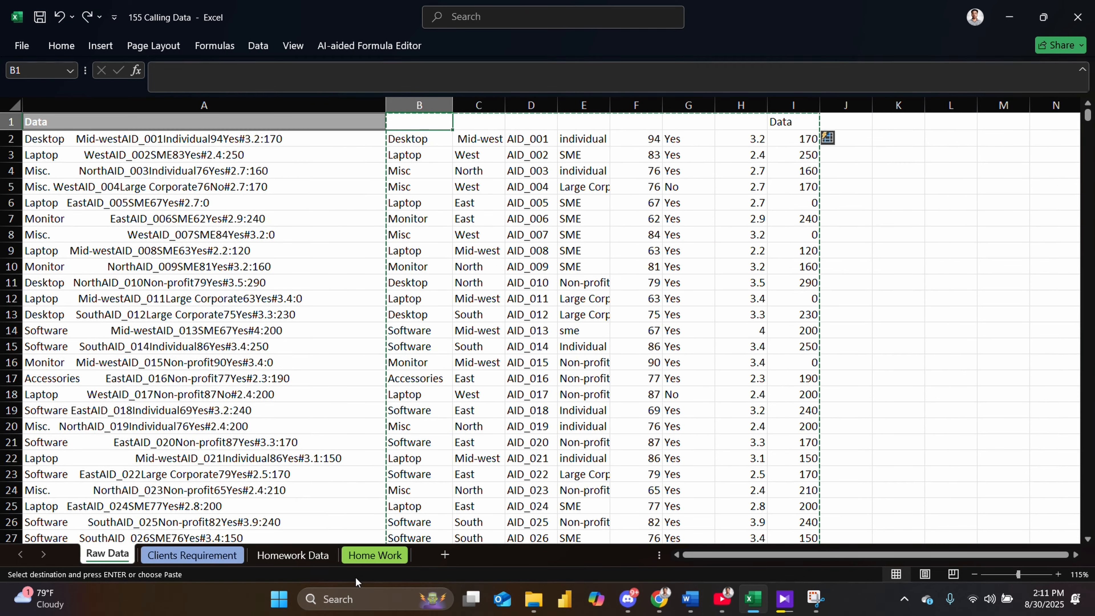
click(176, 557)
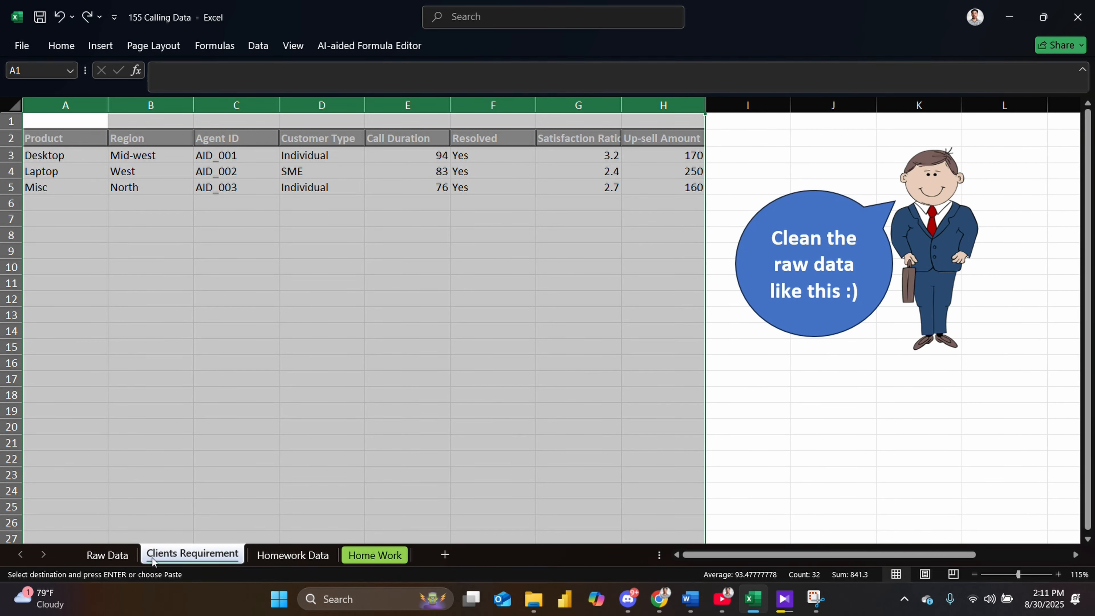
click(733, 409)
drag(43, 141, 683, 137)
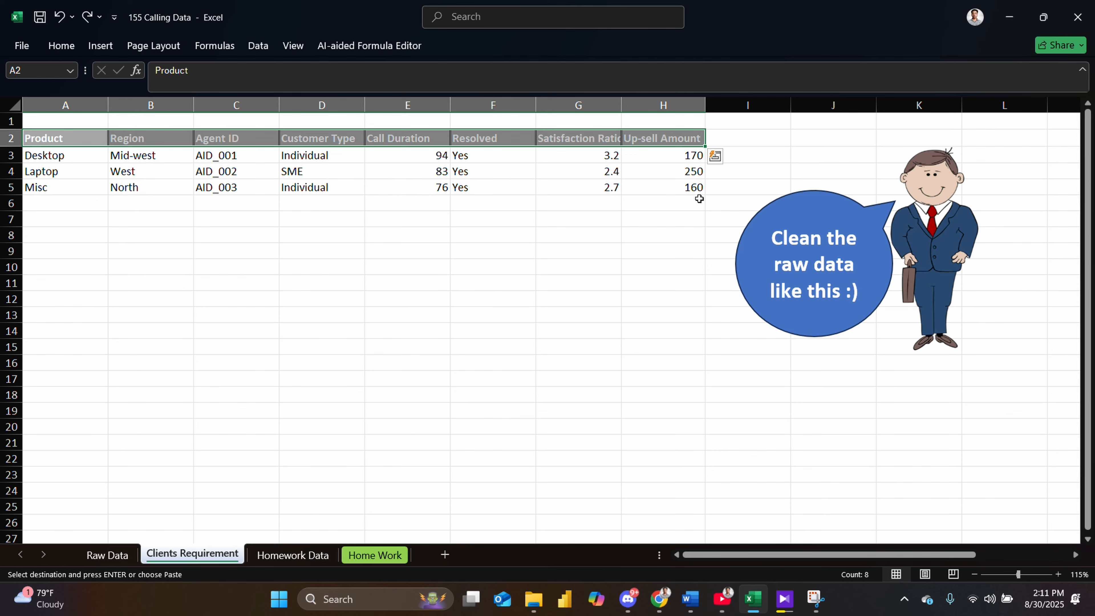
key(ctrl+c)
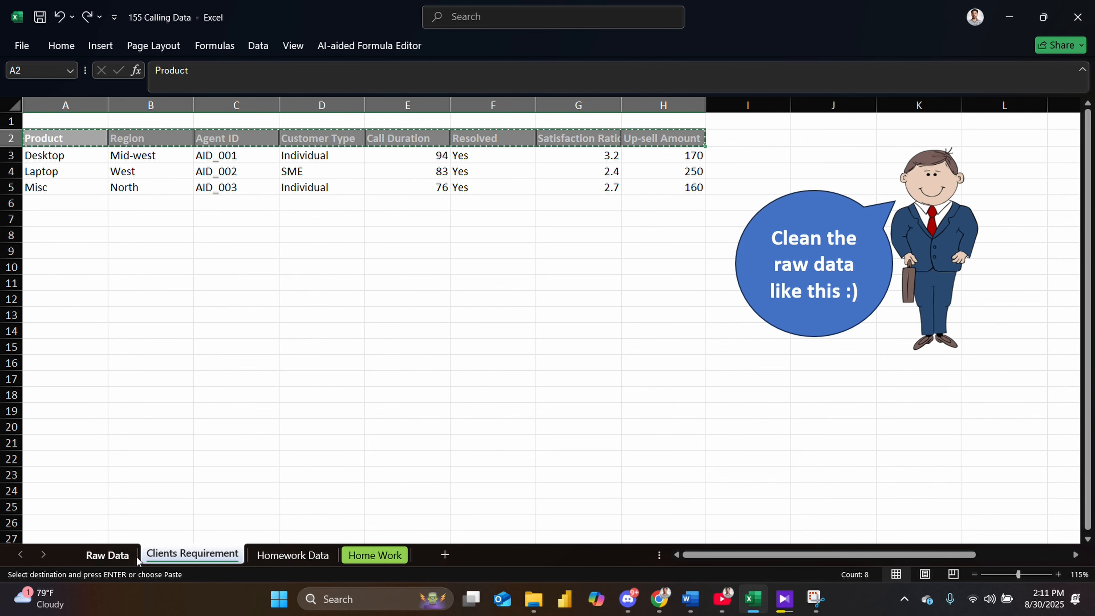
- Paste the headers into row 1 above the split columns on the Raw Data sheet
click(108, 555)
click(194, 555)
click(107, 555)
click(427, 123)
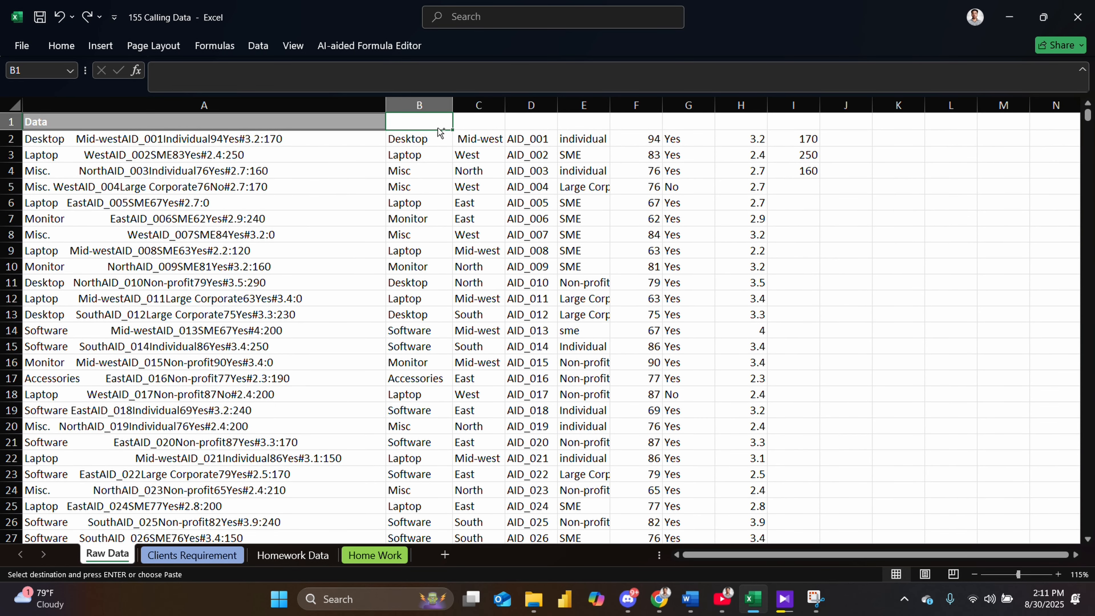
key(ctrl+v)
click(796, 216)
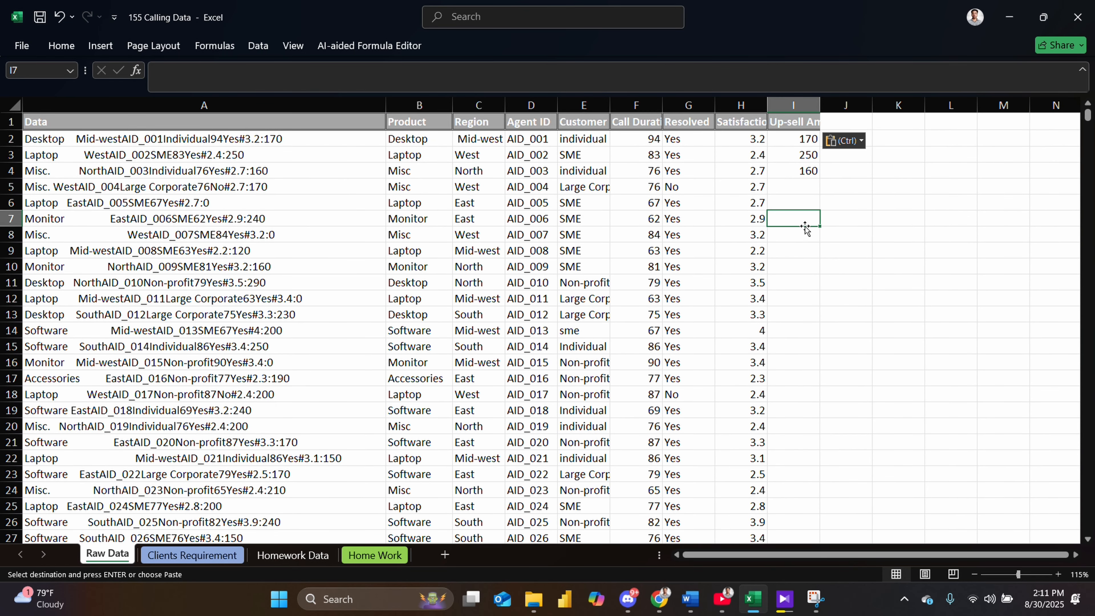
- Flash Fill the up-sell amounts down column I from the three sample values
scroll(819, 220, down, 1)
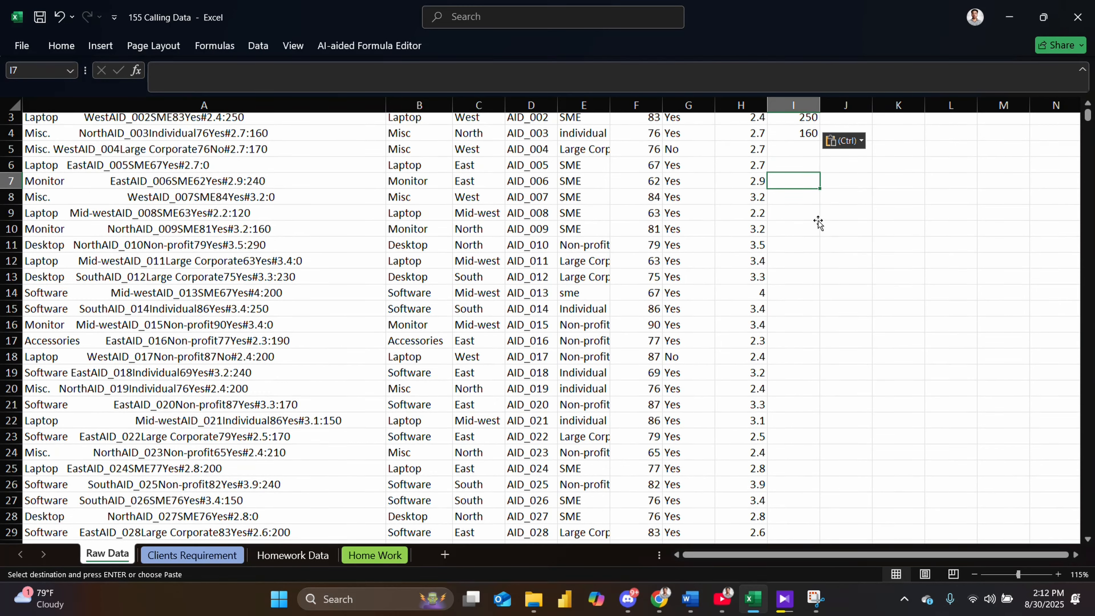
scroll(819, 222, up, 1)
click(812, 187)
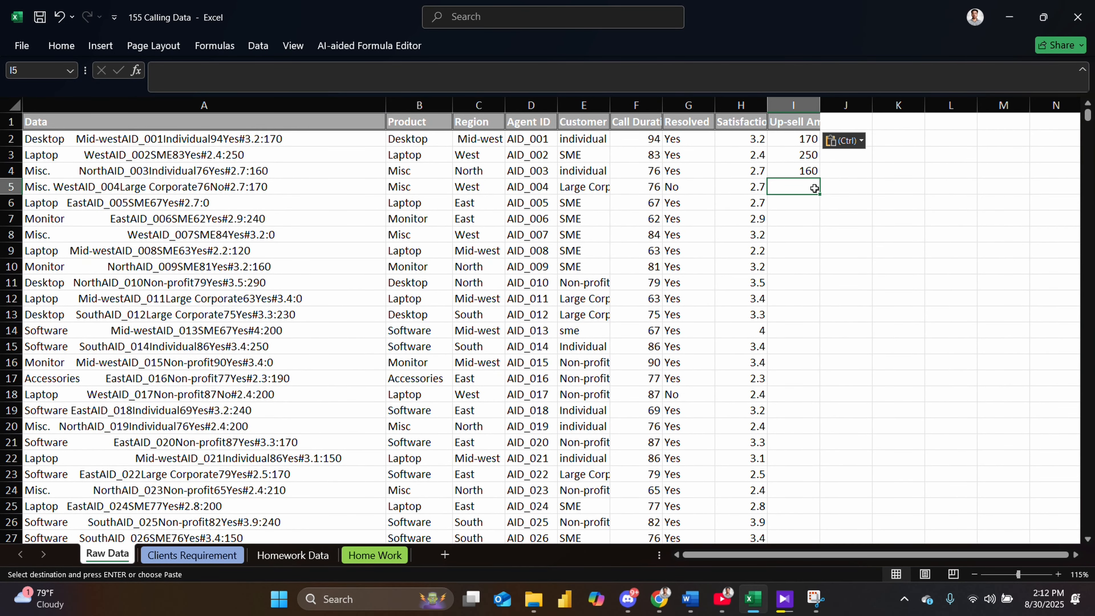
key(ctrl+e)
scroll(855, 269, down, 2)
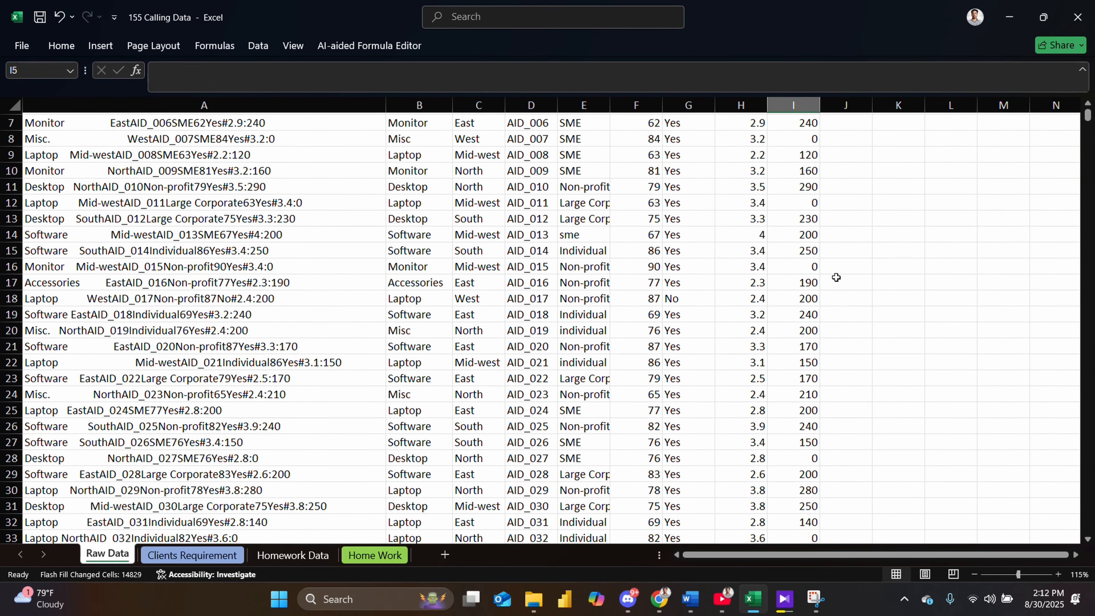
scroll(836, 276, up, 2)
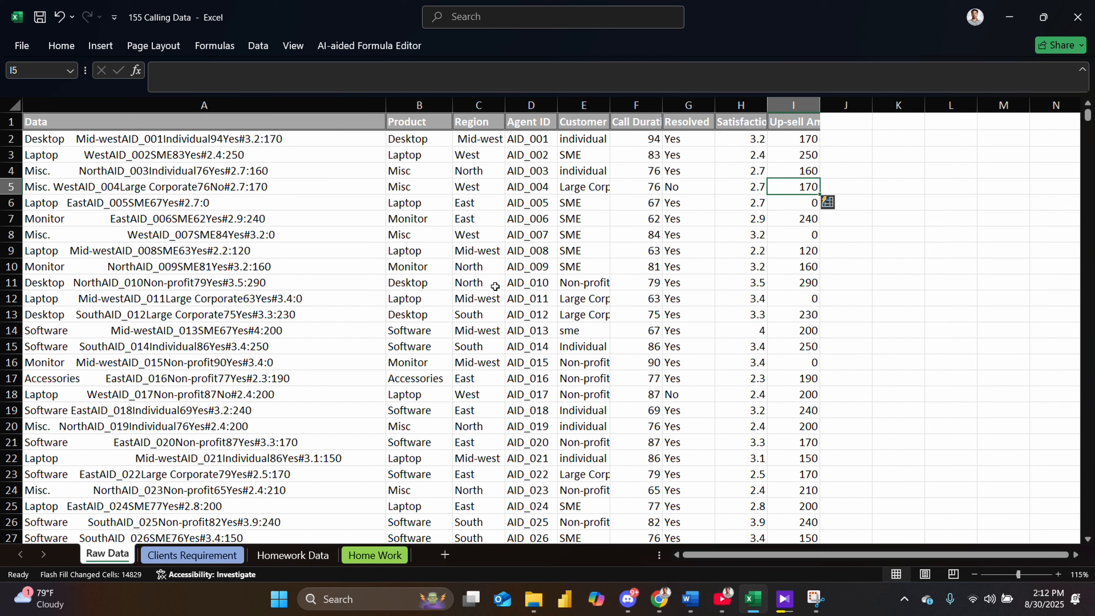
- Copy columns B to I with their headers and paste them into a new sheet
drag(419, 105, 799, 97)
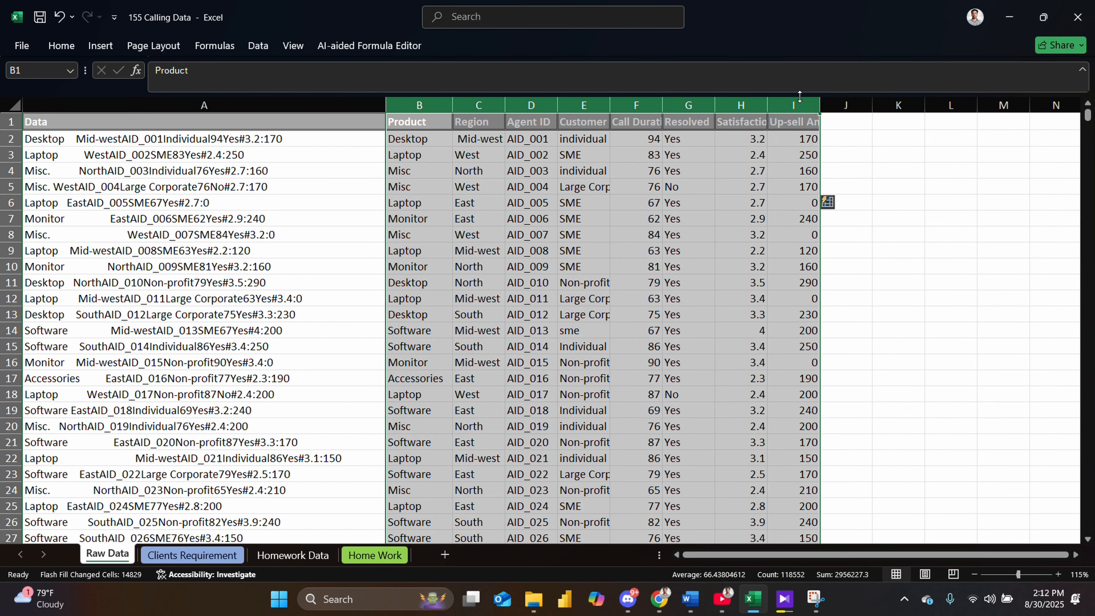
key(ctrl+c)
click(446, 555)
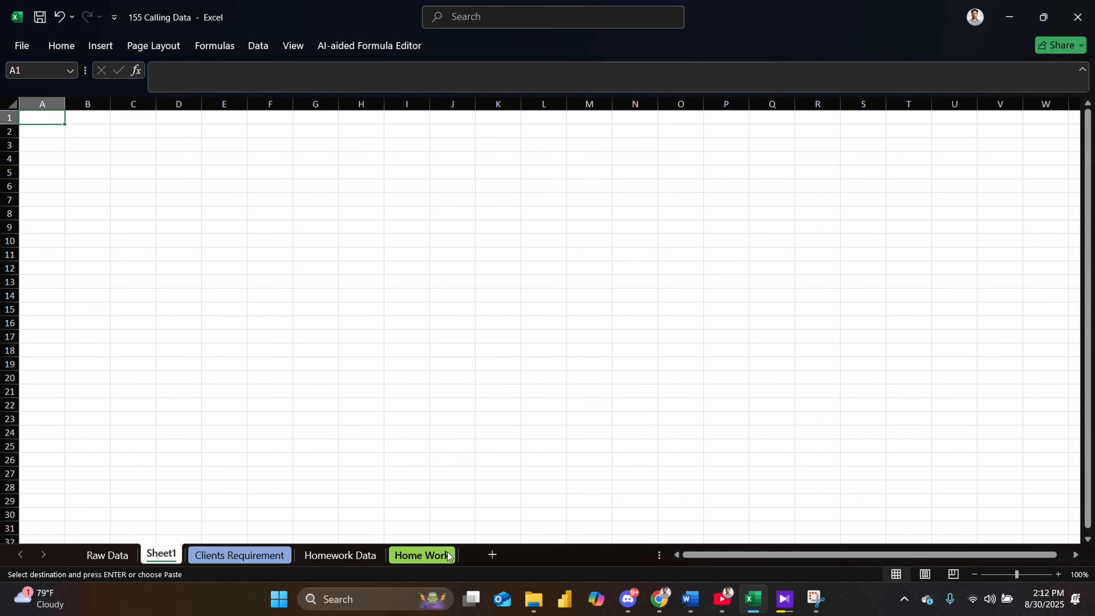
key(ctrl+v)
click(507, 255)
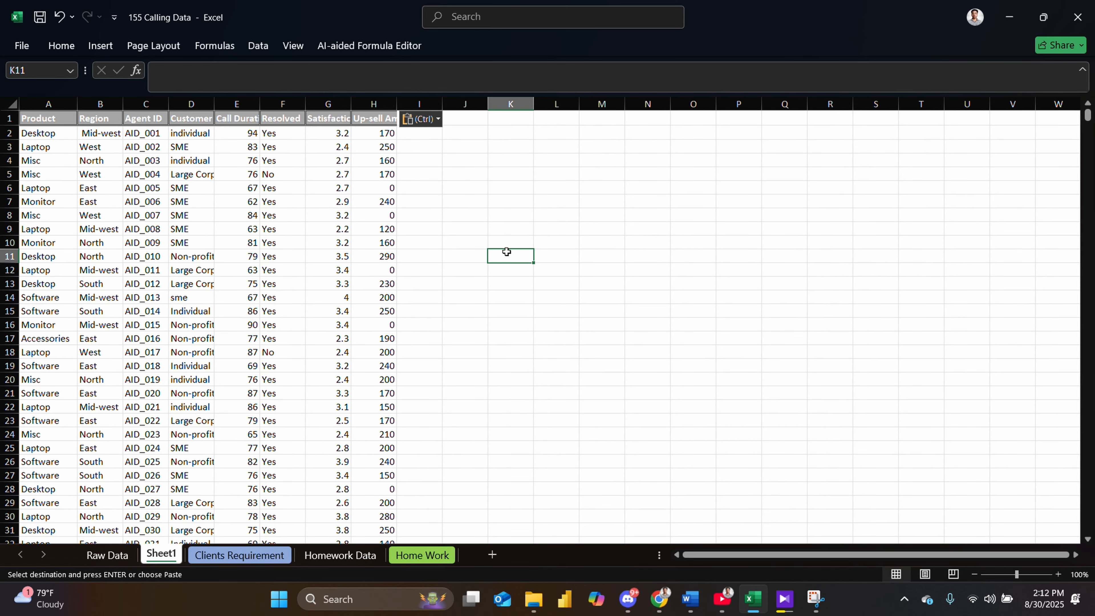
- Autofit the widths of the Call Duration and Customer Type columns on the new sheet
scroll(208, 166, down, 2)
scroll(208, 166, up, 2)
double_click(260, 104)
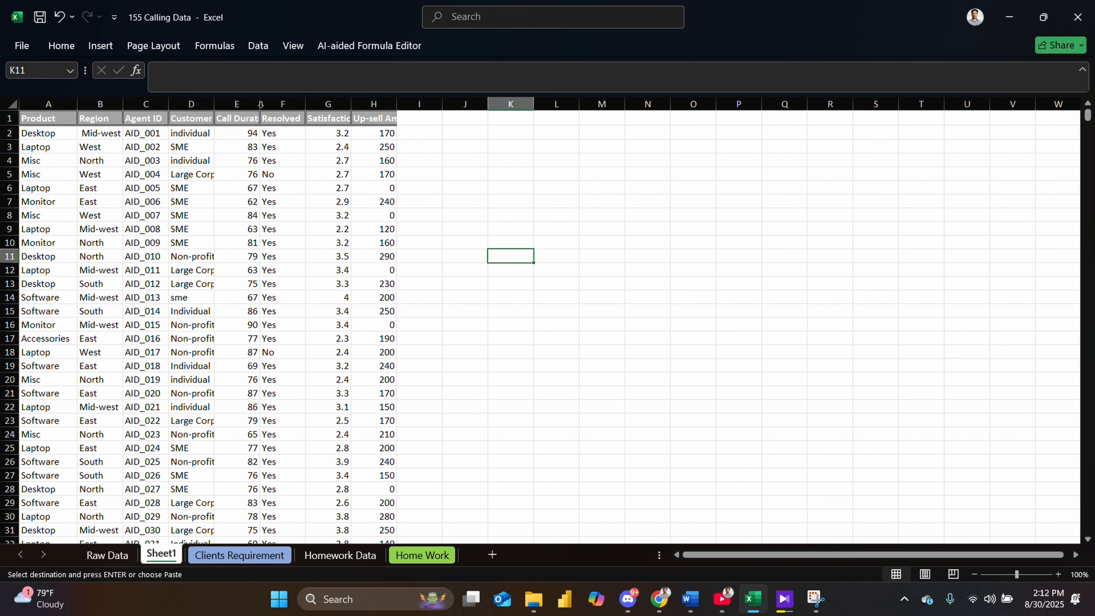
double_click(215, 104)
- Scroll through the pasted rows on the new sheet to check the data down to the end
scroll(330, 404, down, 2)
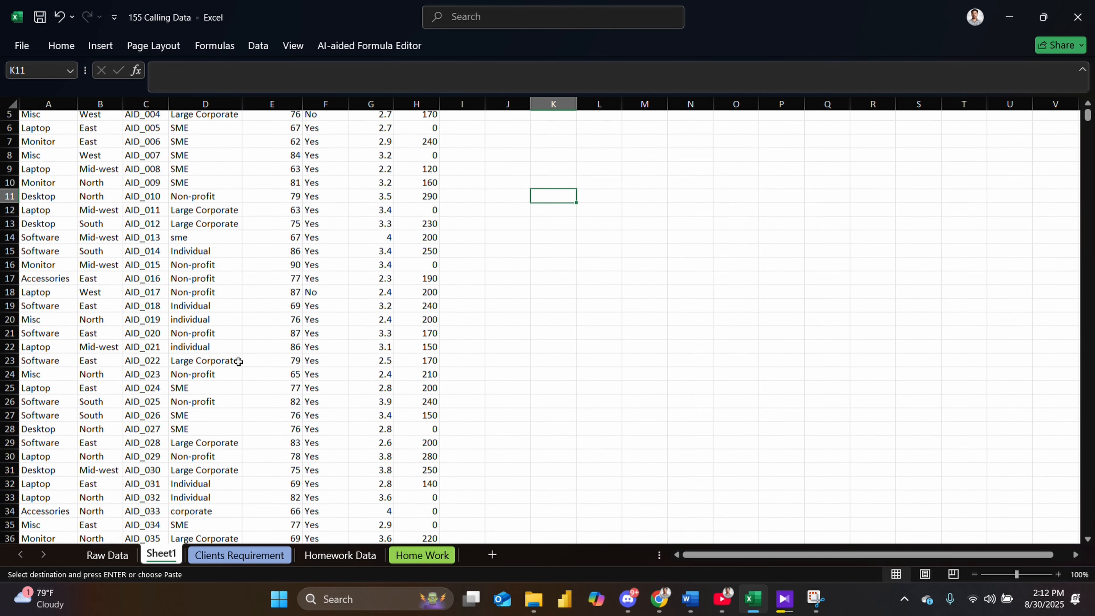
scroll(234, 359, up, 2)
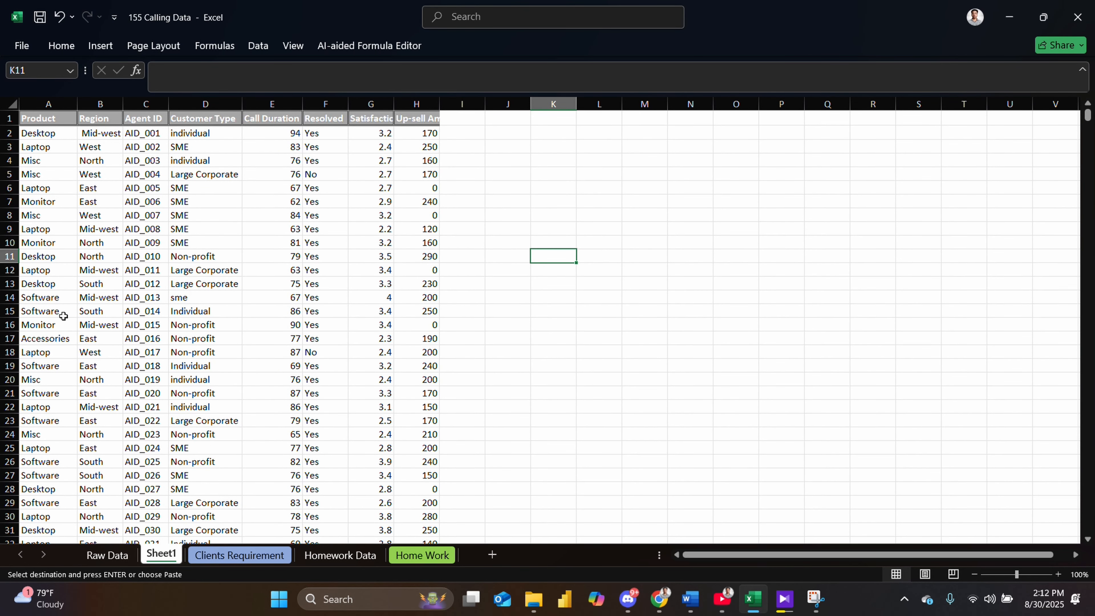
scroll(228, 327, down, 5)
scroll(463, 432, down, 5)
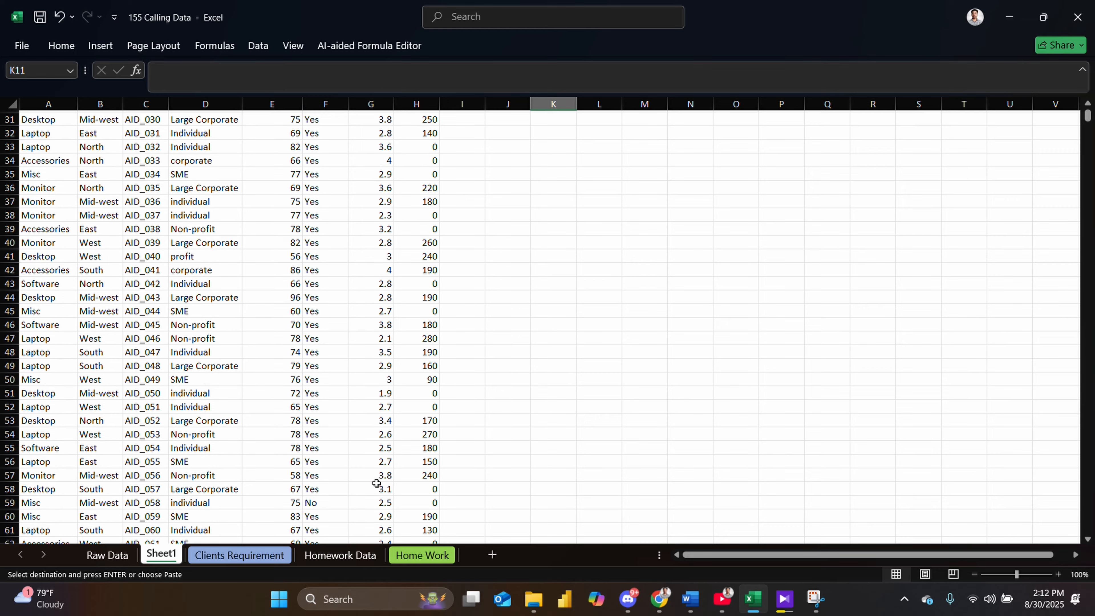
scroll(379, 482, up, 5)
drag(1090, 125, 1049, 209)
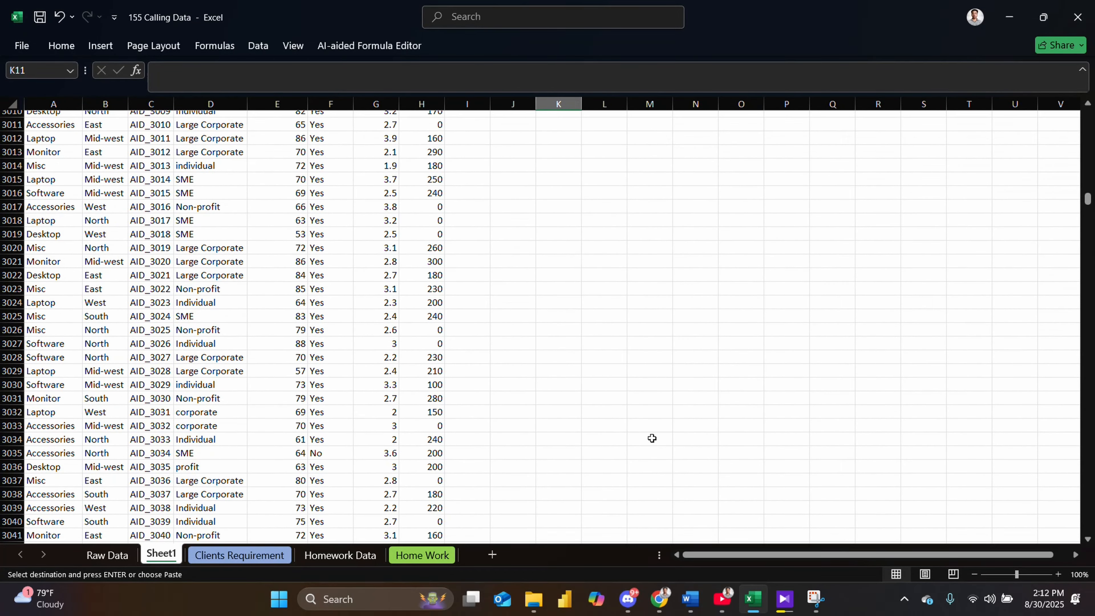
- Try Flash Fill on the empty column B of the Homework Data sheet
click(339, 556)
click(414, 560)
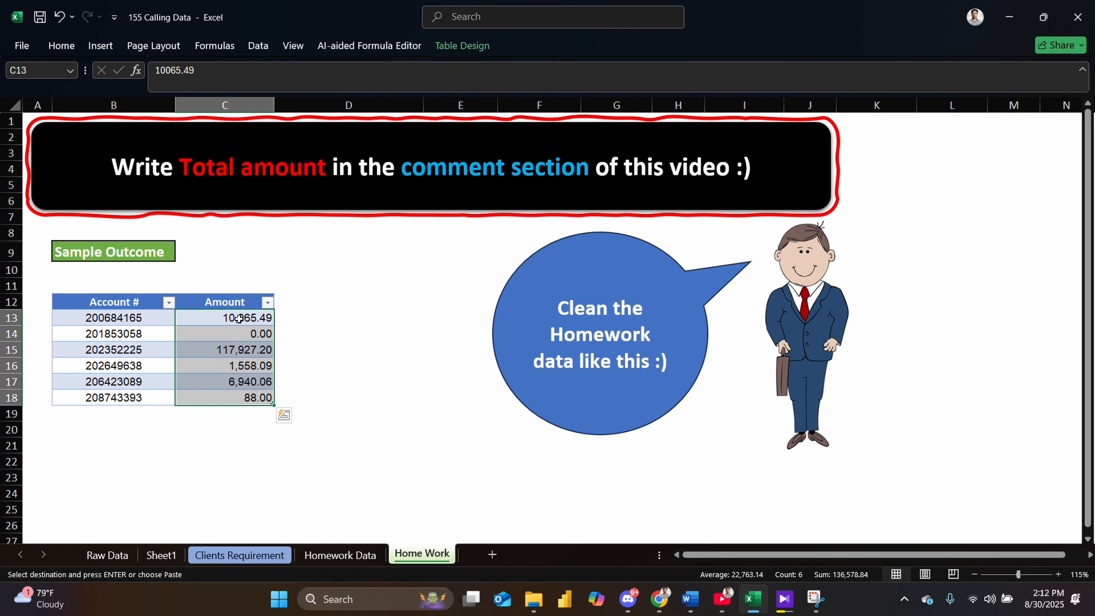
click(340, 555)
click(663, 158)
click(631, 150)
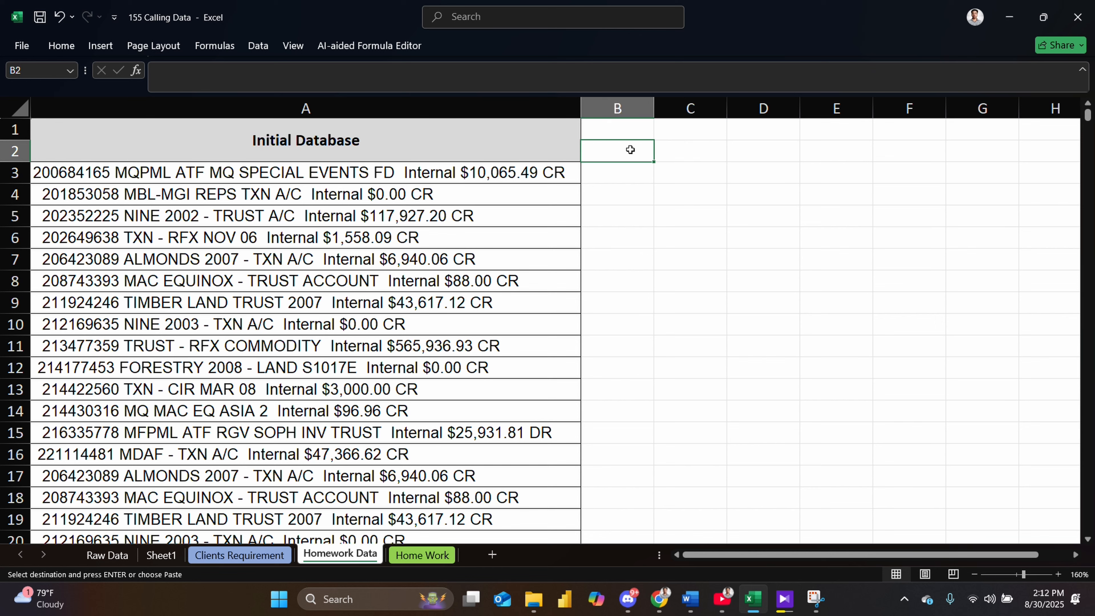
click(258, 45)
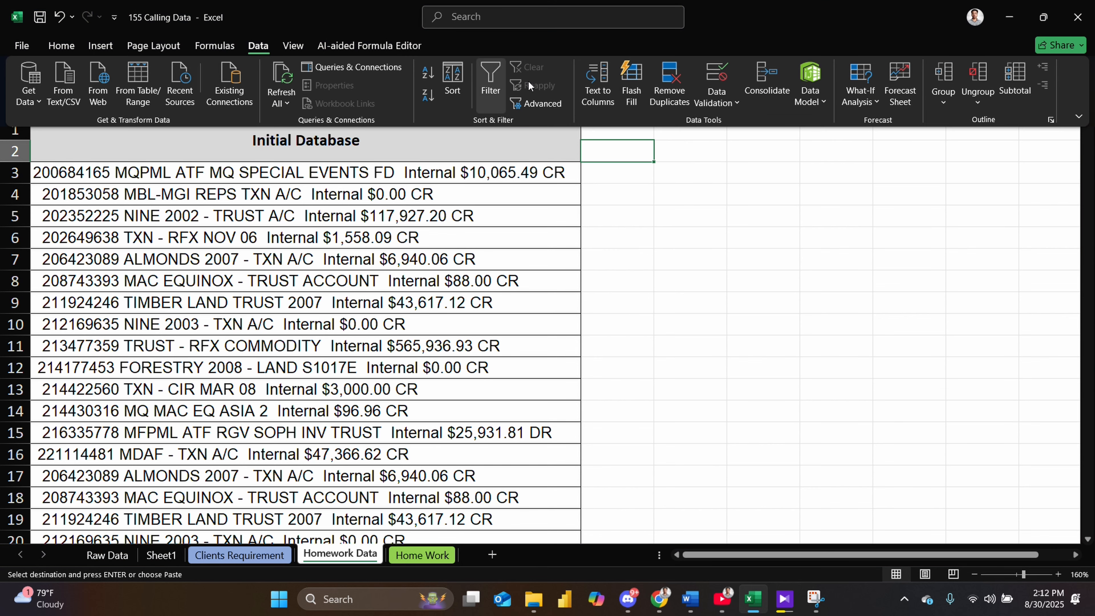
click(632, 82)
- Enter the first two account numbers in cells B3 and B4 and accept the Flash Fill suggestion for column B
click(542, 345)
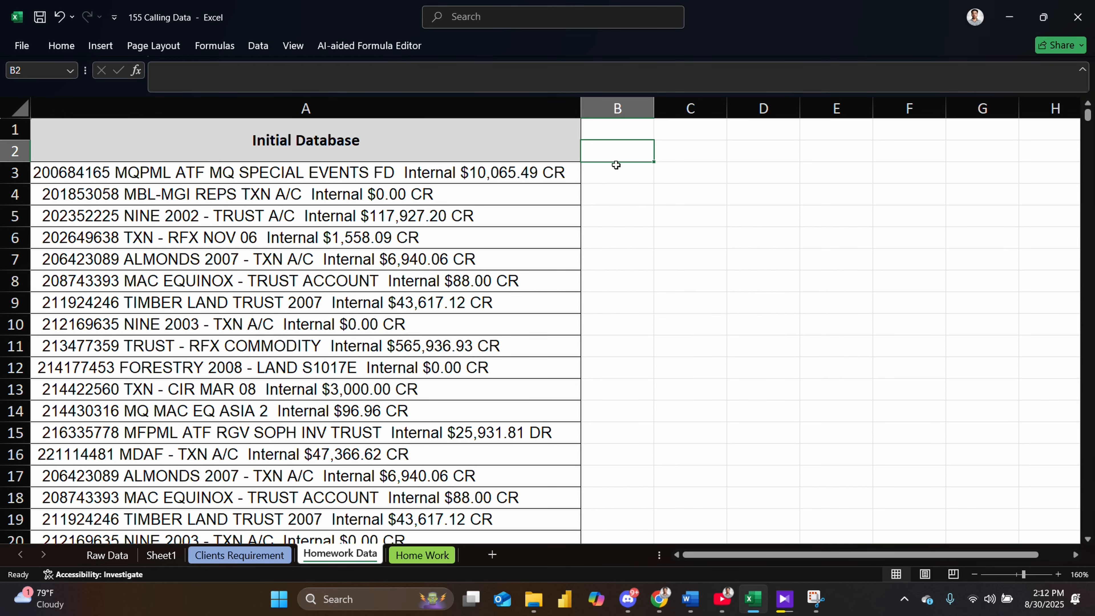
click(613, 174)
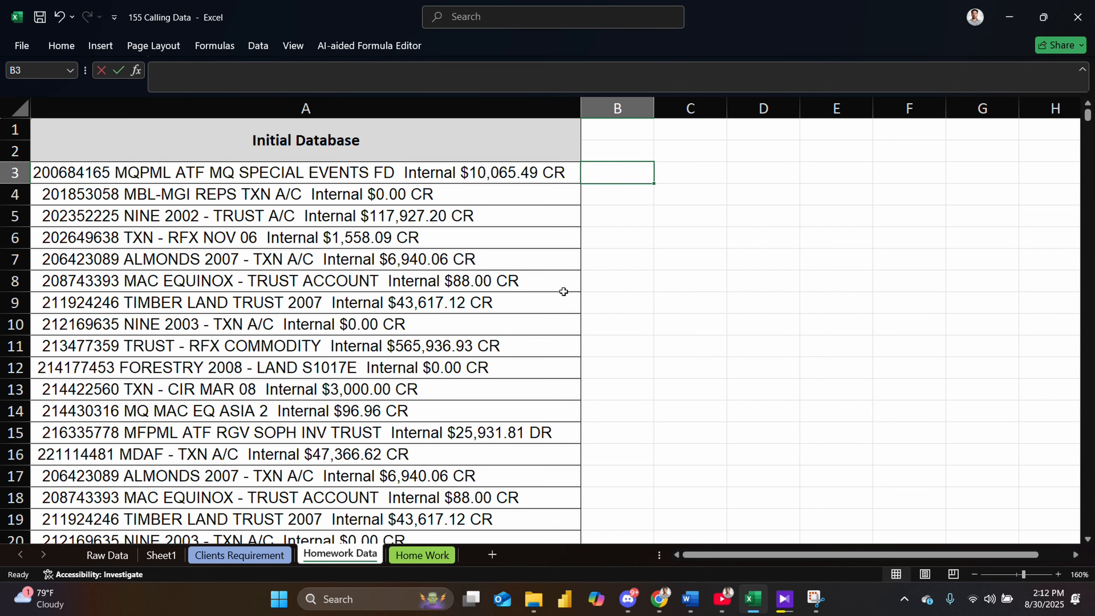
text(2000)
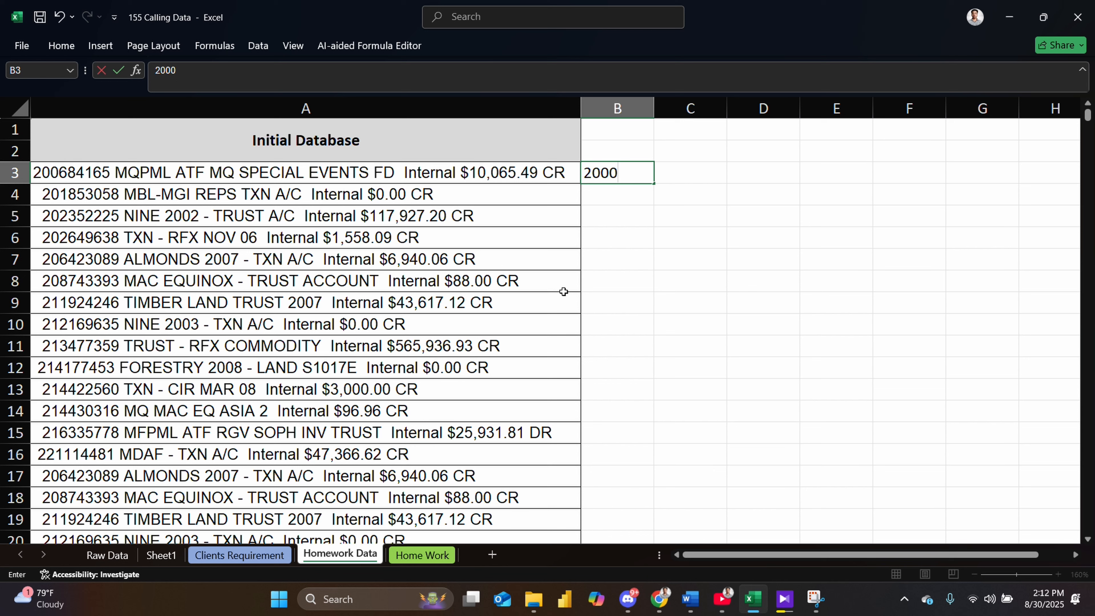
key(BackSpace)
text(684165)
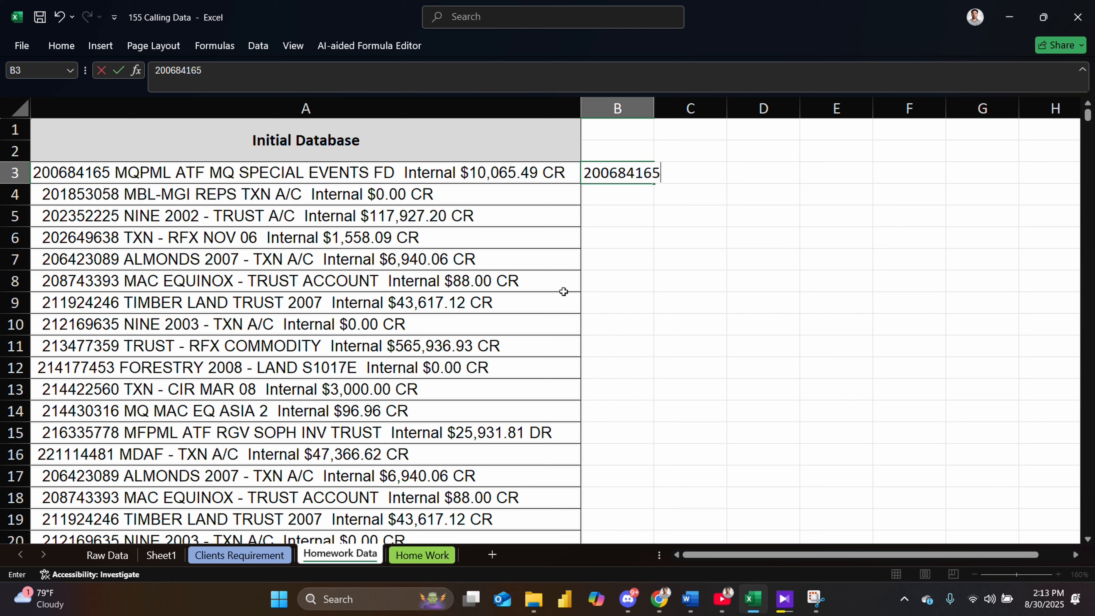
key(Return)
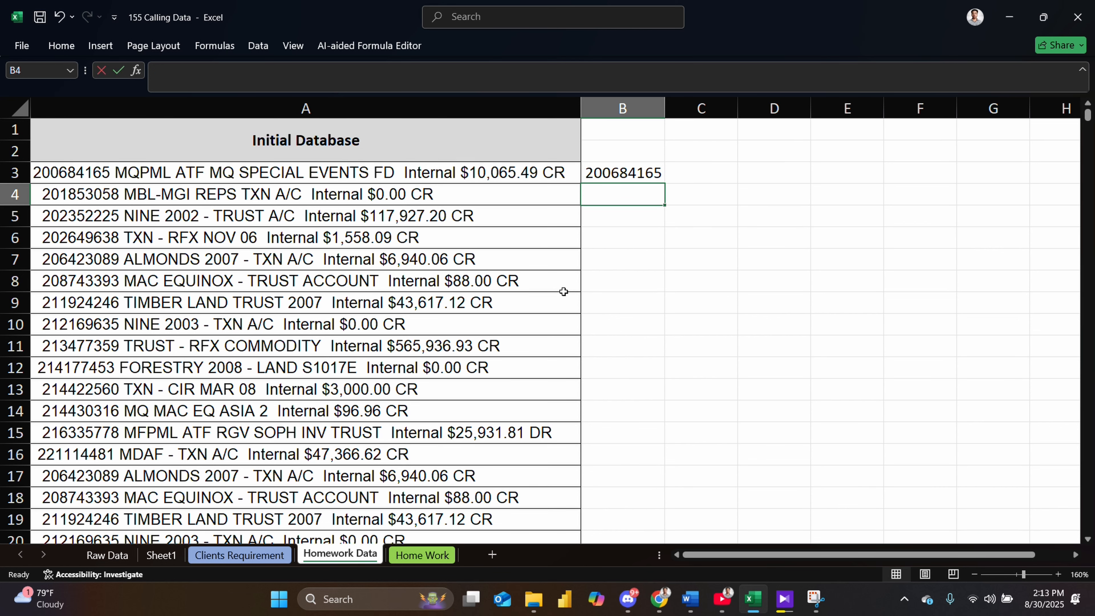
text(201853058)
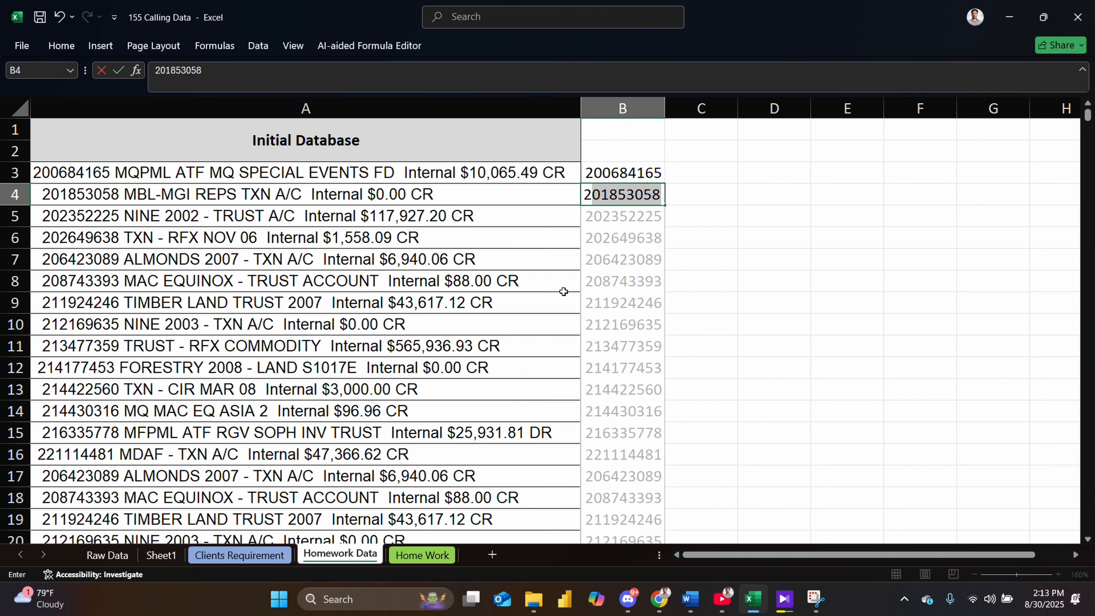
key(Return)
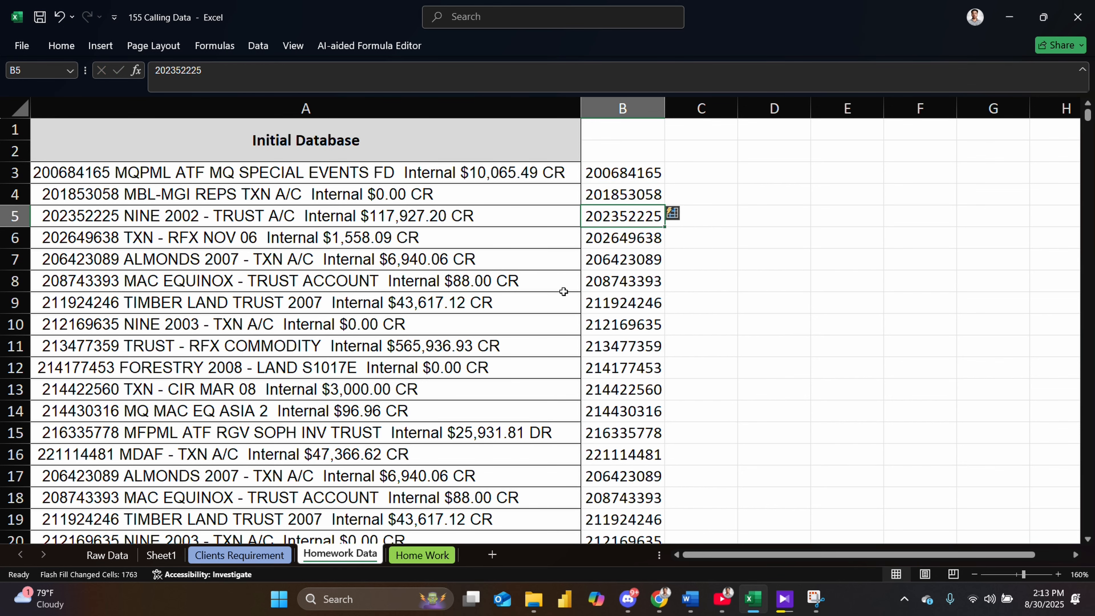
- Enter the first amount, $10,065.49 CR, in cell C3 beside the first account number
scroll(563, 292, down, 3)
scroll(563, 292, up, 3)
scroll(590, 385, down, 6)
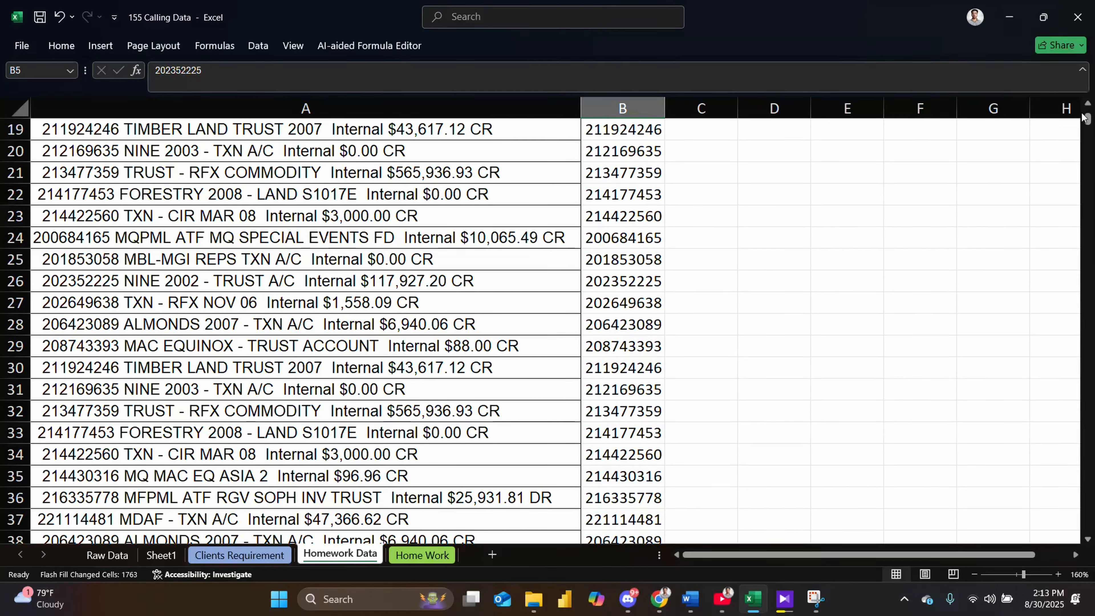
mouse_move(1087, 118)
mouse_down()
mouse_move(1085, 613)
mouse_move(1087, 108)
mouse_up()
click(712, 173)
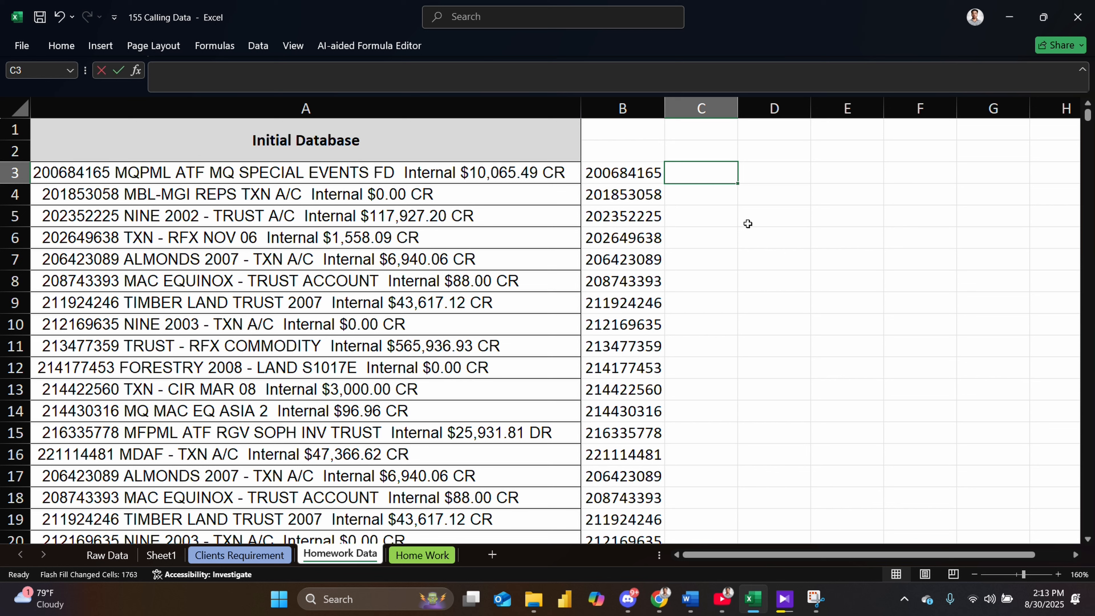
text($)
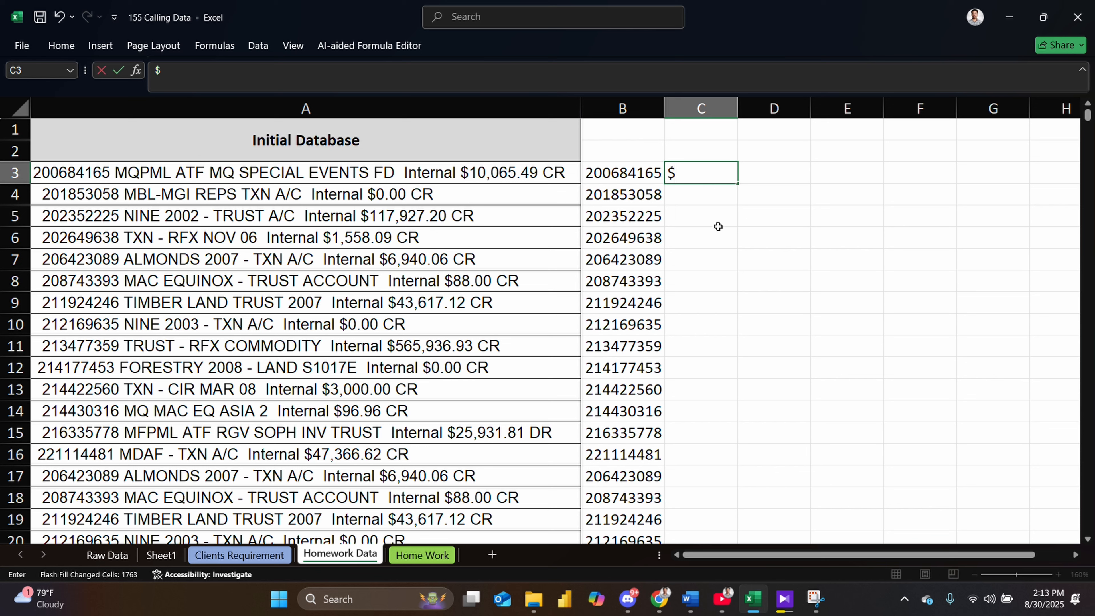
text(10,065.49)
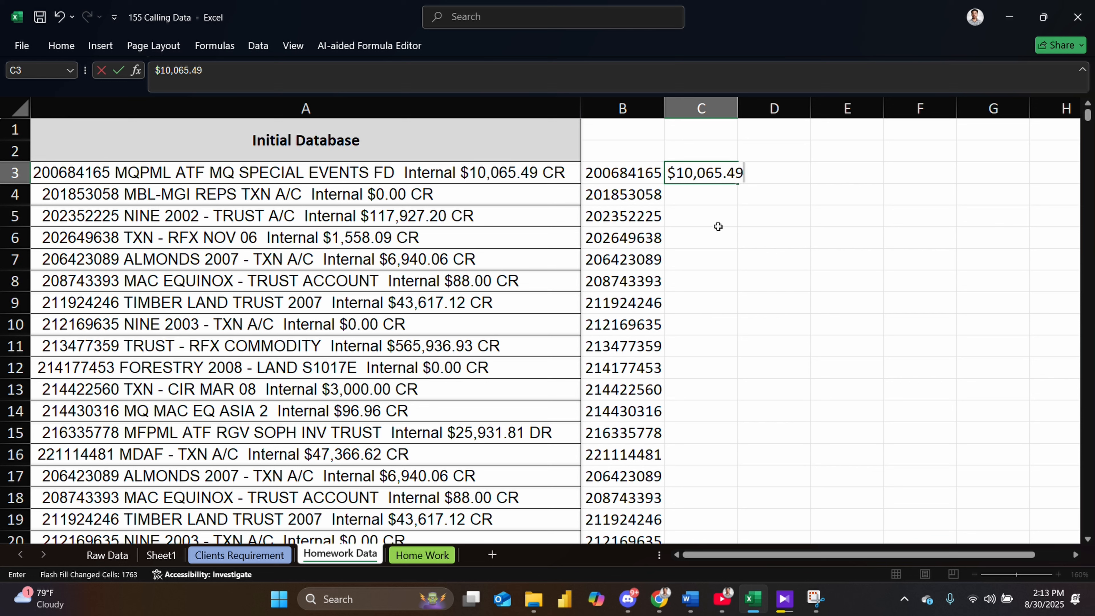
text( CR)
key(Return)
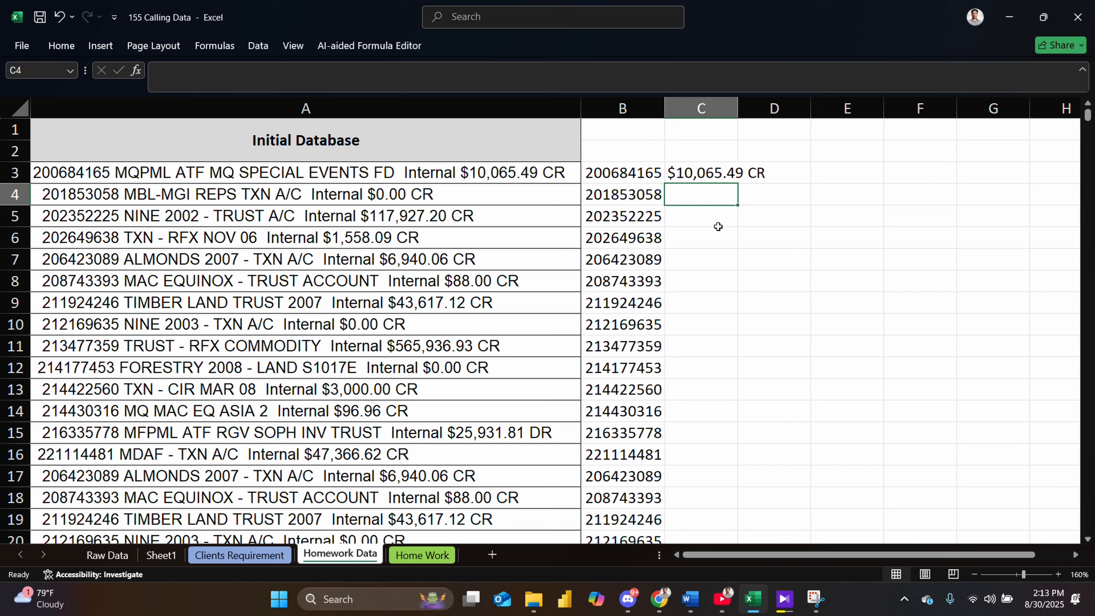
- Accept the Flash Fill suggestion for the amounts in column C and autofit the column's width
text($0.00 CR)
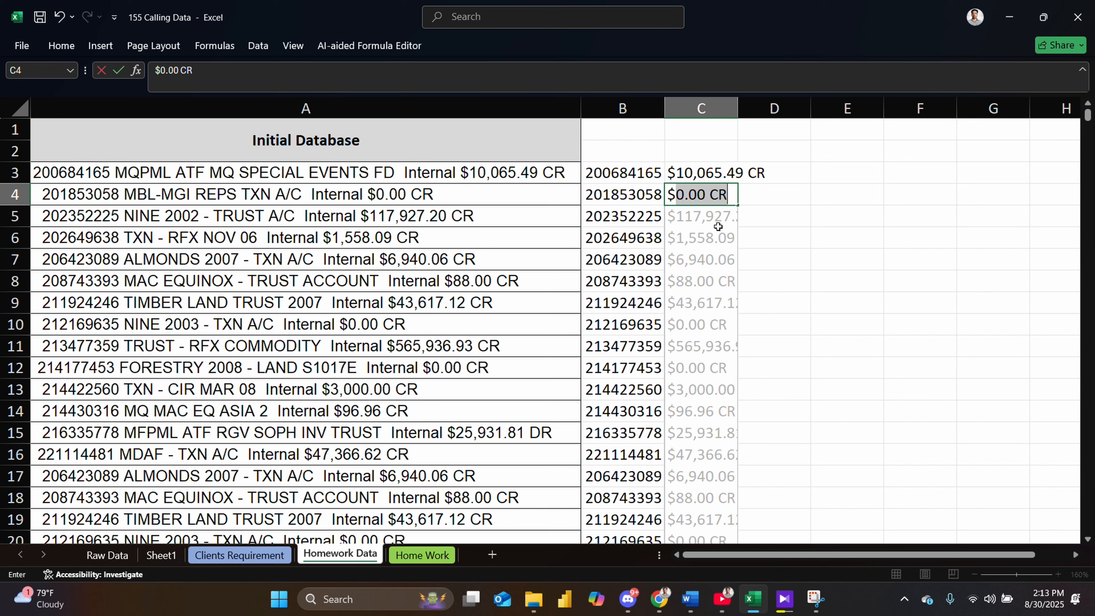
key(Return)
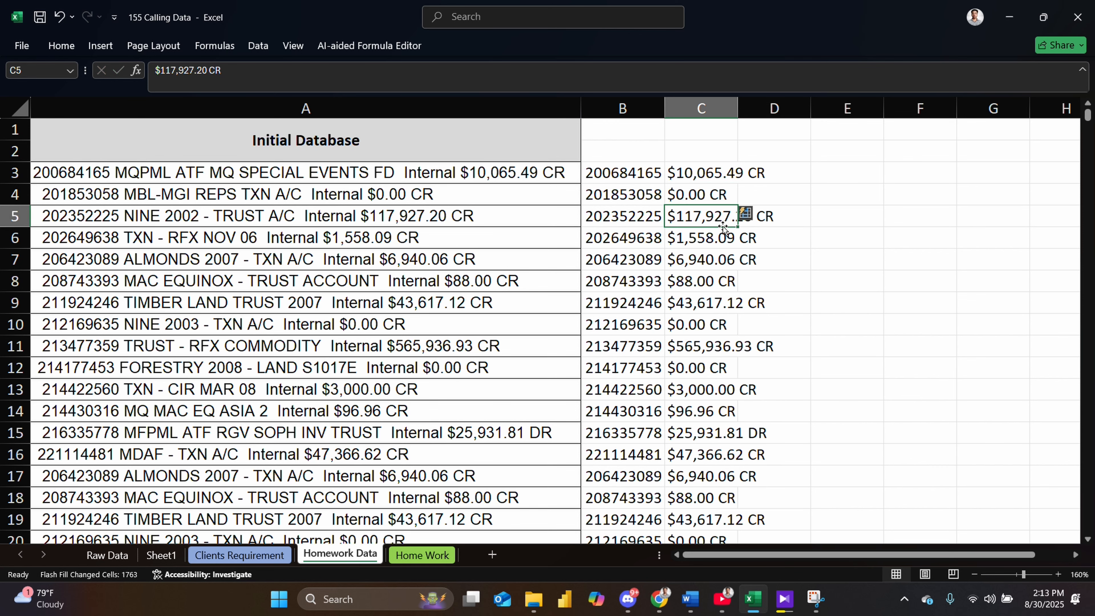
double_click(738, 108)
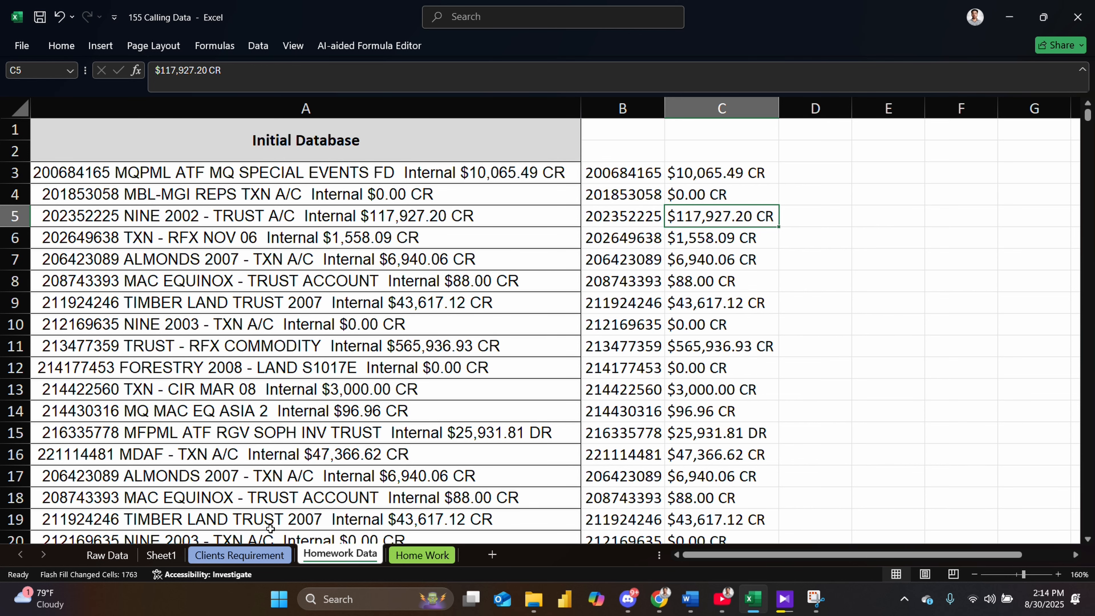
- Compare with the sample outcome, then add the headers Account and Ammount in cells B2 and C2
click(401, 555)
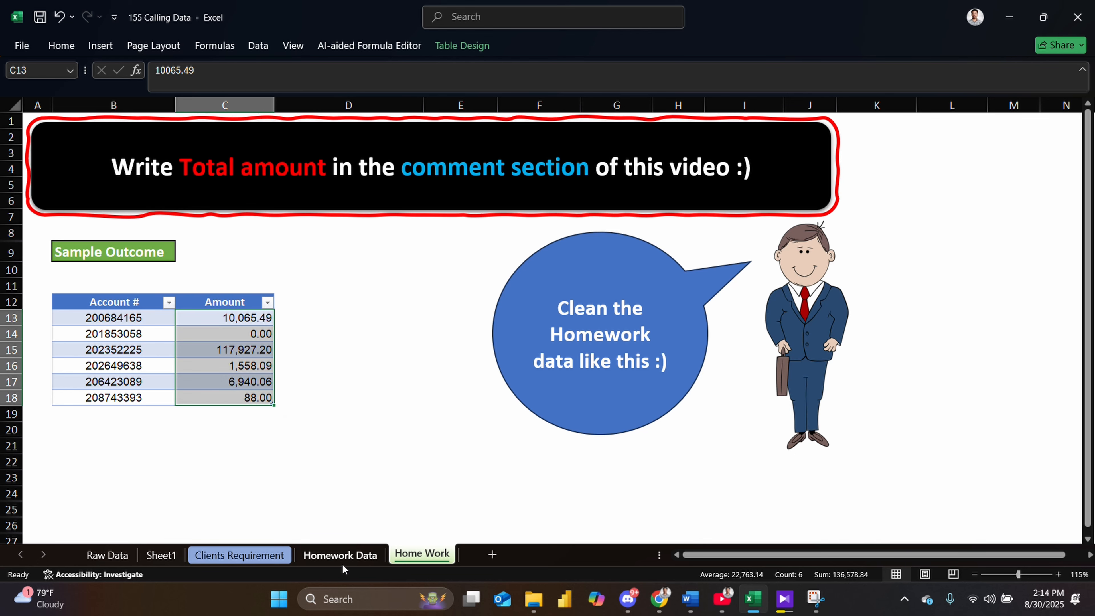
click(349, 555)
click(608, 157)
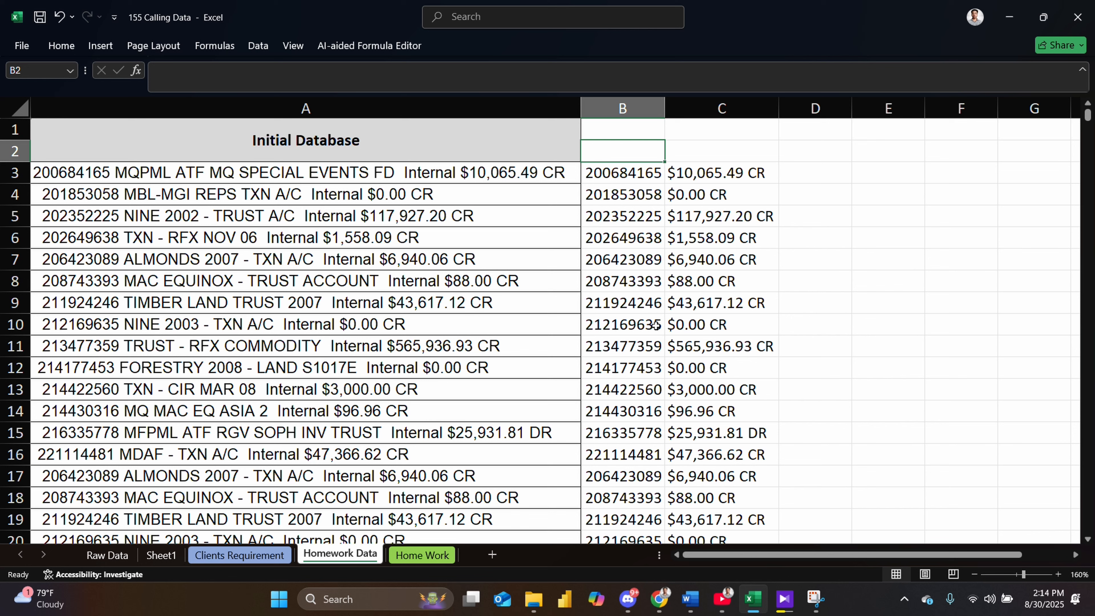
text(A)
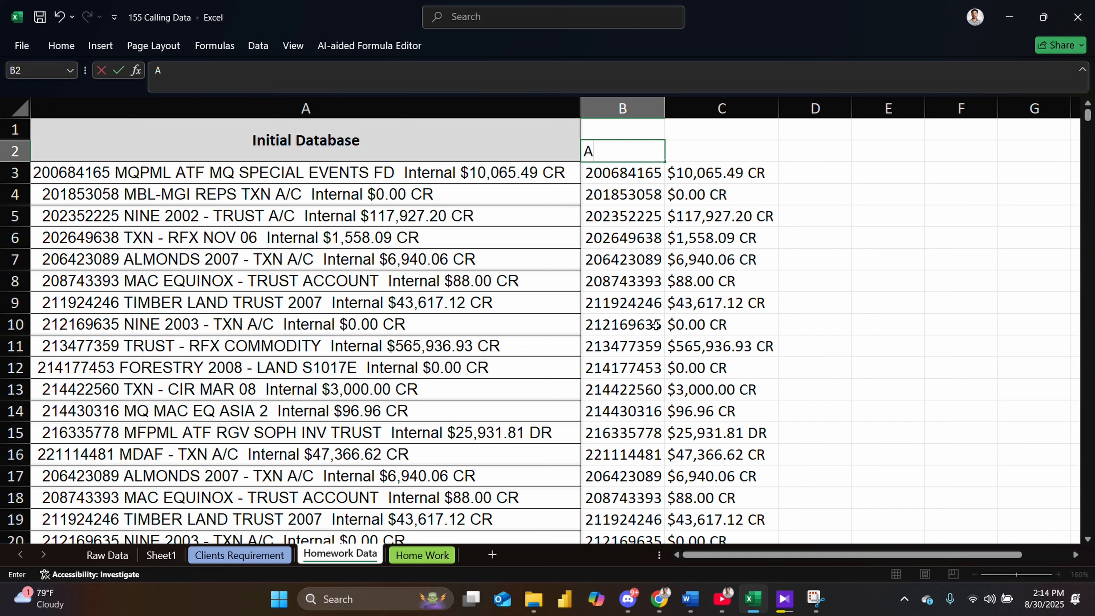
text(ccount)
key(Tab)
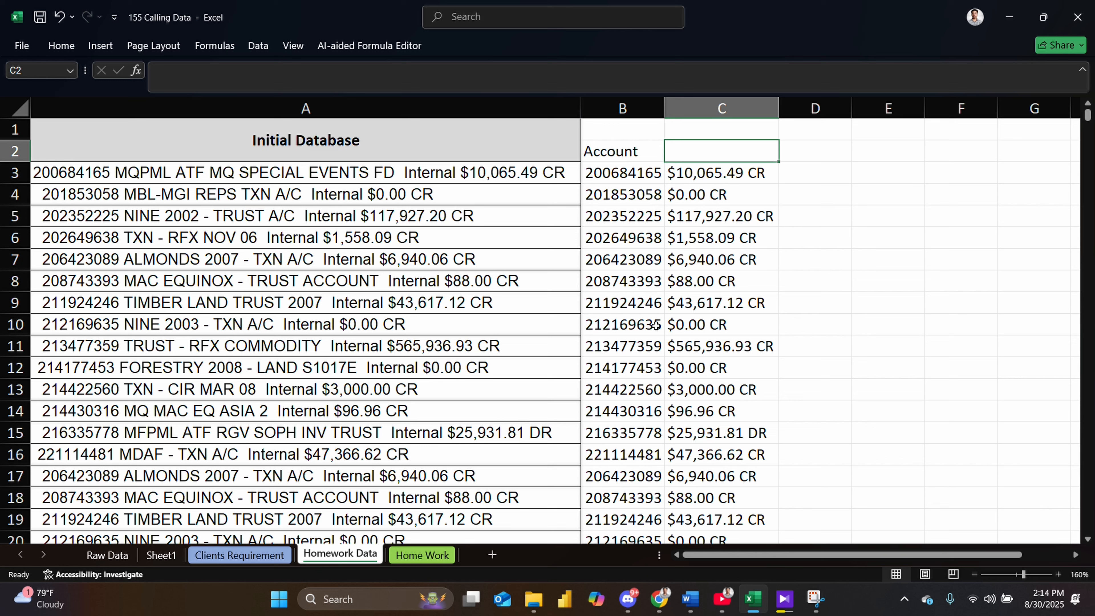
text(Amm)
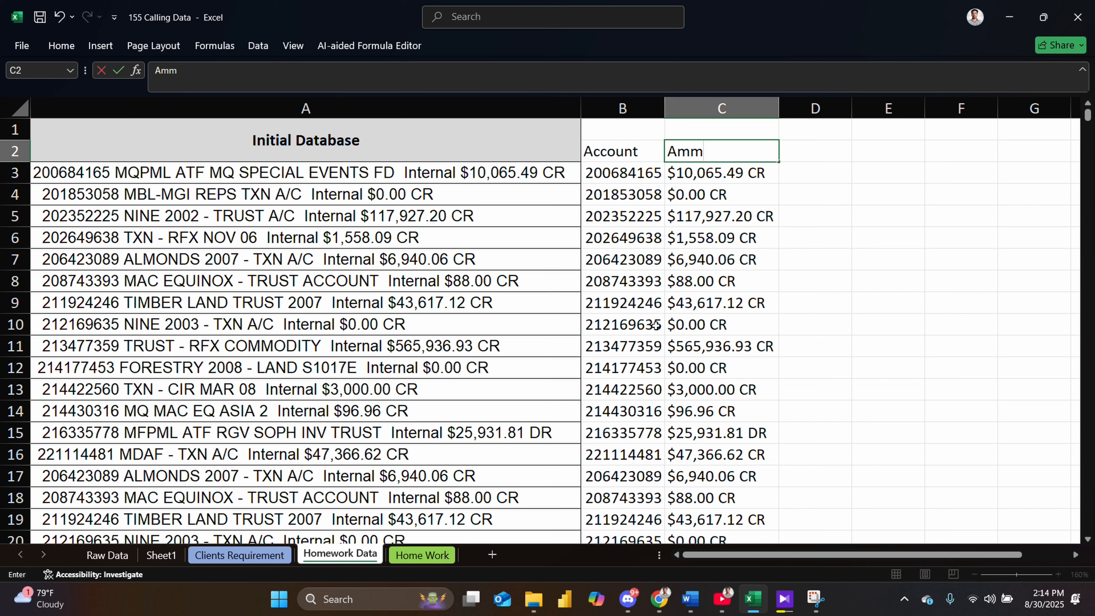
text(ount)
key(Return)
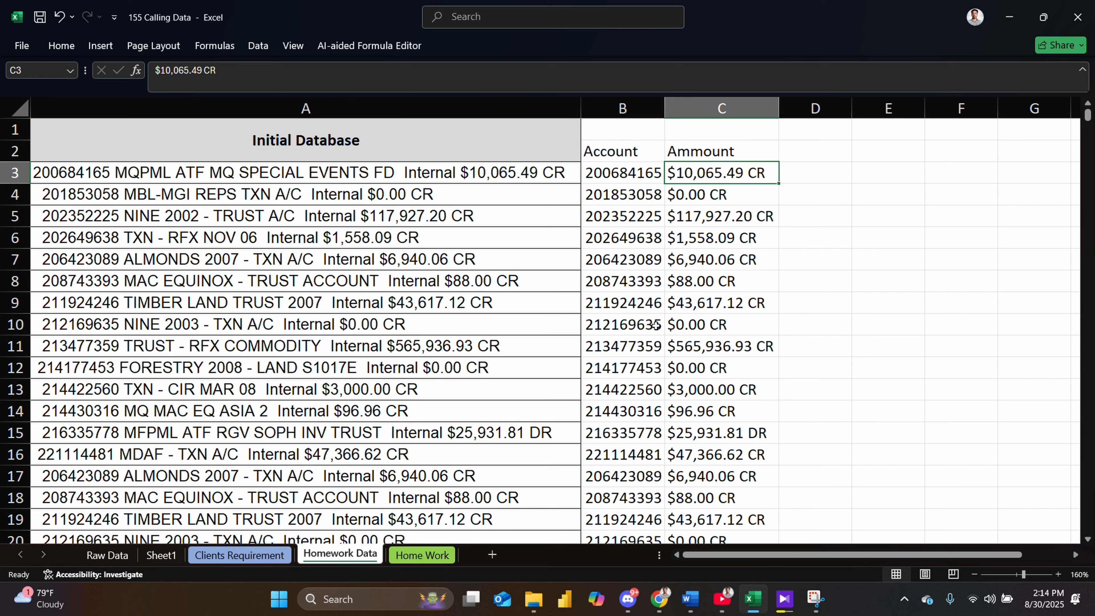
- Correct the header in C2 to Amount
click(404, 553)
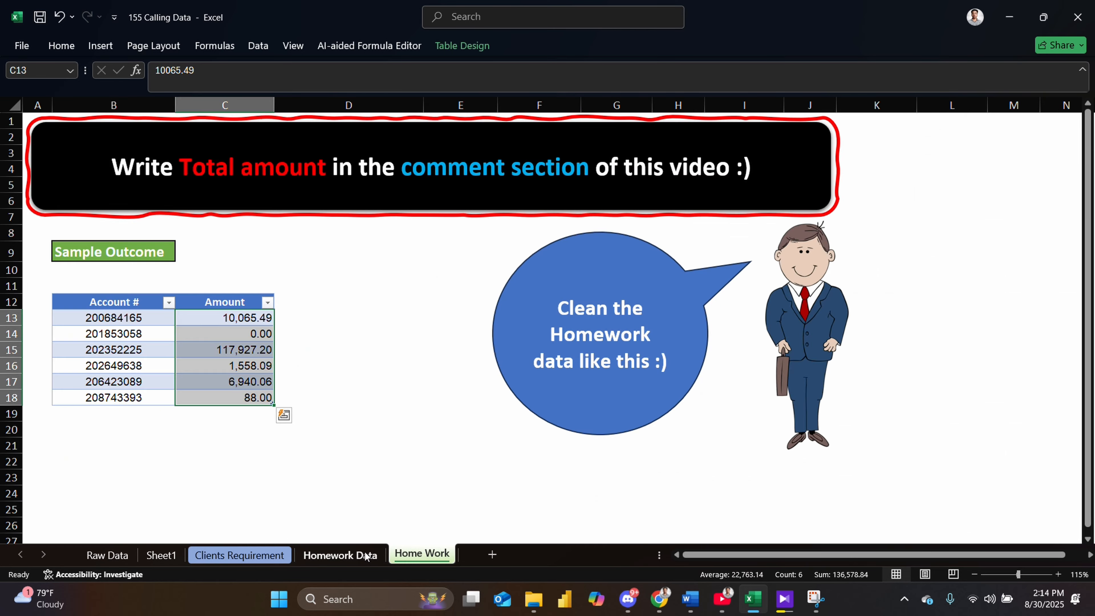
click(370, 554)
double_click(705, 155)
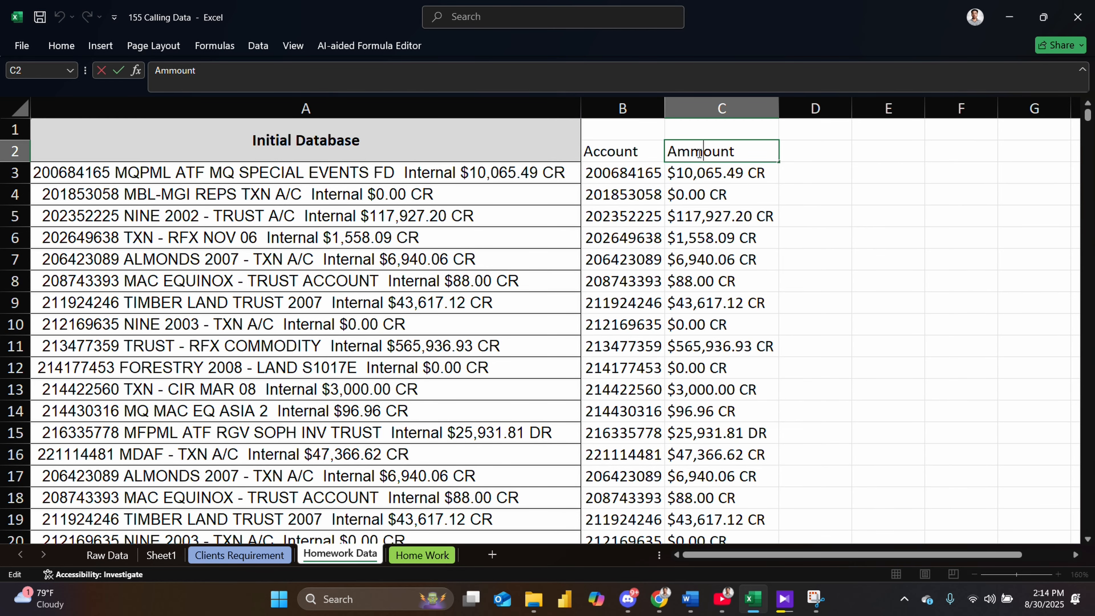
key(BackSpace)
key(Return)
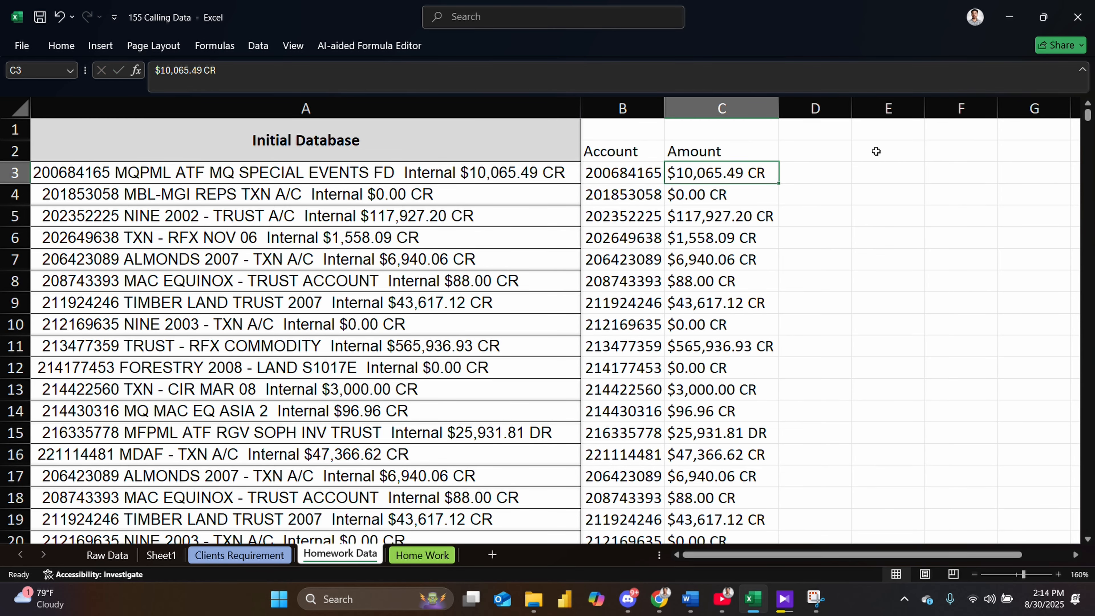
- Copy columns B and C of the Homework Data sheet
key(Down)
key(Down)
key(Down)
key(Down)
key(Down)
key(Down)
key(Down)
key(Down)
key(Down)
key(Down)
key(Down)
key(Down)
key(Down)
key(Down)
key(Down)
key(Down)
key(Down)
key(Down)
key(Down)
key(Down)
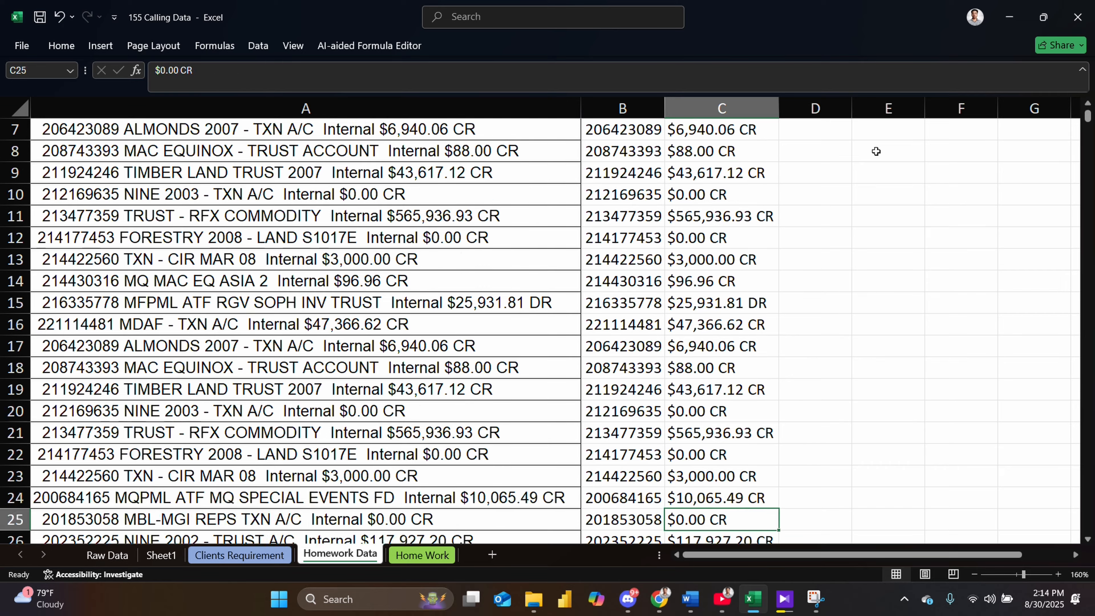
scroll(936, 170, up, 2)
scroll(936, 169, up, 2)
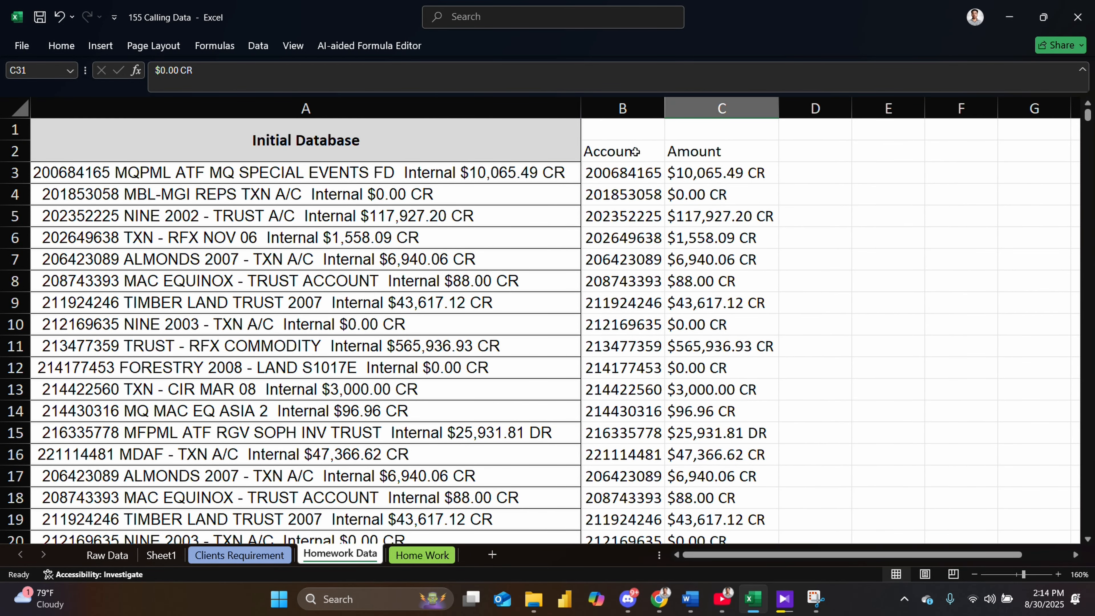
drag(623, 134, 763, 129)
click(1016, 319)
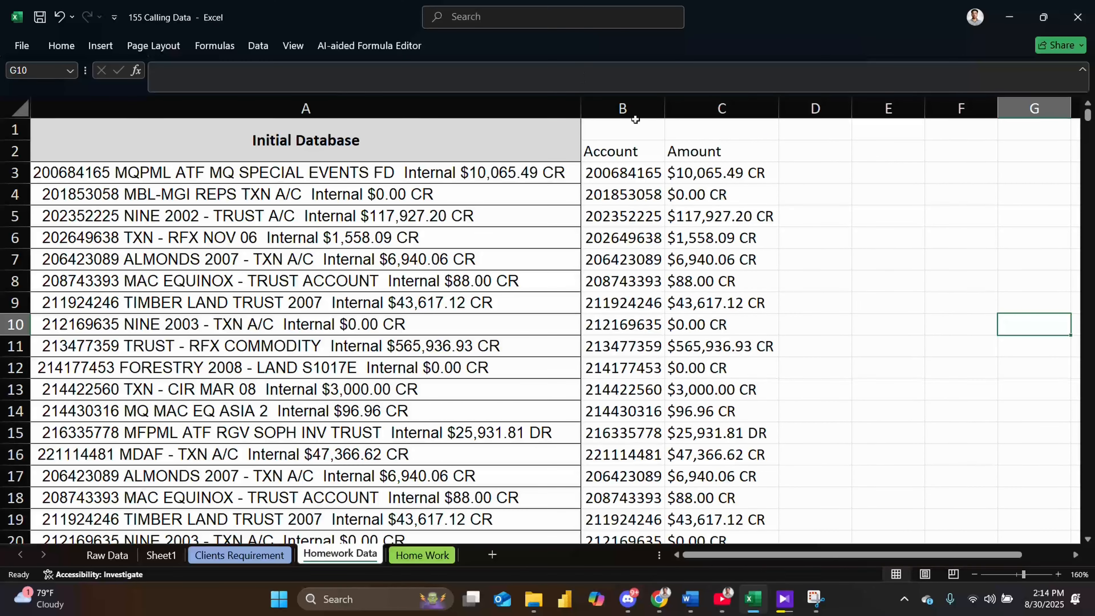
drag(623, 108, 709, 99)
key(ctrl+c)
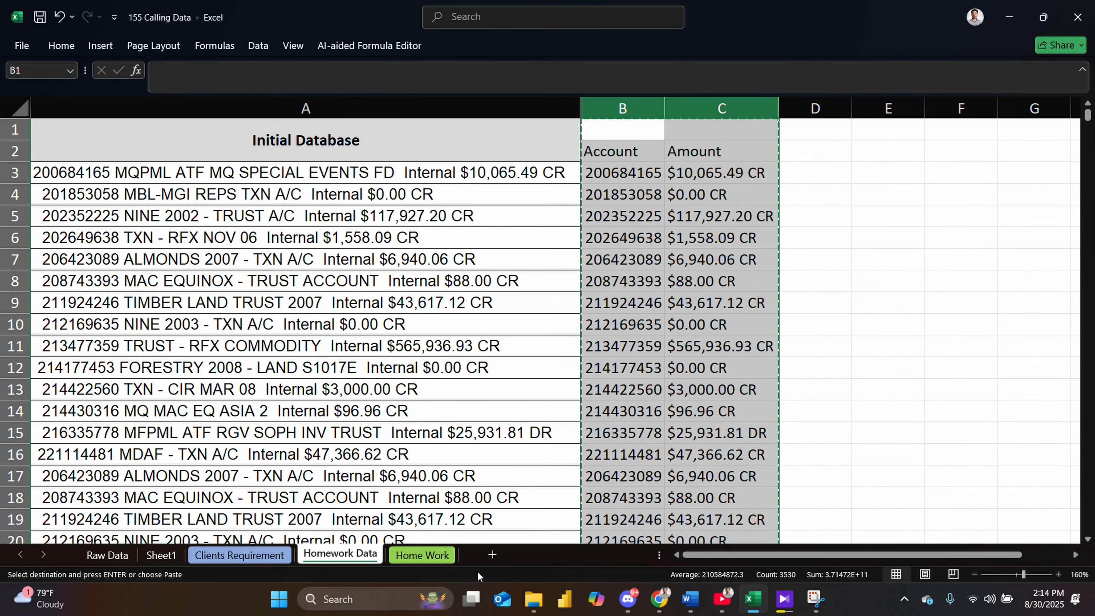
- Insert a new sheet and paste the copied account and amount columns starting at cell A1
click(491, 555)
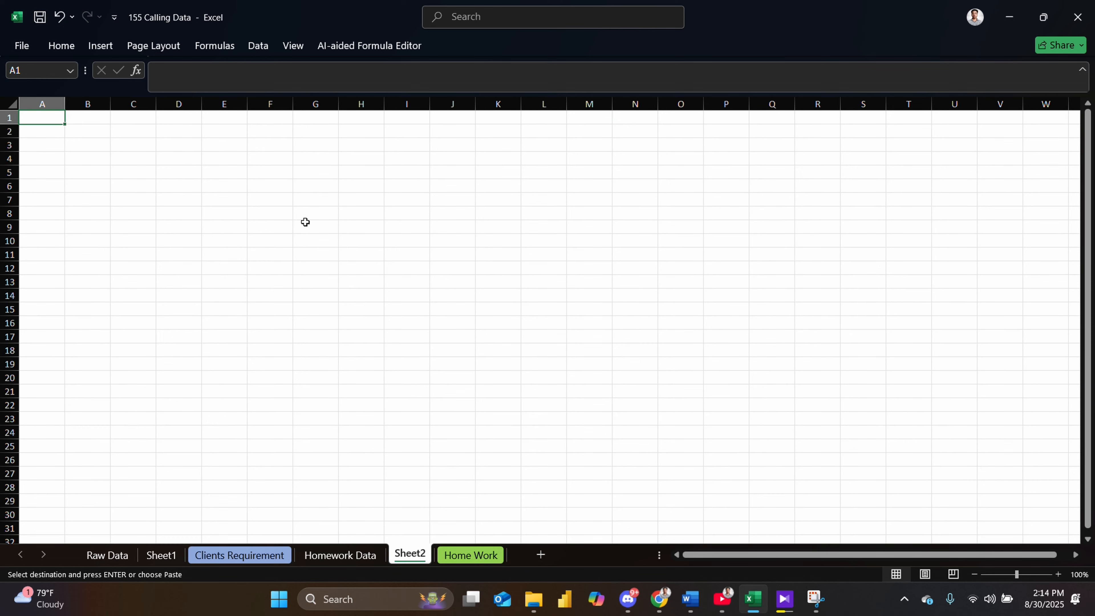
click(315, 170)
key(ctrl+v)
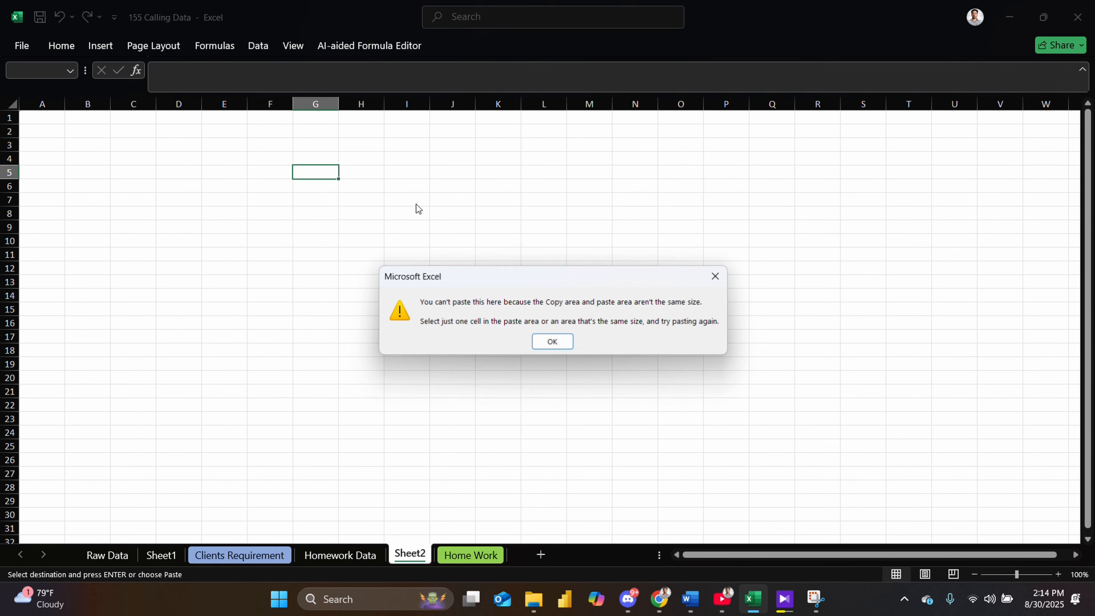
click(553, 342)
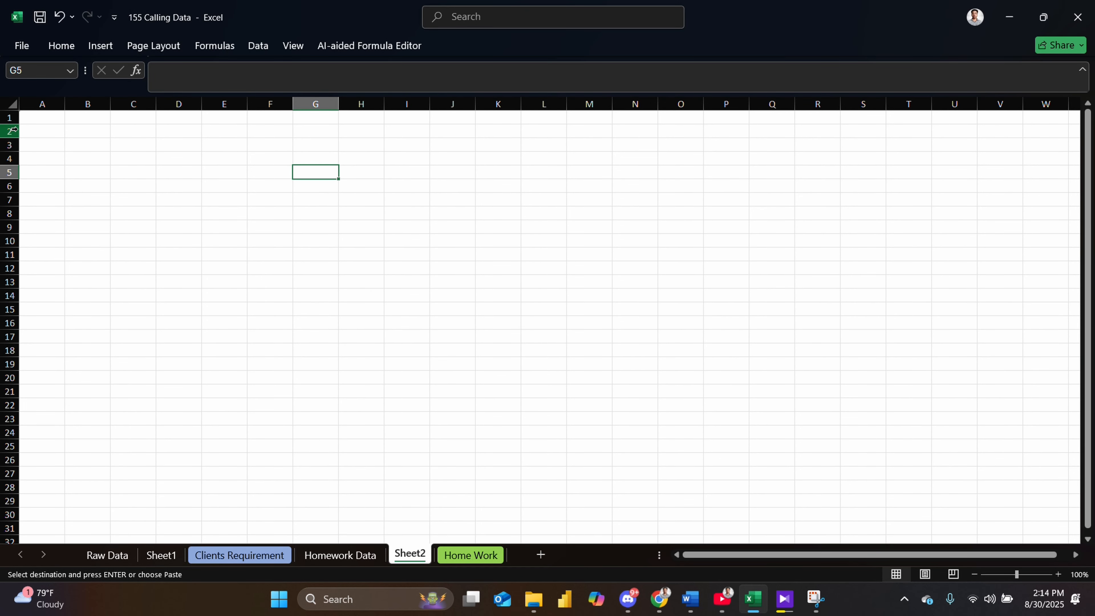
click(26, 117)
key(ctrl+v)
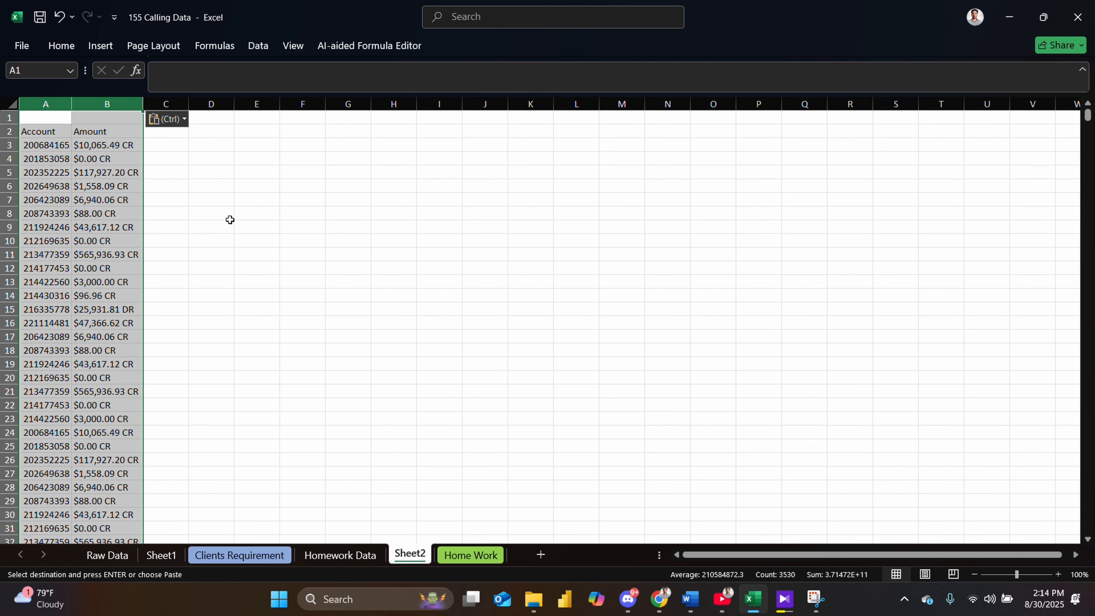
drag(229, 218, 229, 221)
click(471, 329)
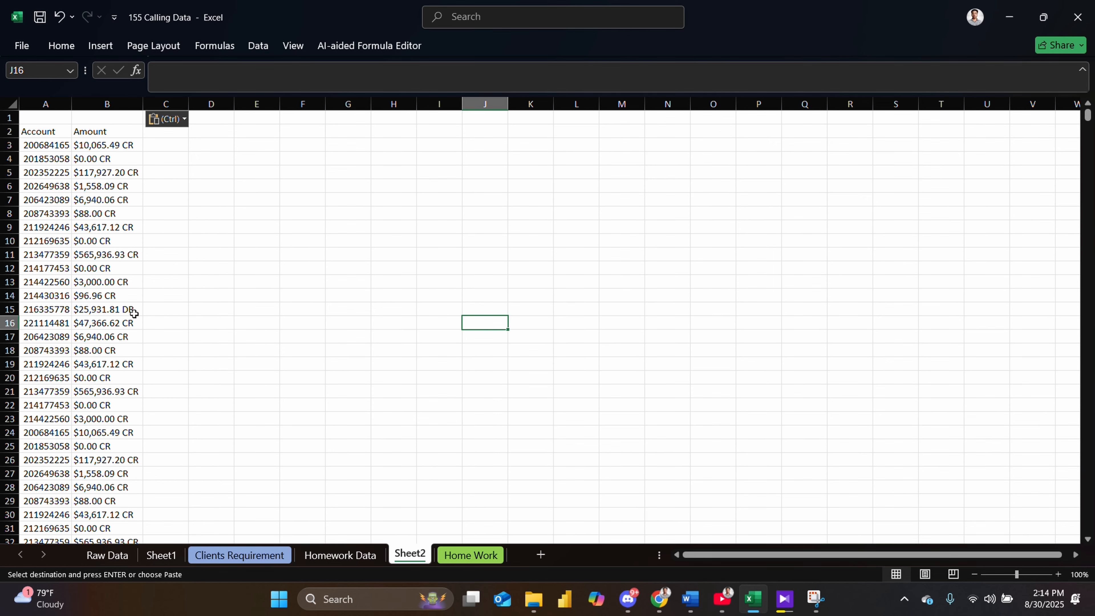
scroll(127, 486, down, 4)
scroll(127, 510, up, 4)
- Switch back to the Raw Data sheet and select cell H8 in the Satisfaction column
click(318, 555)
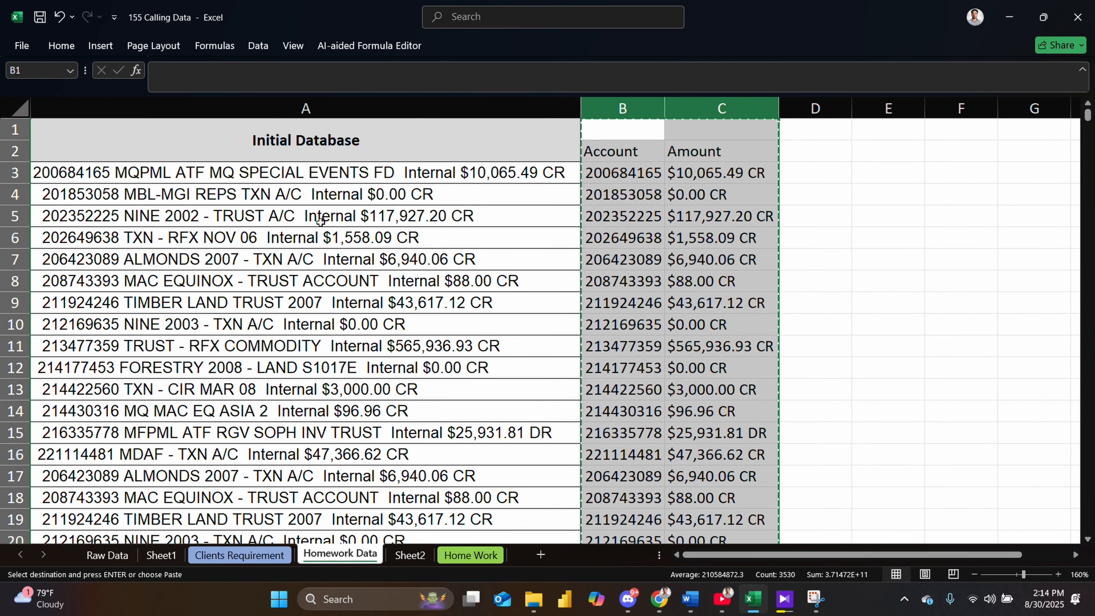
click(106, 555)
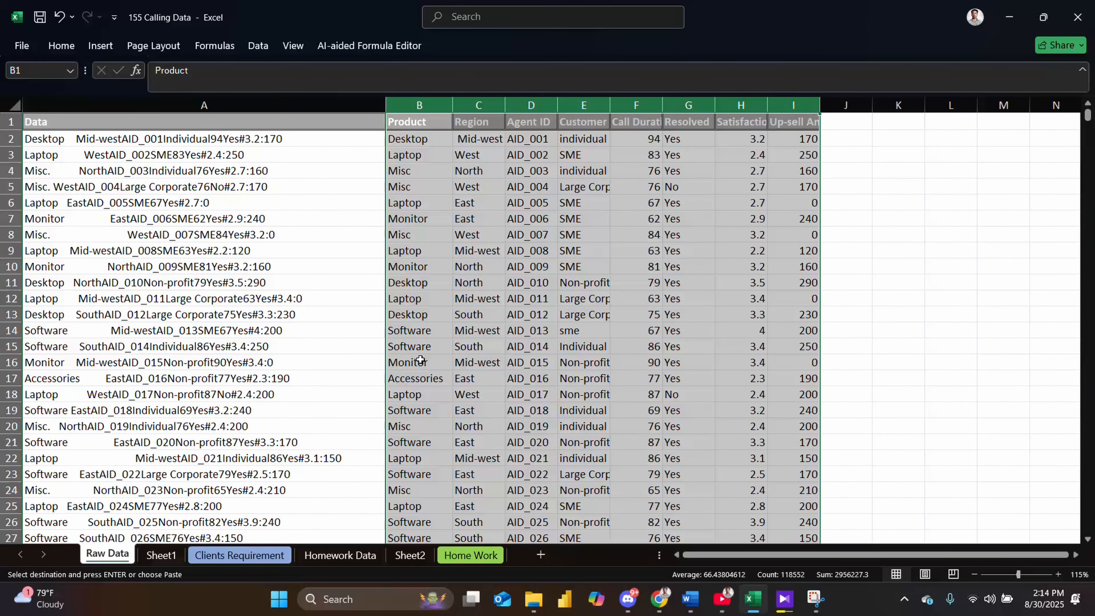
click(724, 230)
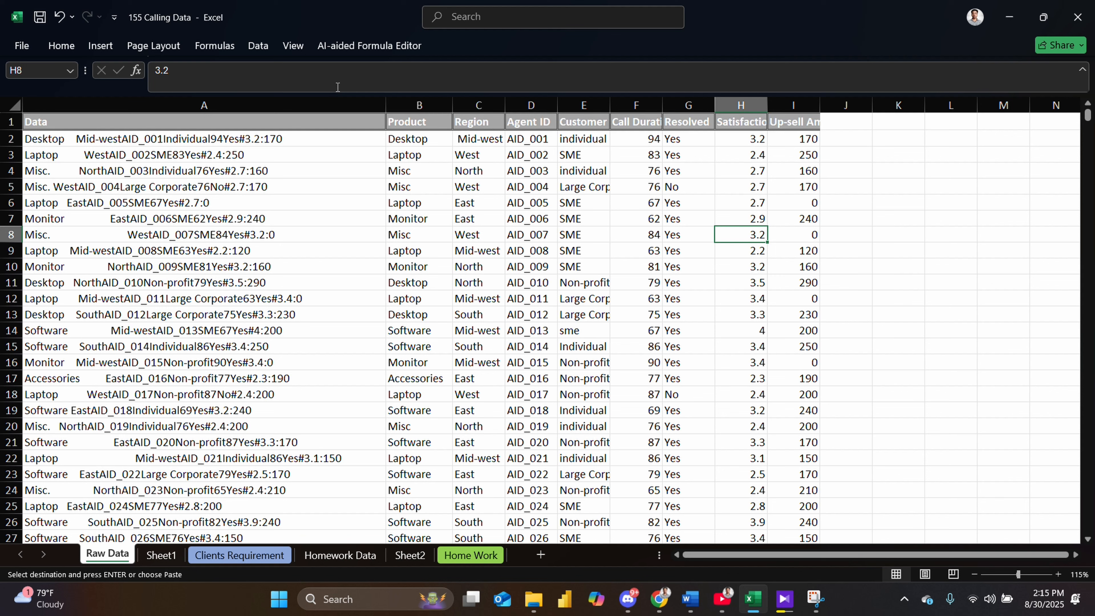
click(90, 46)
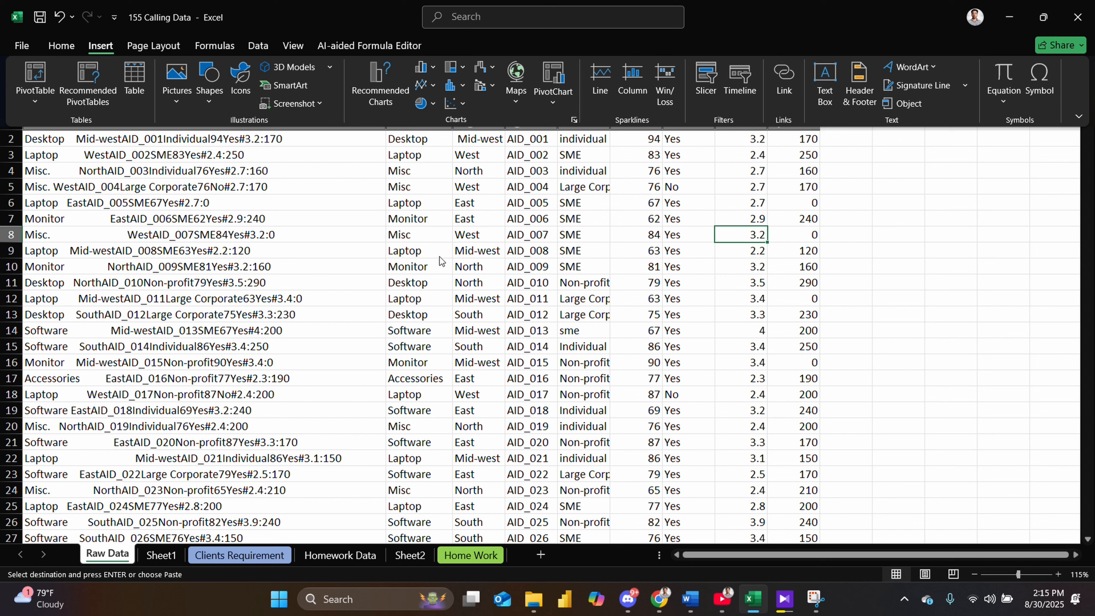
click(61, 44)
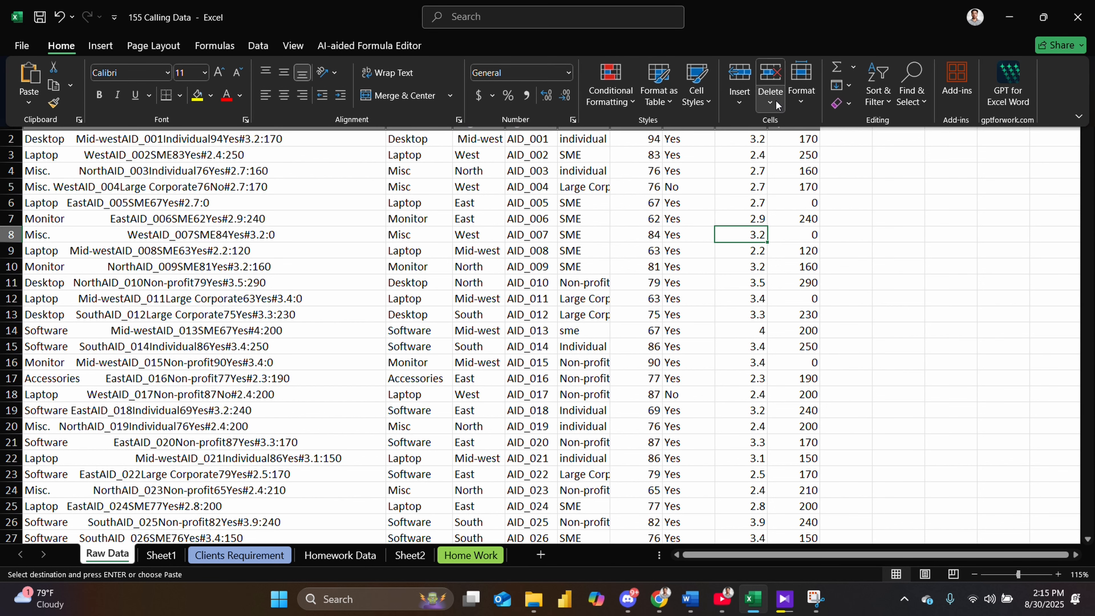